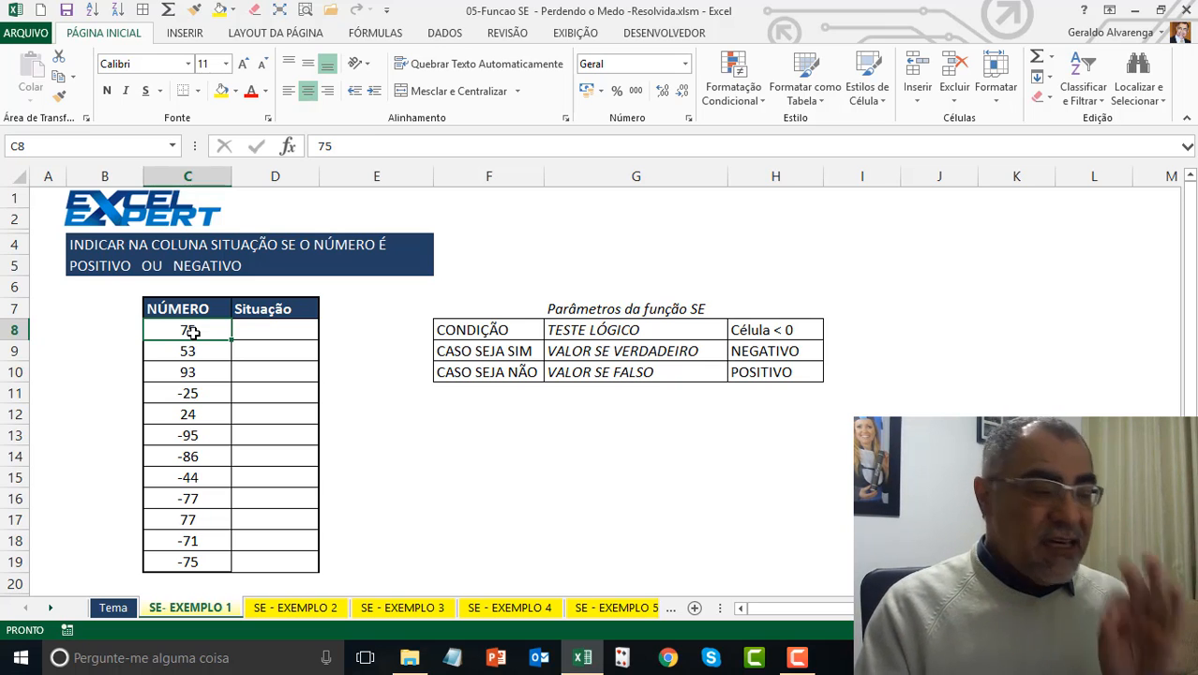
- Highlight the first value in the NÚMERO column, cell C8, with a yellow fill
left_click_drag(793, 374, 109, 291)
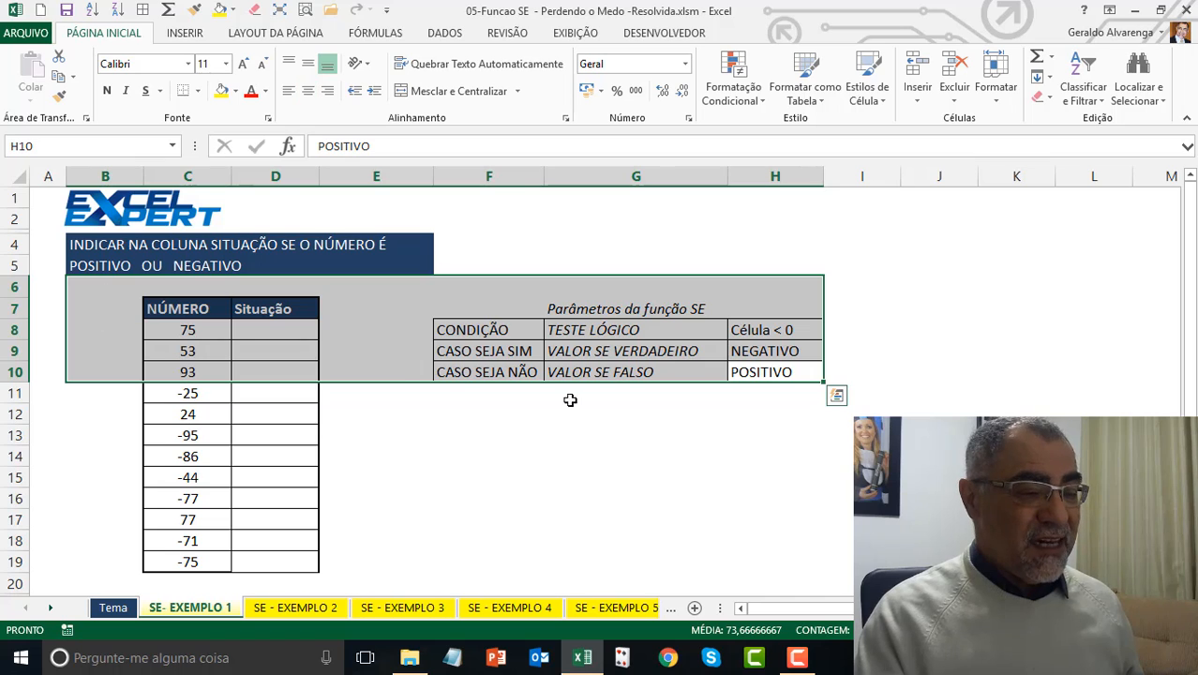
left_click(305, 9)
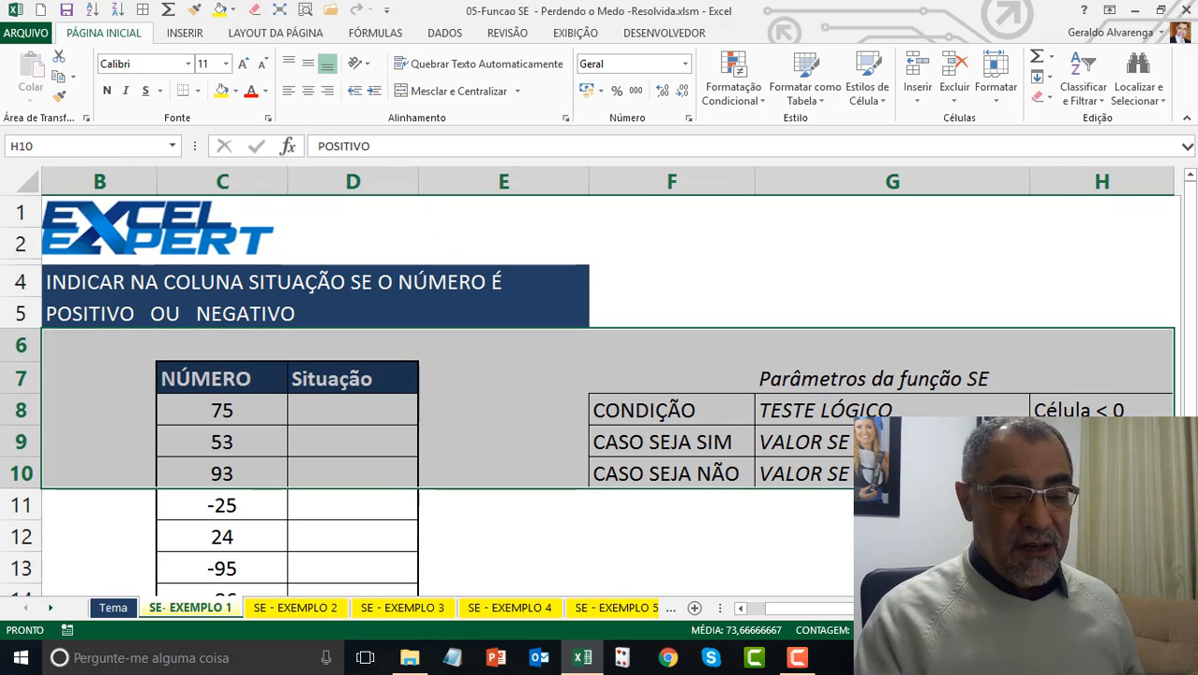
scroll(598, 389, "down", 2)
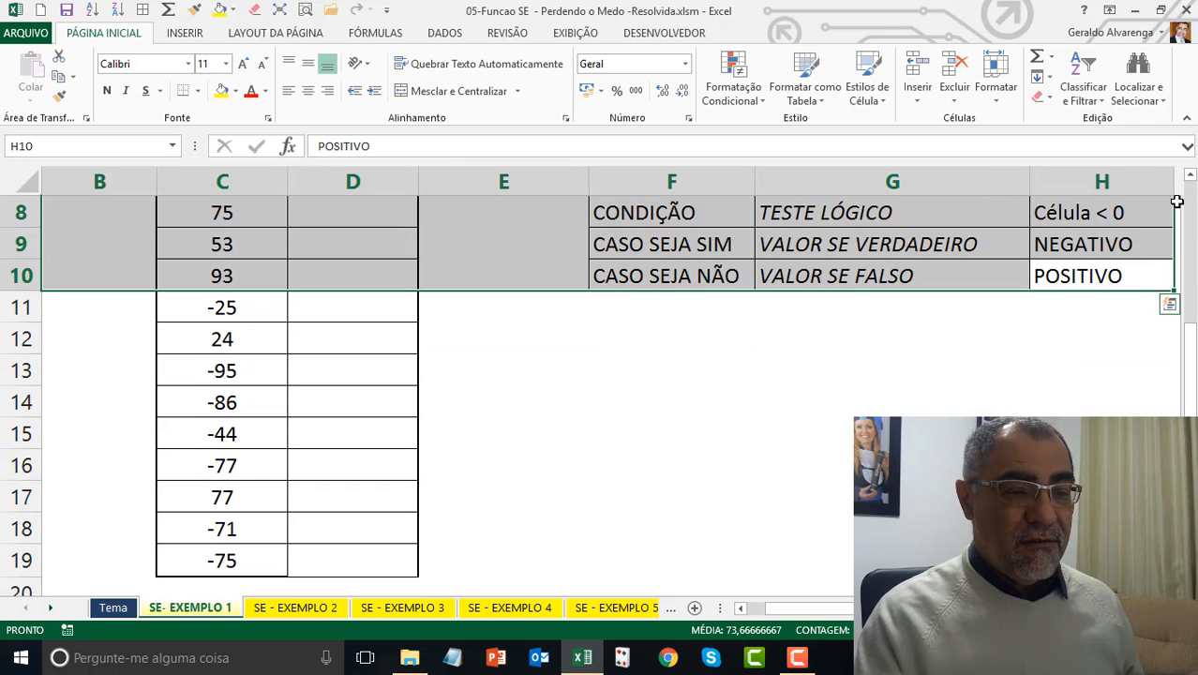
left_click(1191, 178)
left_click(1190, 178)
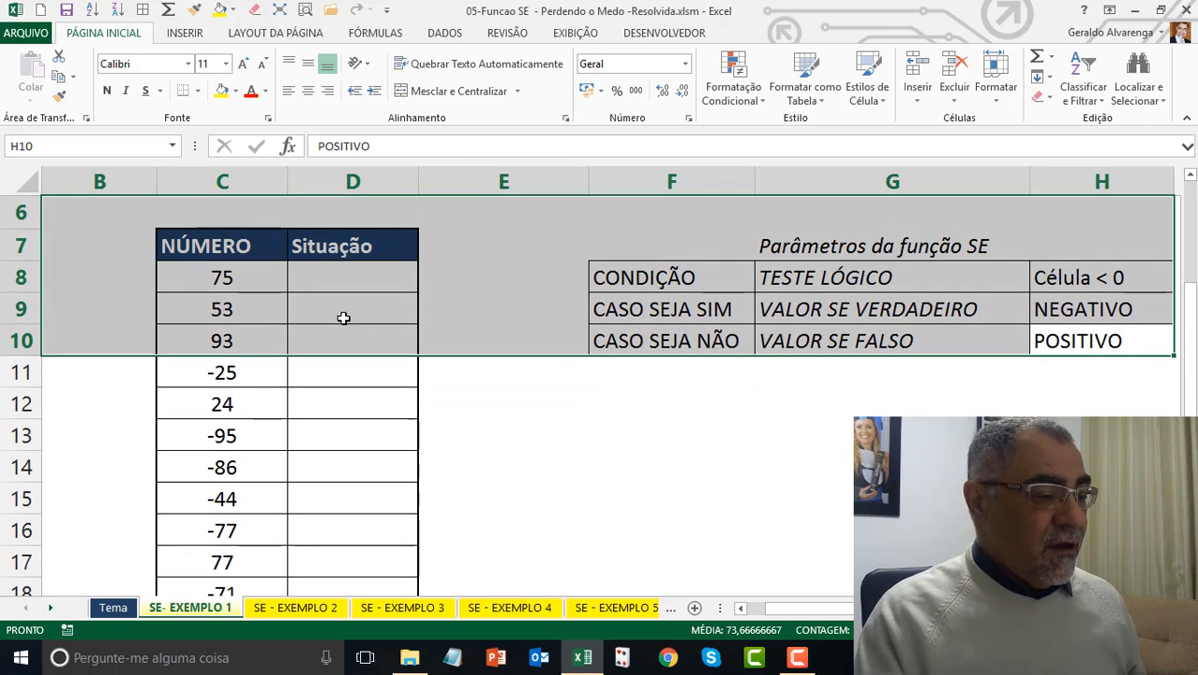
left_click(302, 274)
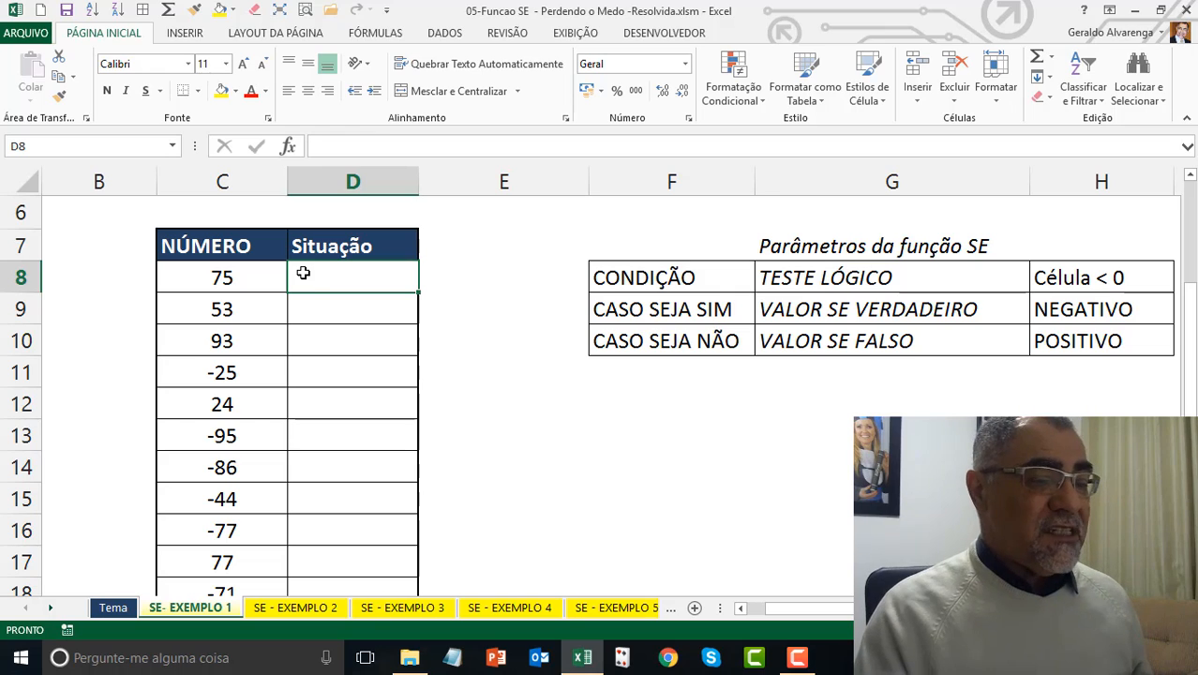
left_click(1063, 276)
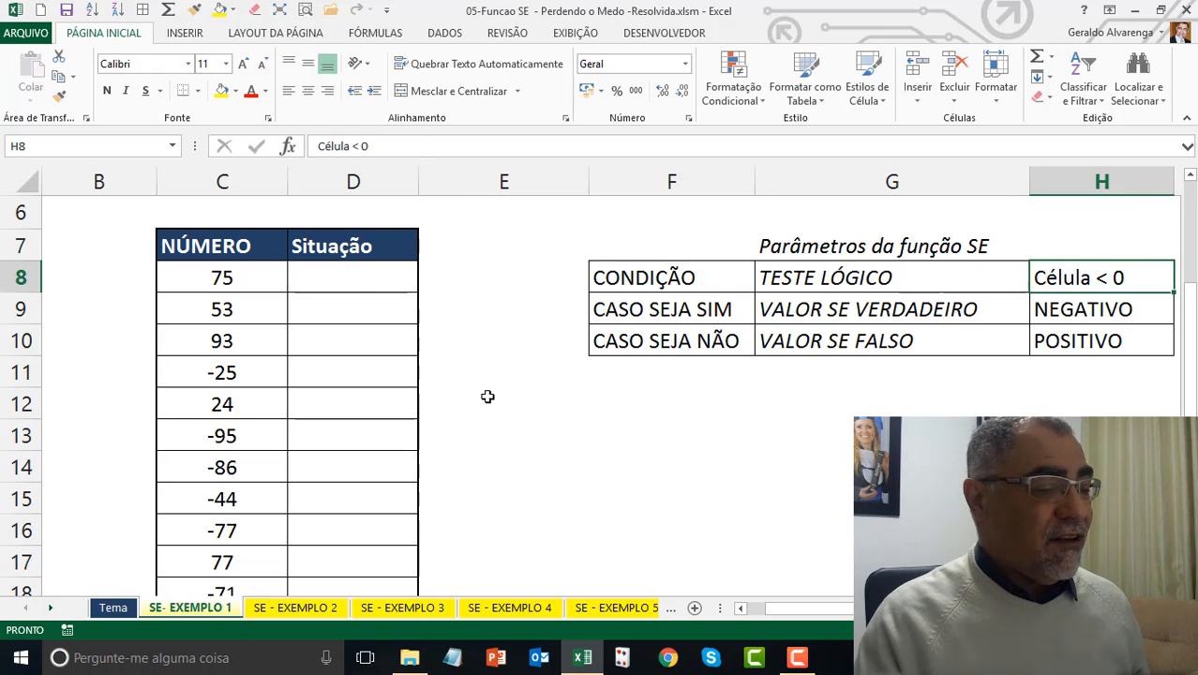
left_click(356, 278)
left_click(193, 274)
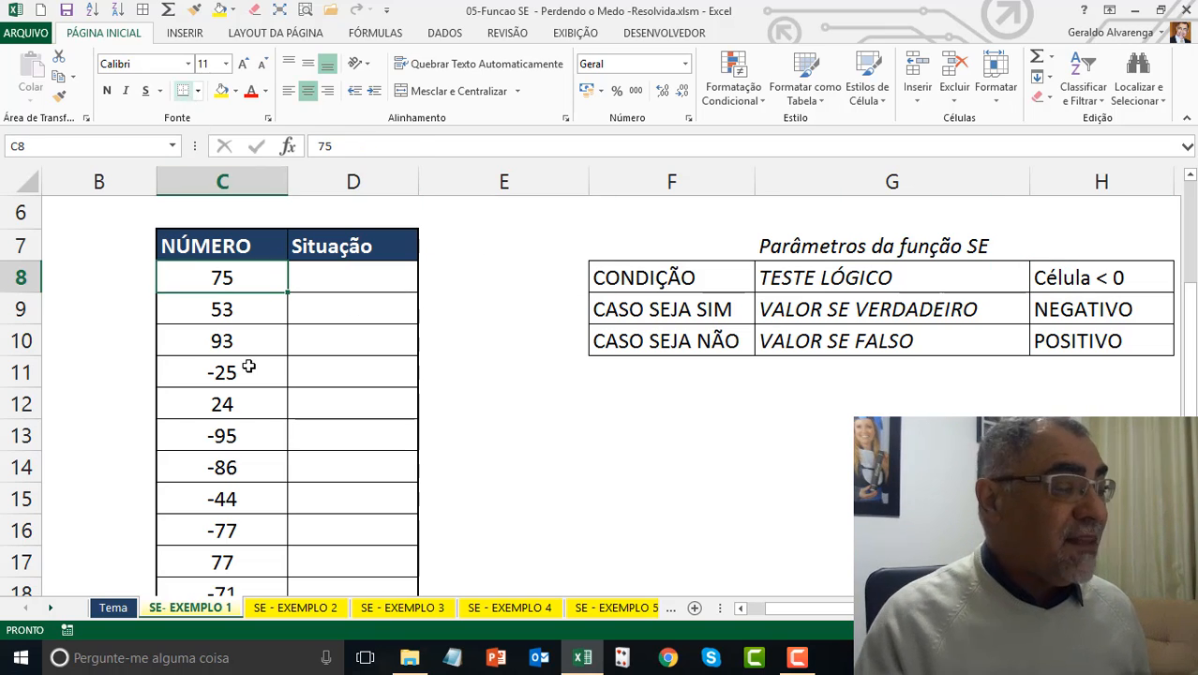
left_click(223, 12)
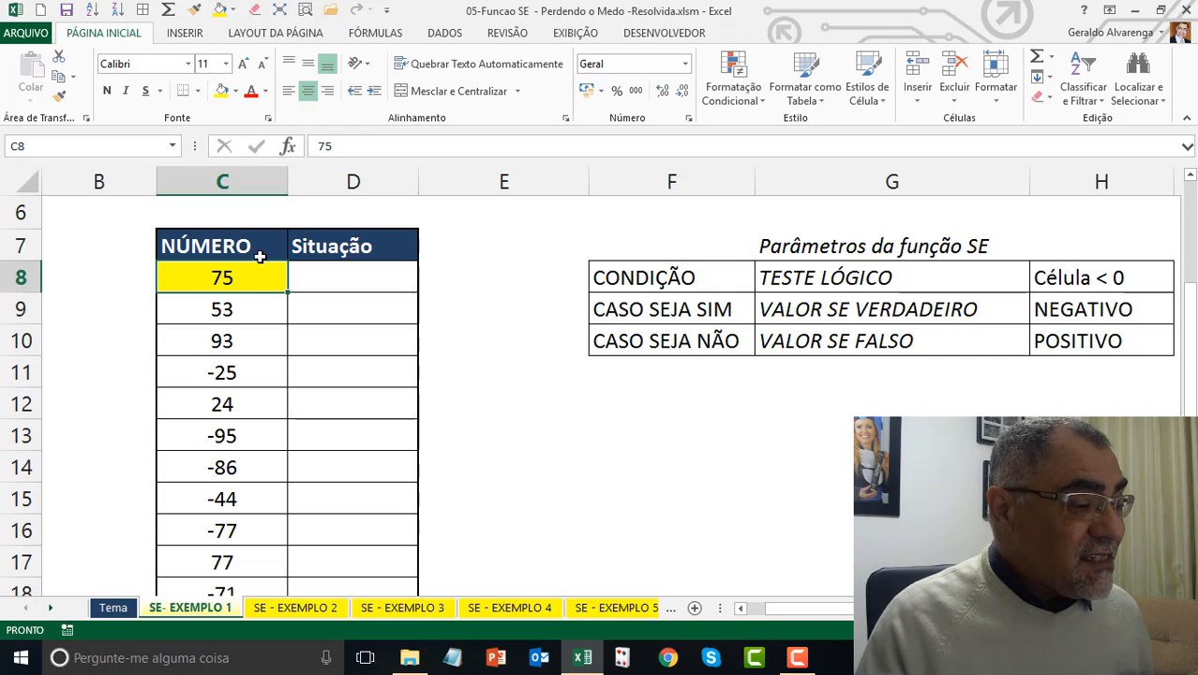
- Insert the logical function SE in cell D8 of the Situação column, with C8<0 as its logical test
left_click(304, 279)
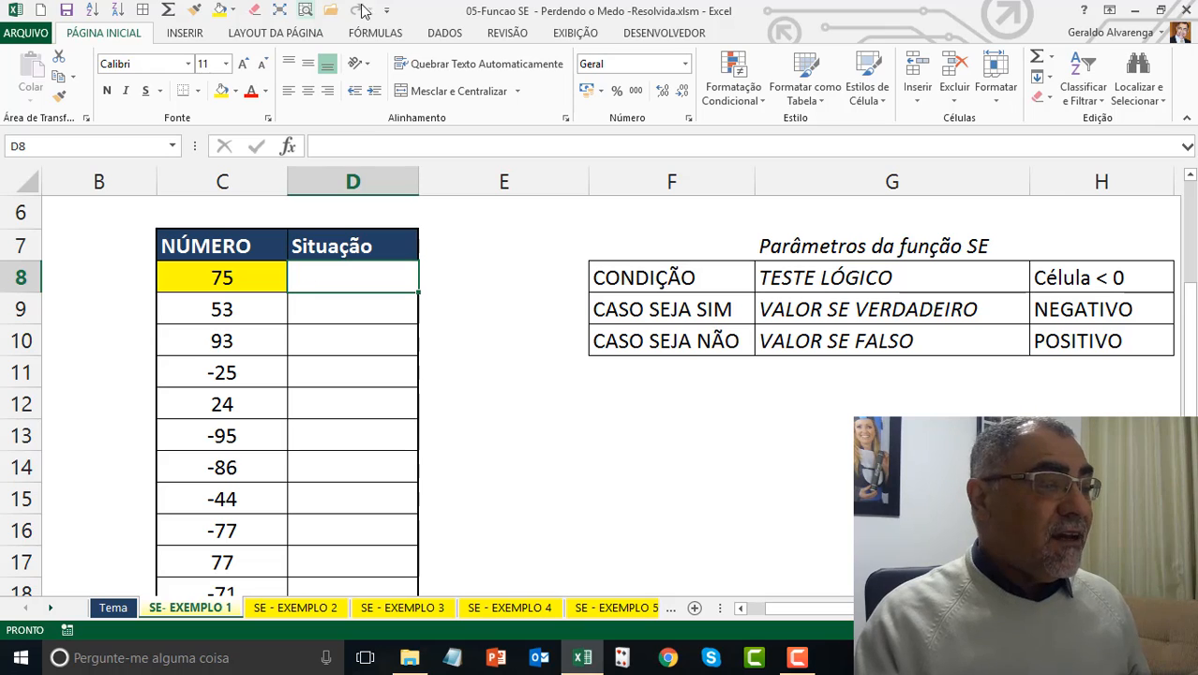
left_click(375, 35)
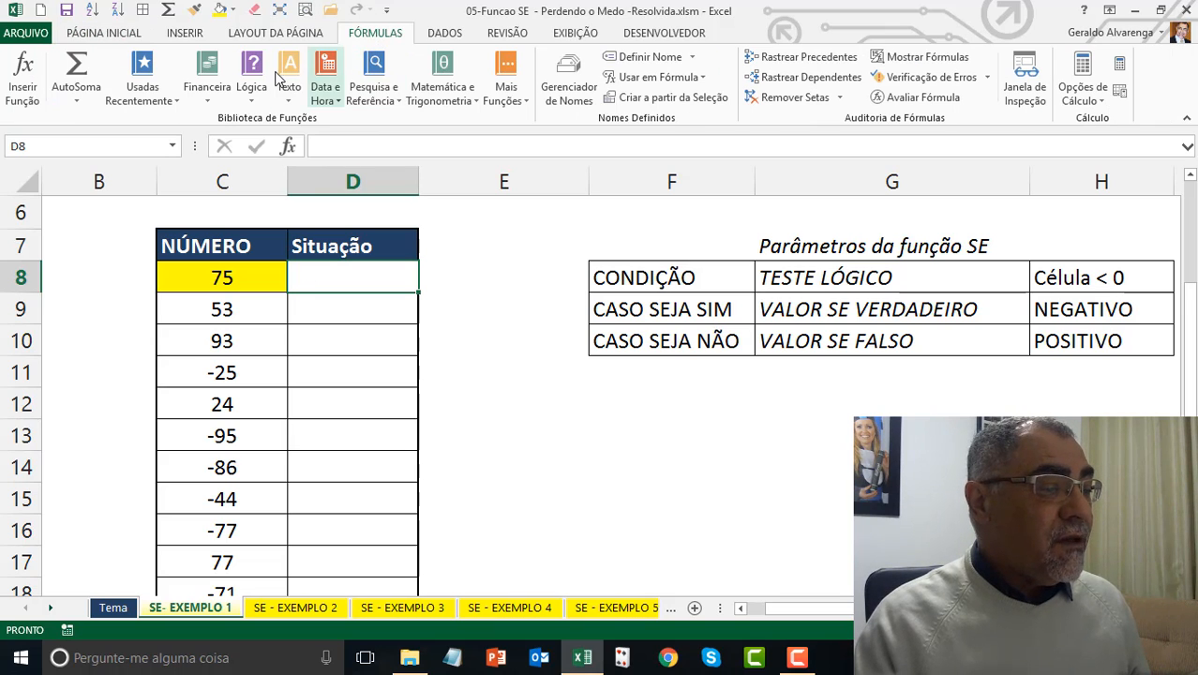
left_click(245, 89)
left_click(280, 206)
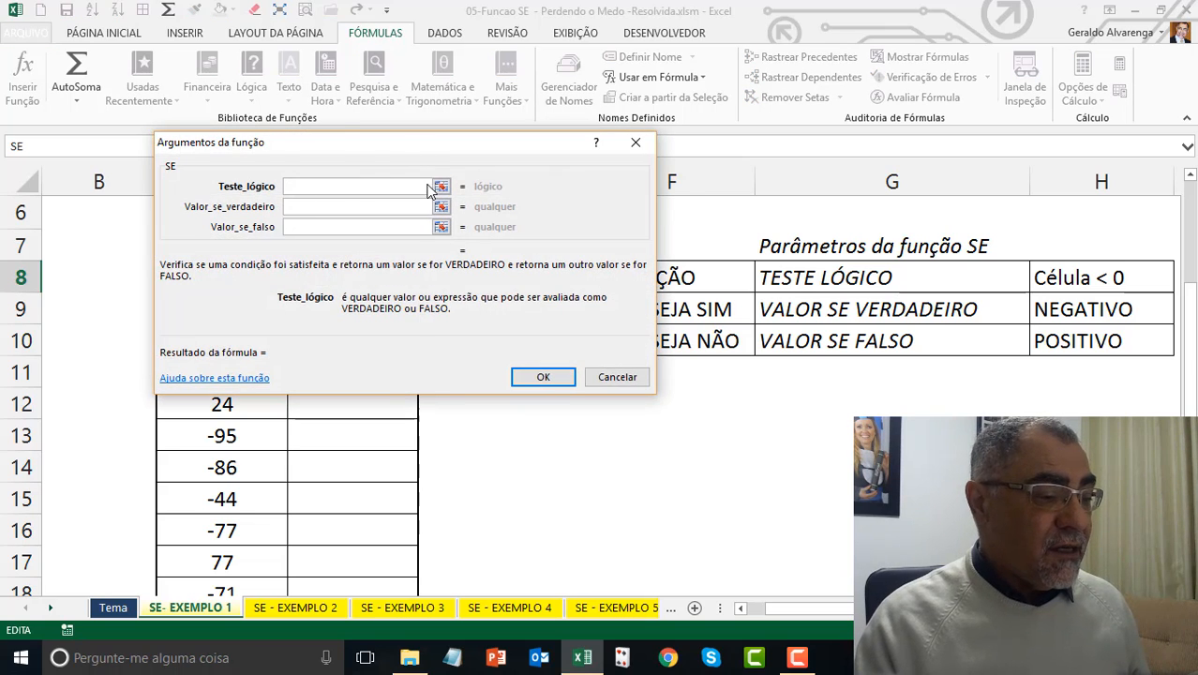
left_click_drag(246, 141, 263, 318)
left_click(239, 279)
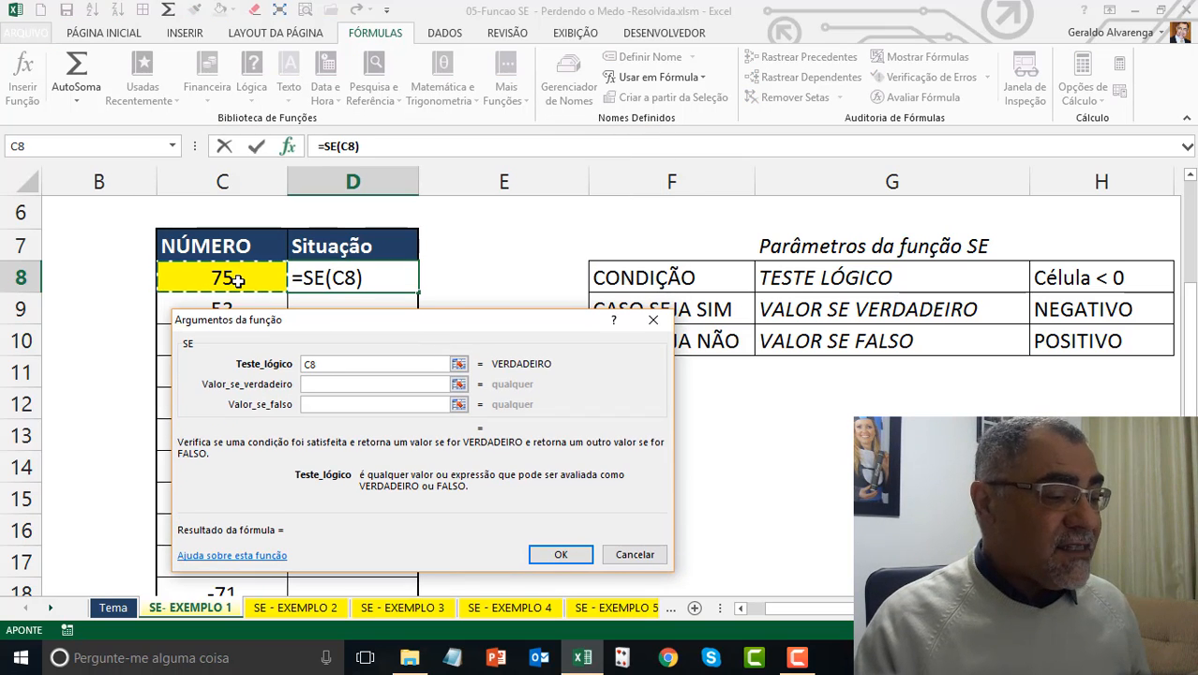
type("<")
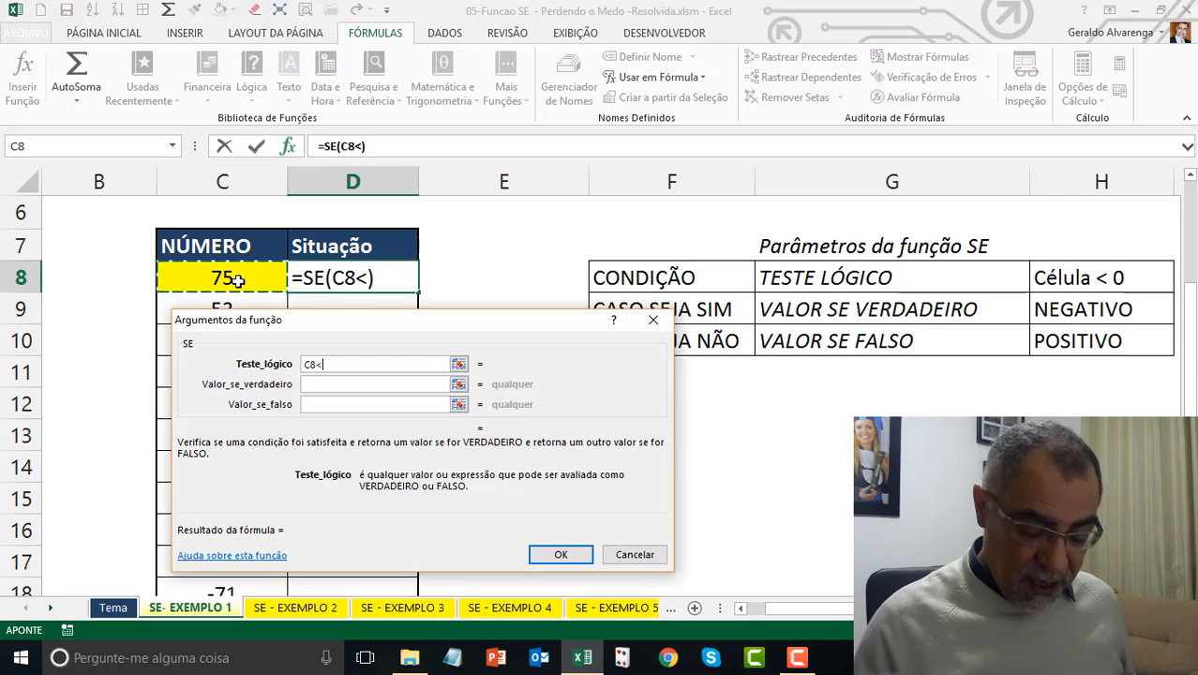
type("0")
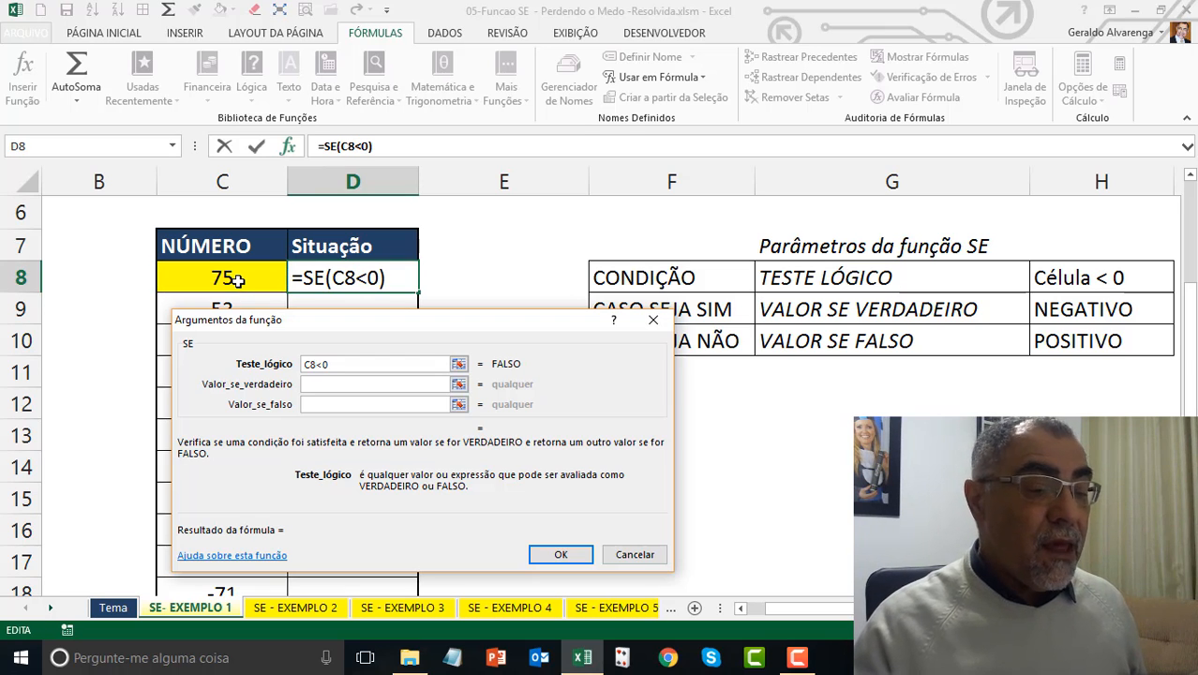
- Set the value-if-true argument of the SE function to the text NEGATIVO
left_click(335, 385)
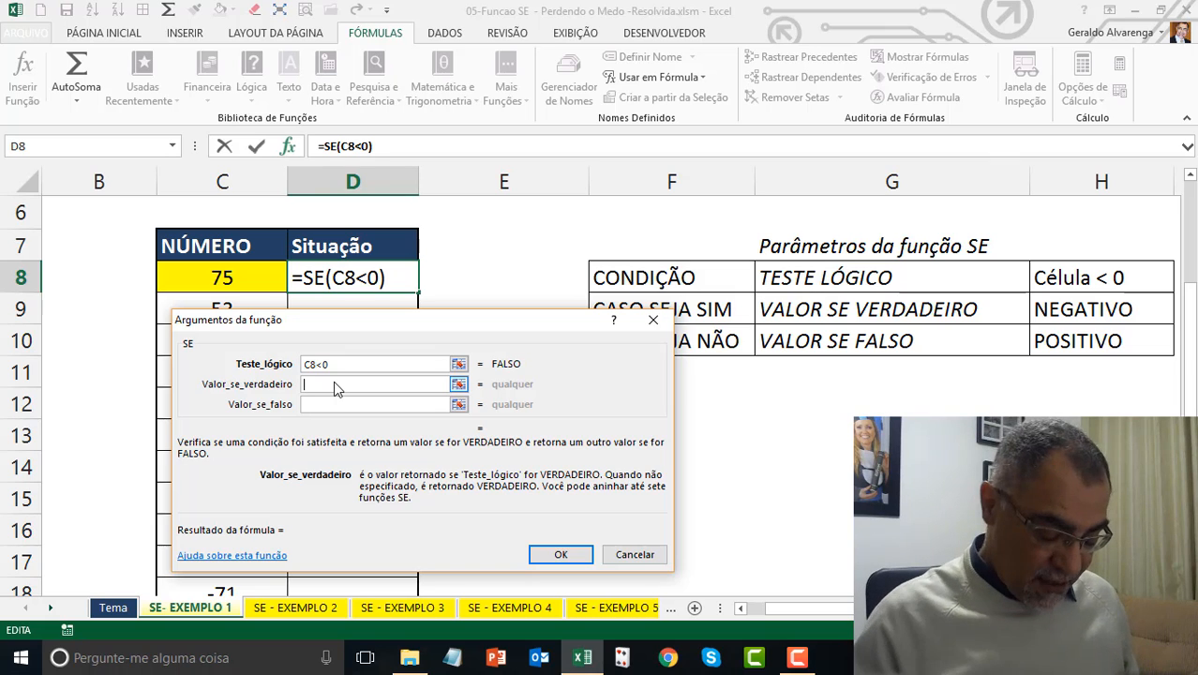
type("nega")
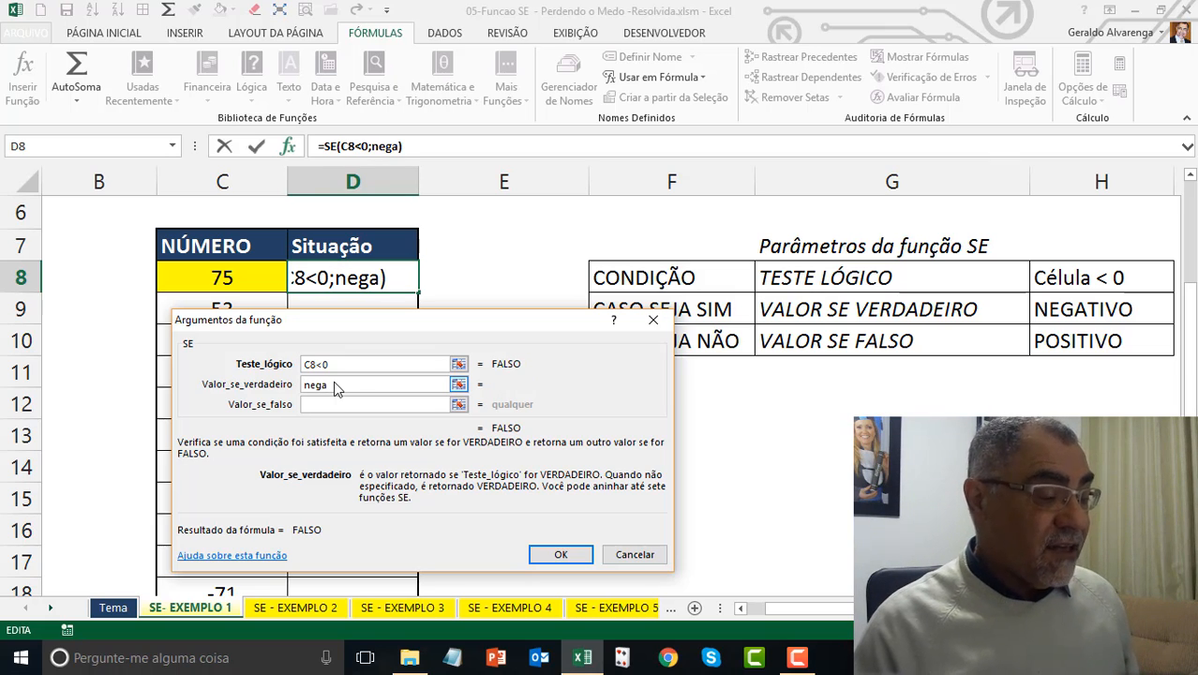
key("BackSpace")
key("BackSpace")
key("BackSpace")
key("BackSpace")
type("N")
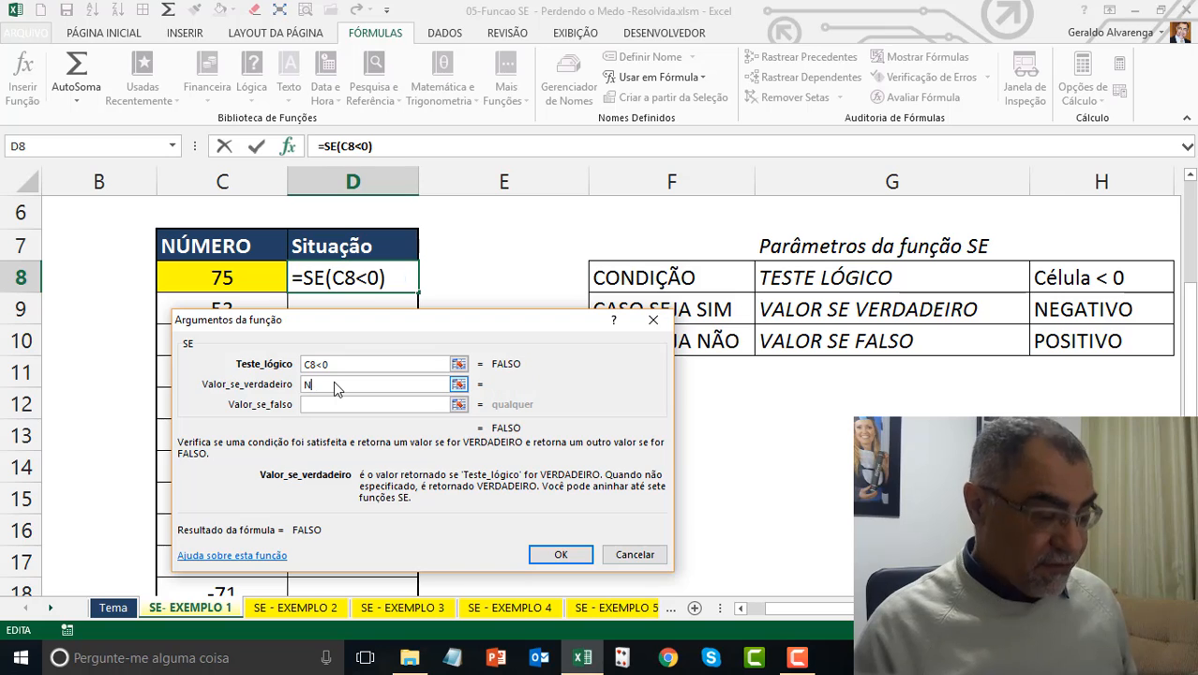
type("EGATIVO")
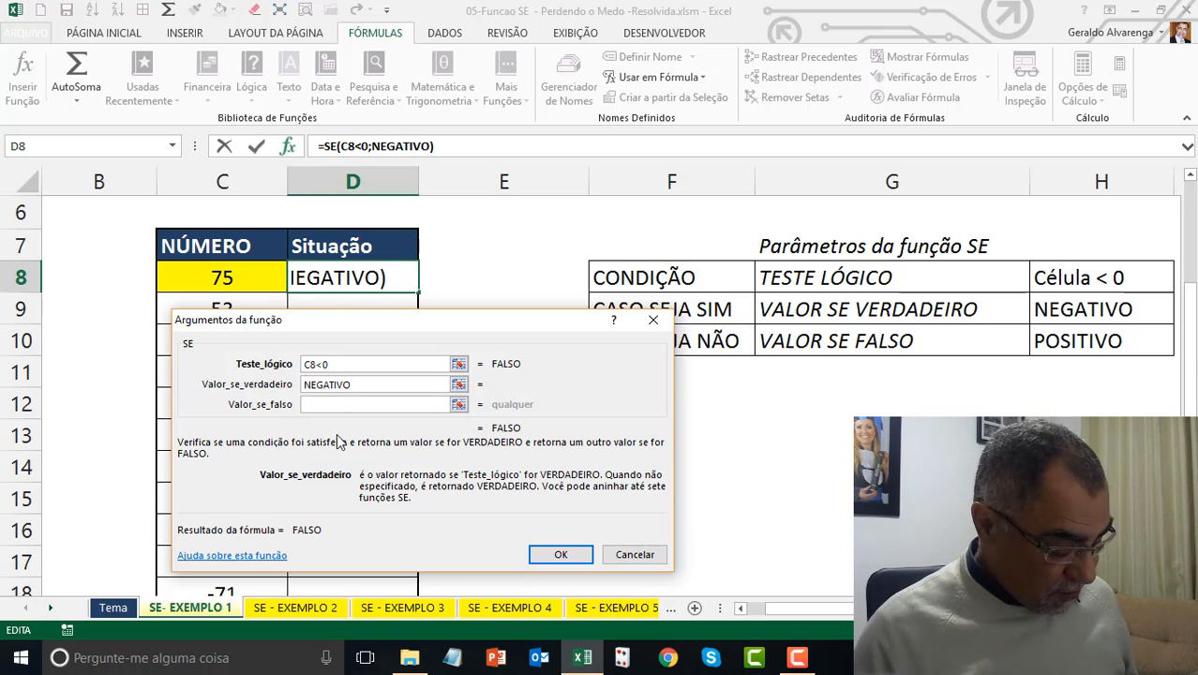
key("Tab")
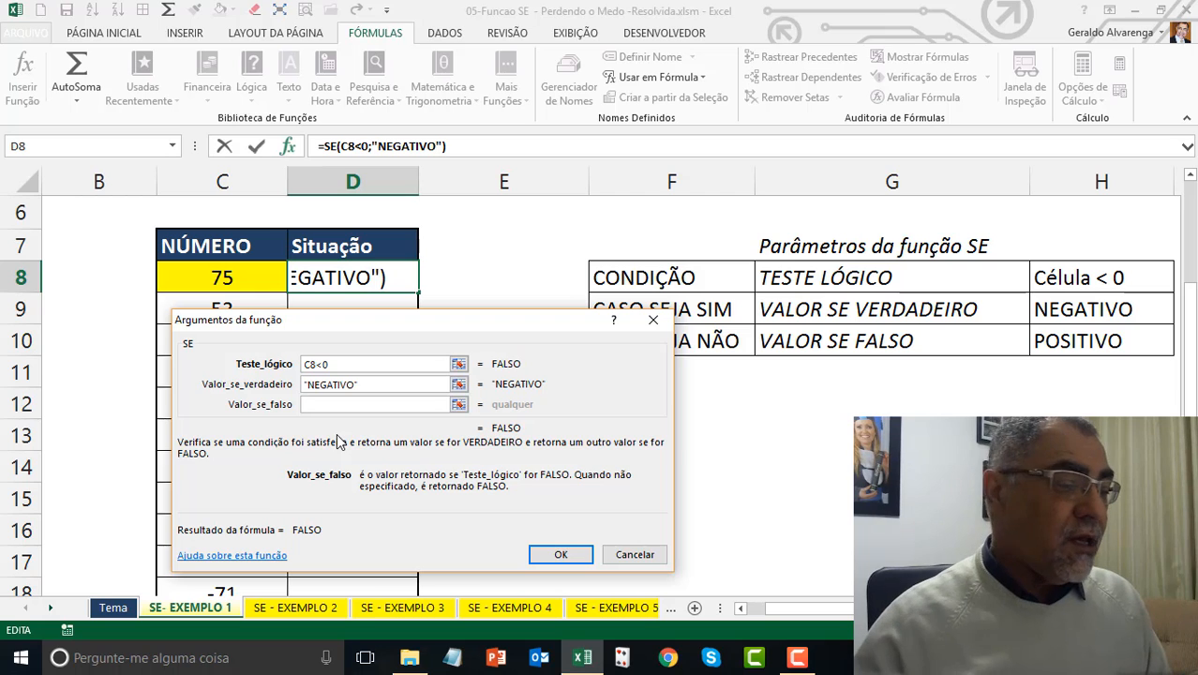
- Set the value-if-false argument to the text POSITIVO and finish the SE formula in D8
left_click_drag(447, 319, 732, 11)
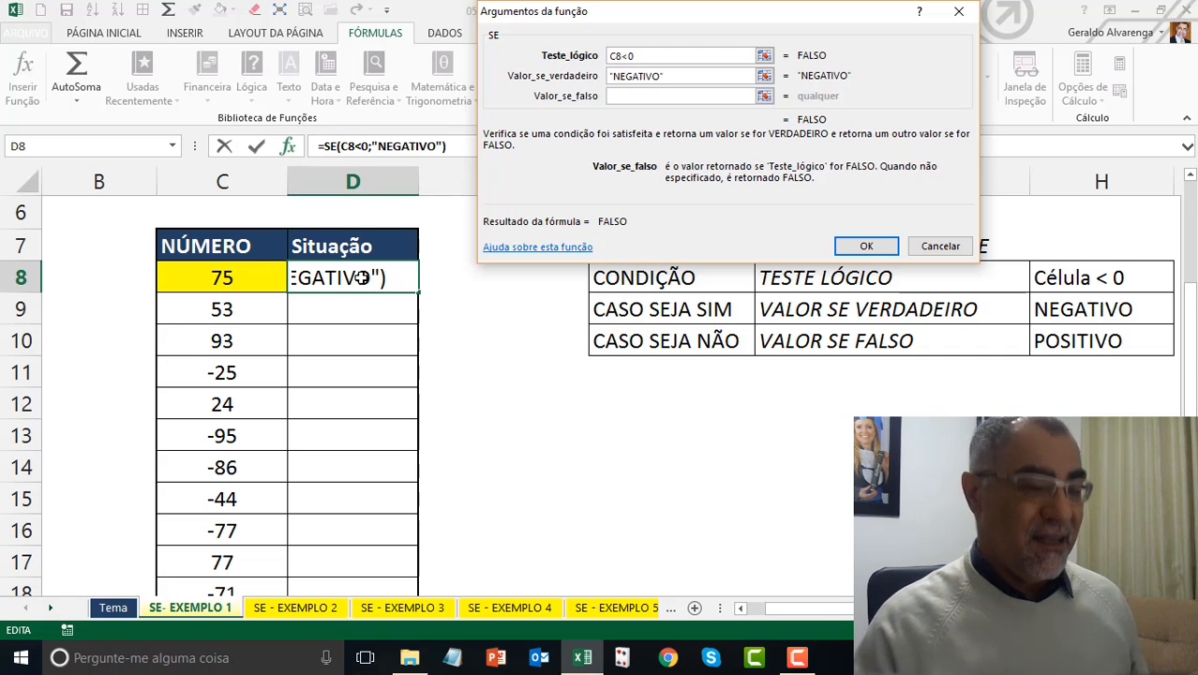
type("POS")
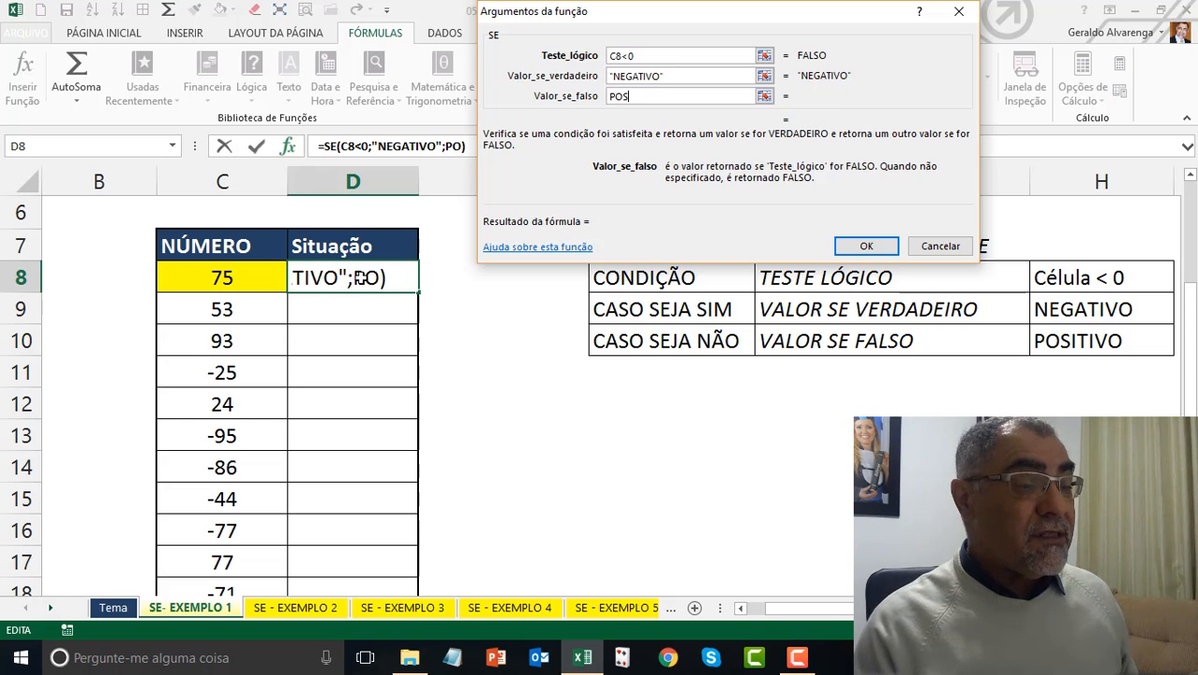
type("ITIVO")
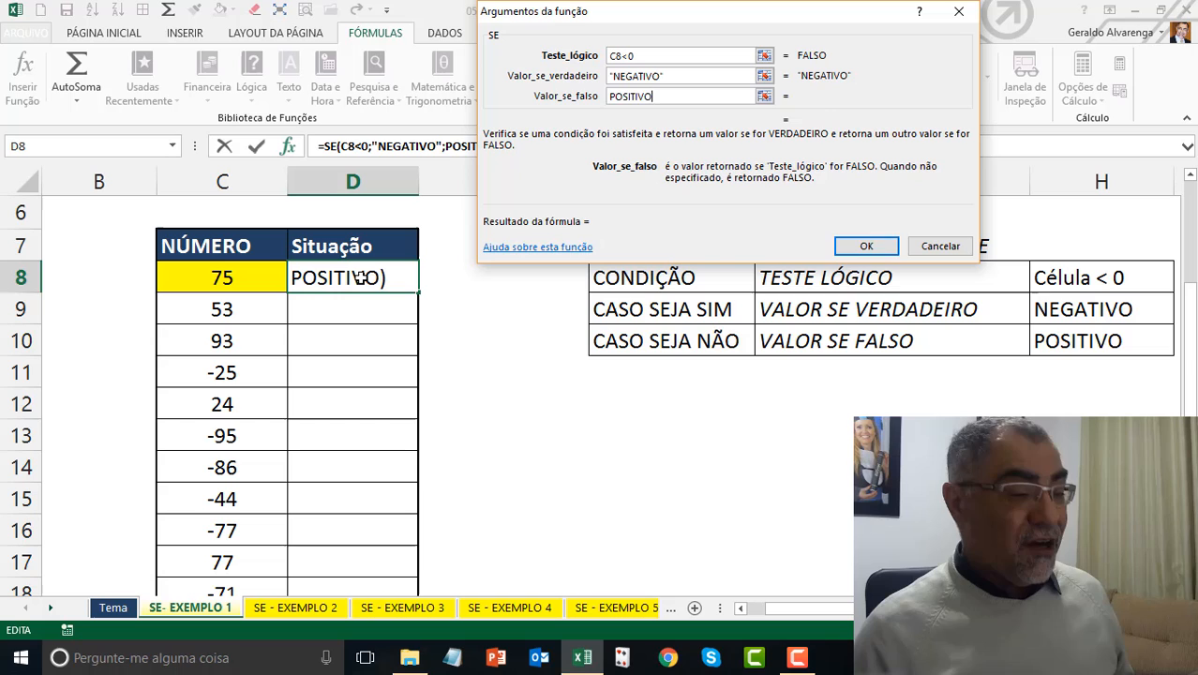
key("Tab")
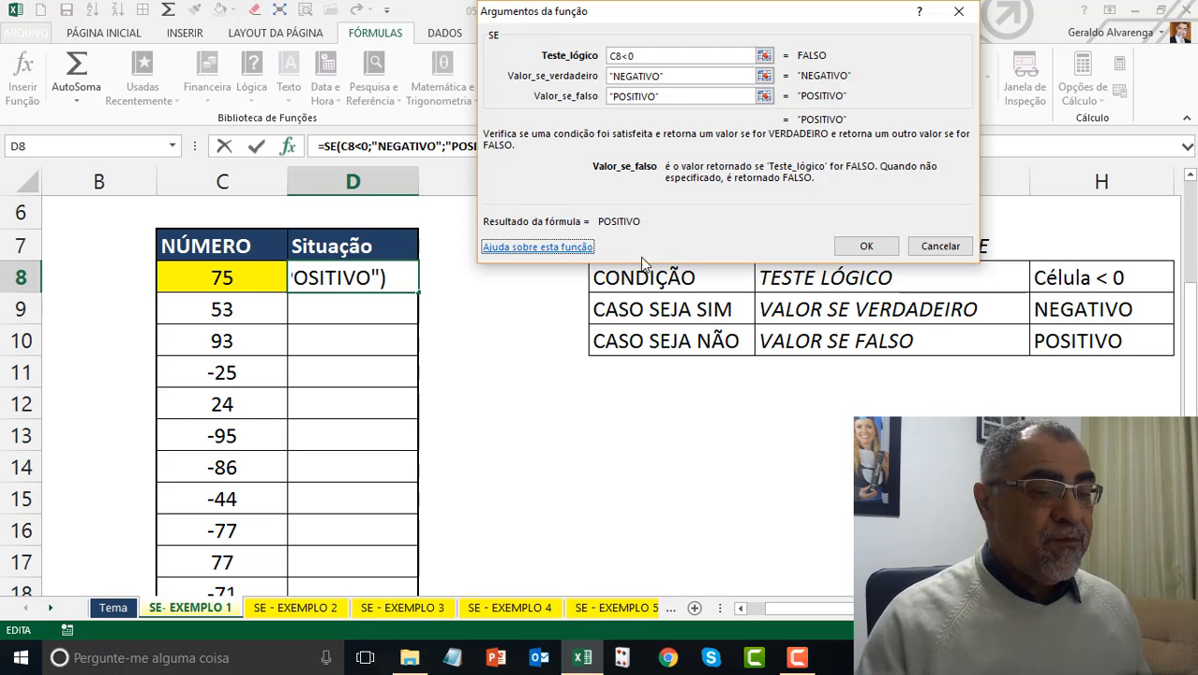
left_click(866, 246)
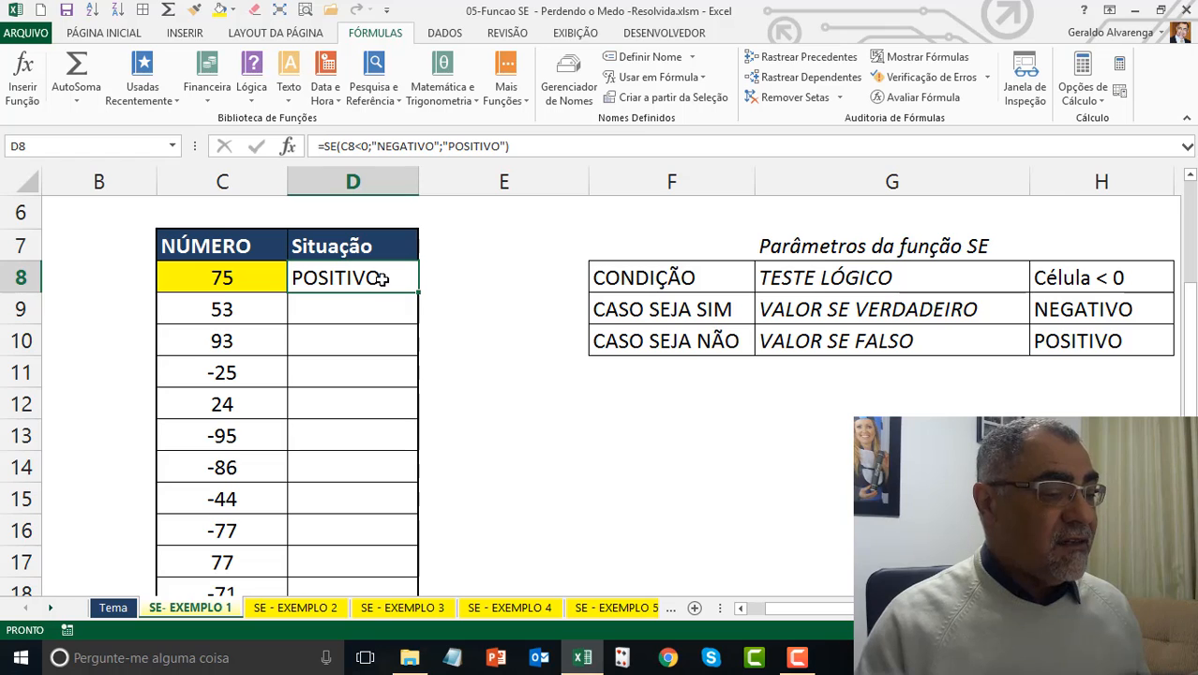
- Fill the SE formula down the Situação column for all numbers, and check the copy in D11 against the parameters in column H
left_click_drag(418, 292, 420, 322)
double_click(418, 323)
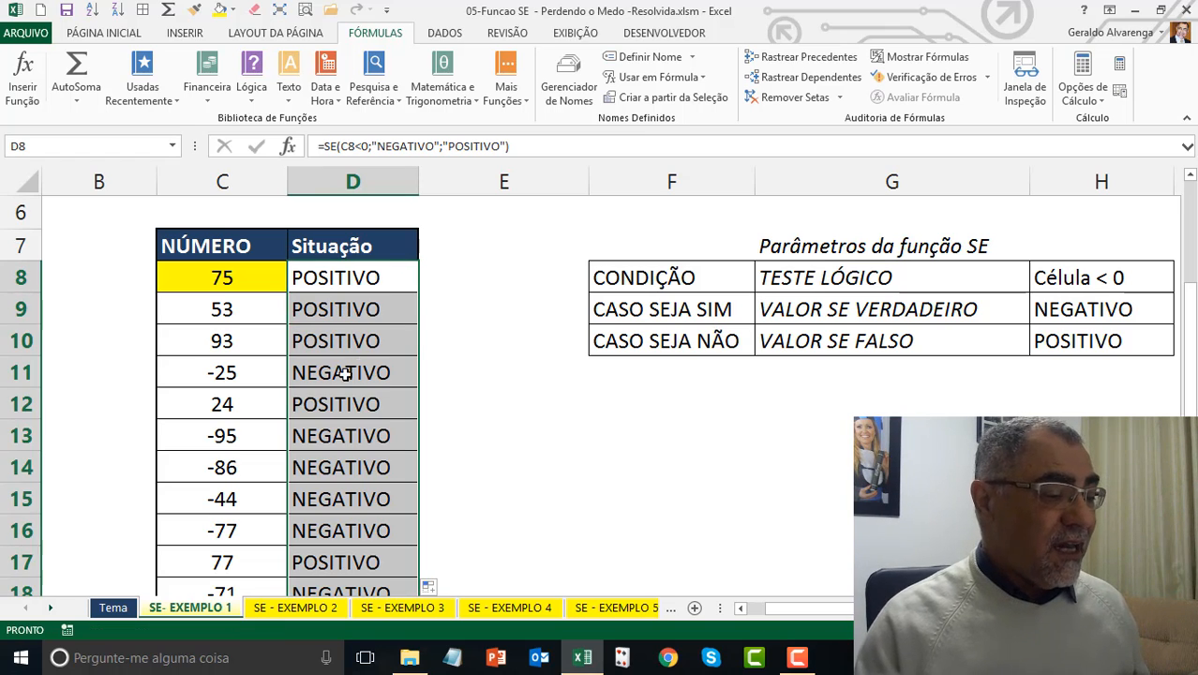
left_click_drag(225, 373, 306, 364)
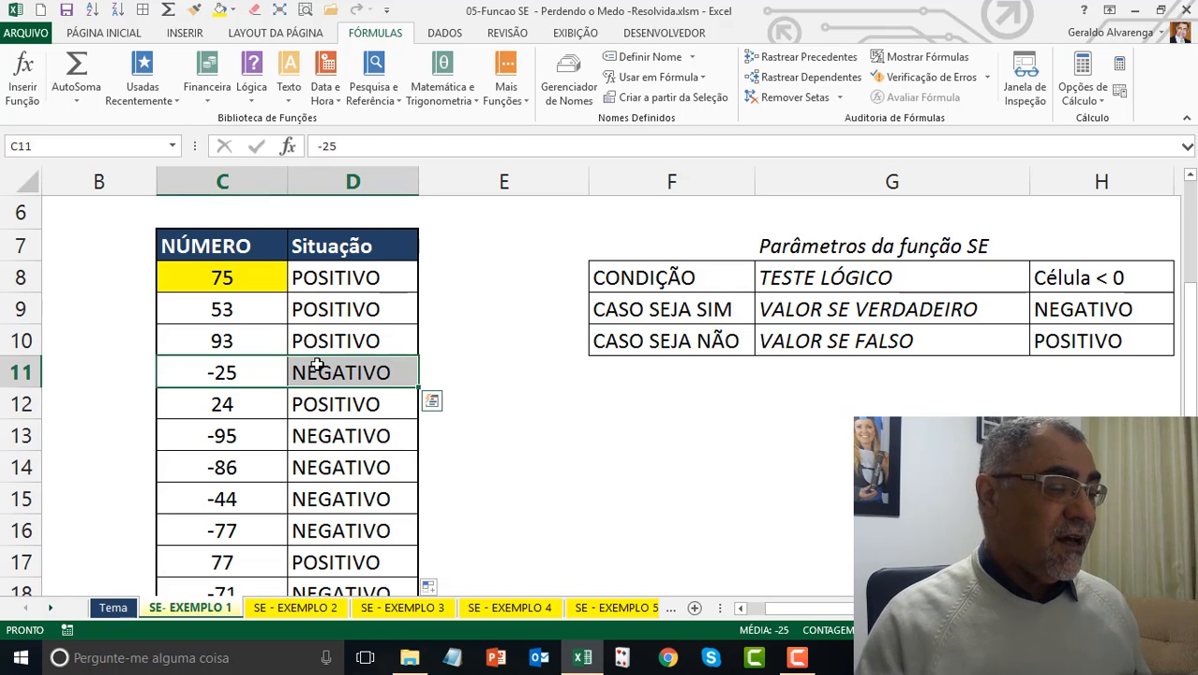
left_click(317, 372)
double_click(366, 372)
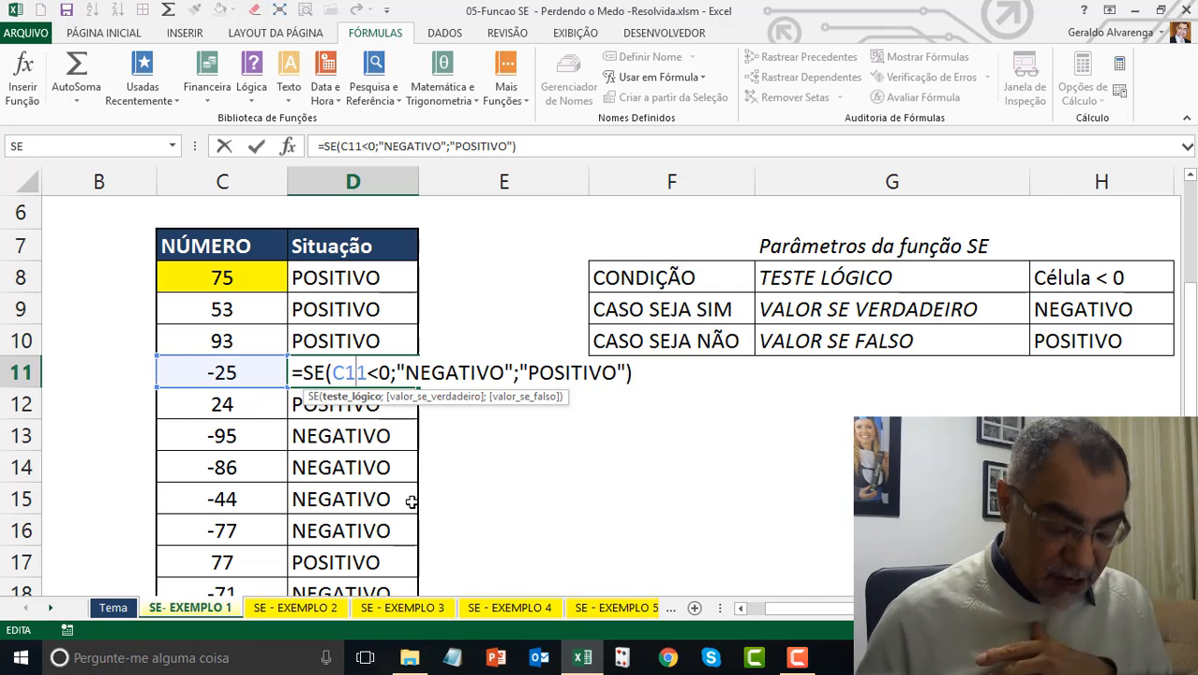
key("Return")
left_click(1093, 313)
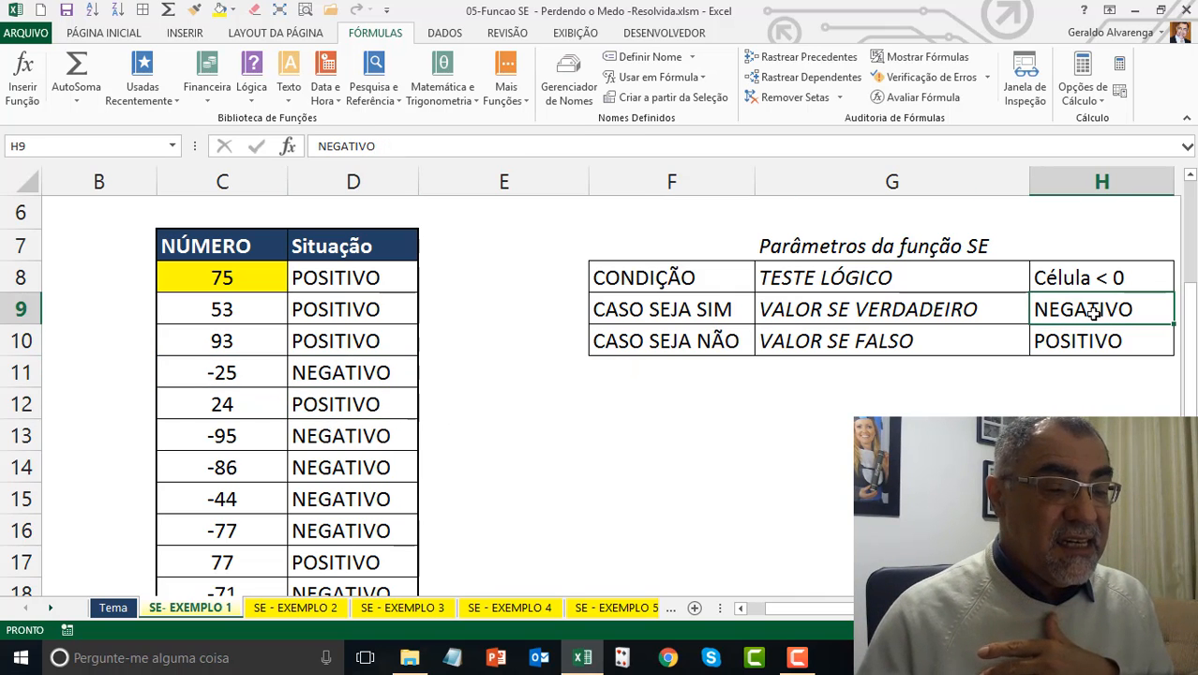
left_click(1087, 341)
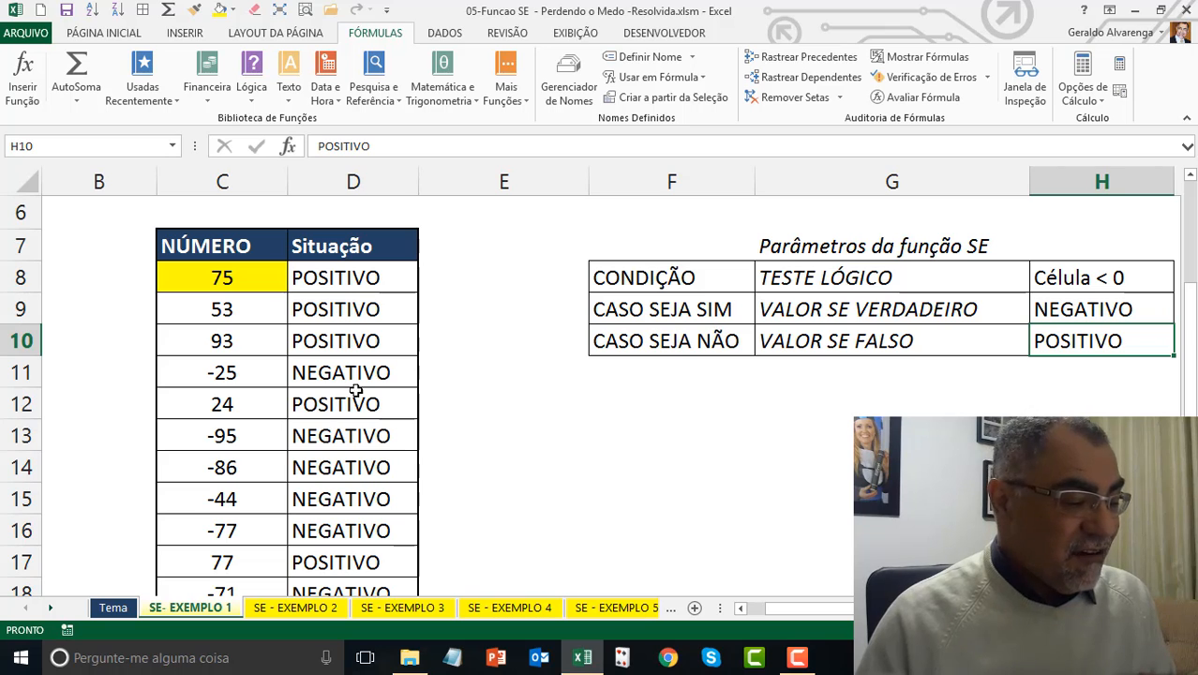
- Switch to the SE - EXEMPLO 2 sheet and show its name table together with the SE function parameters
left_click(295, 611)
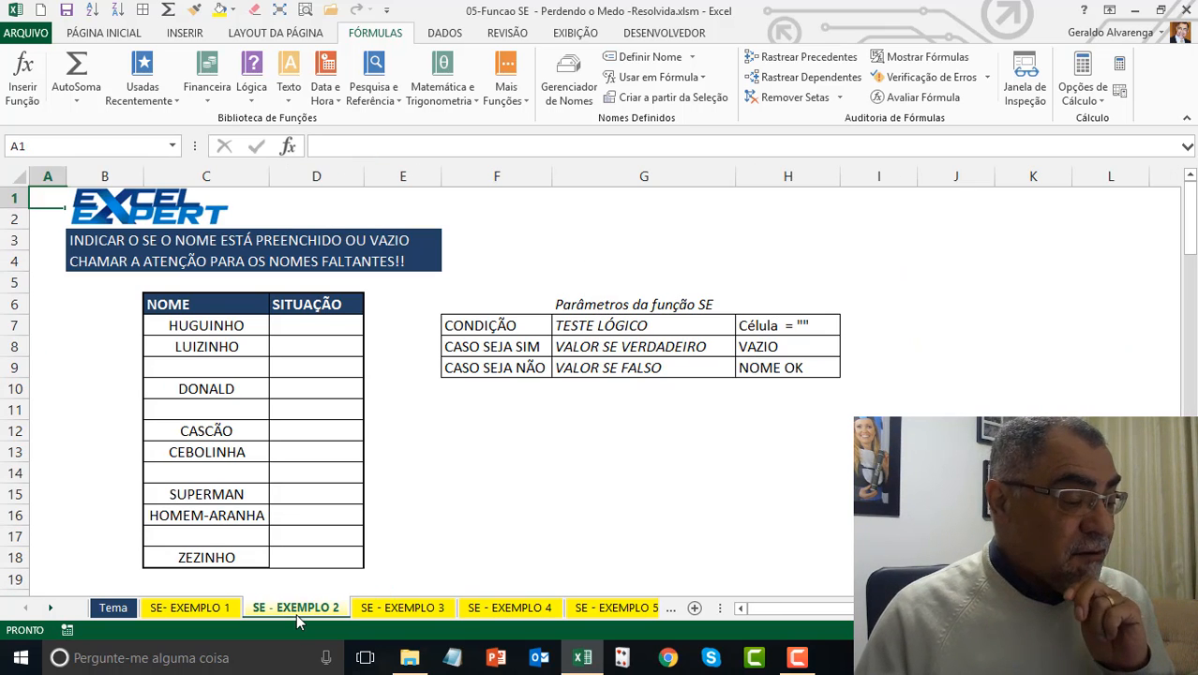
left_click_drag(816, 405, 166, 239)
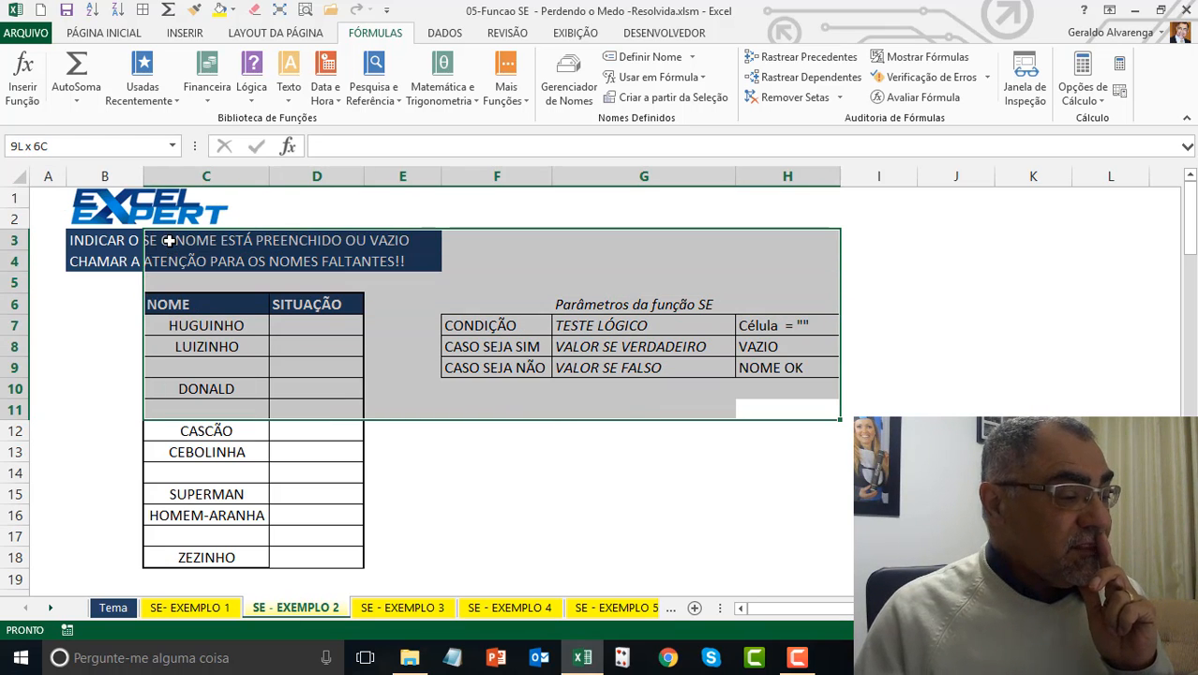
left_click(306, 10)
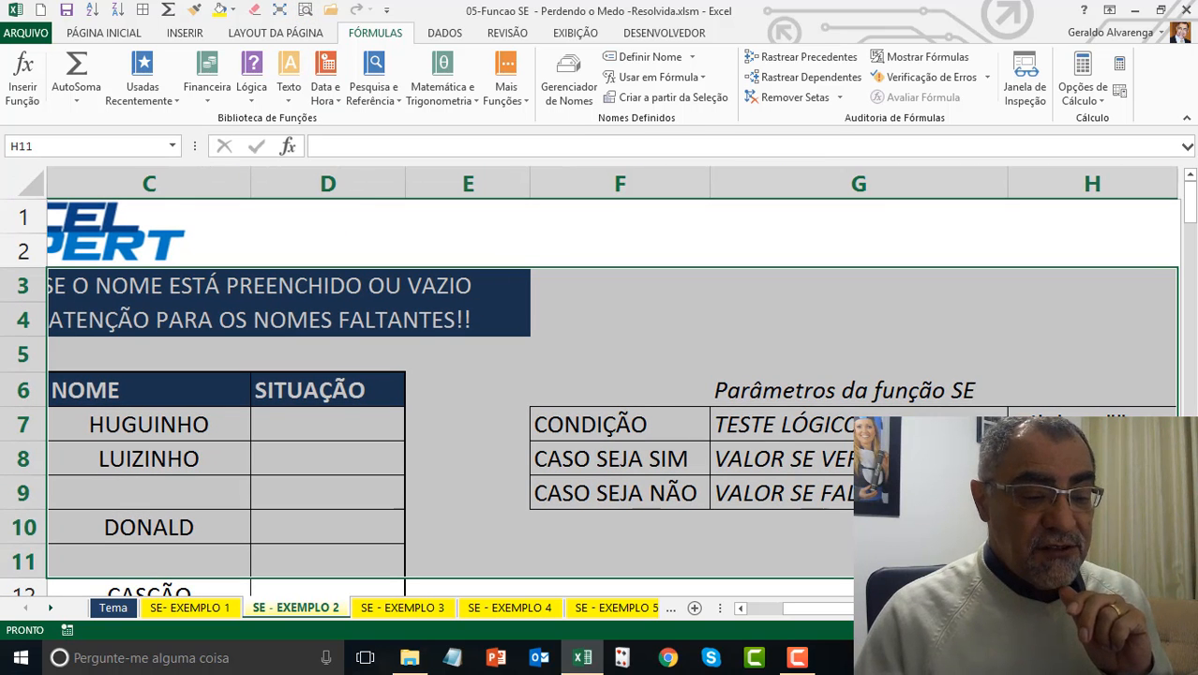
scroll(1190, 178, "down", 3)
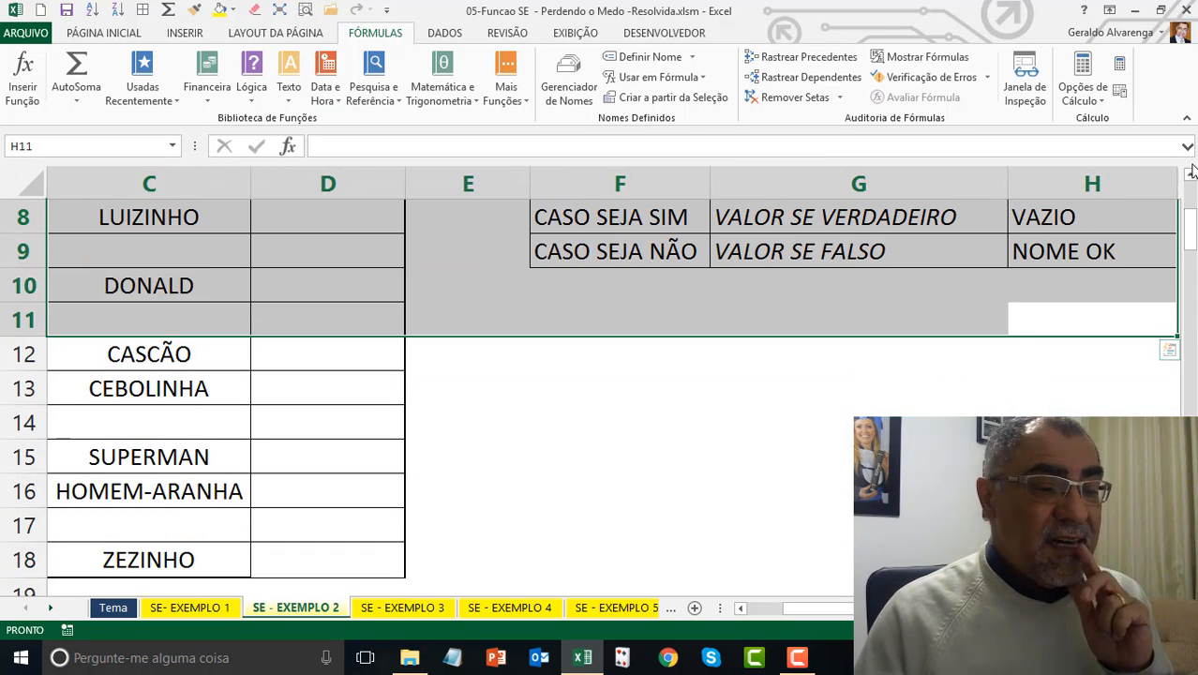
left_click(1190, 176)
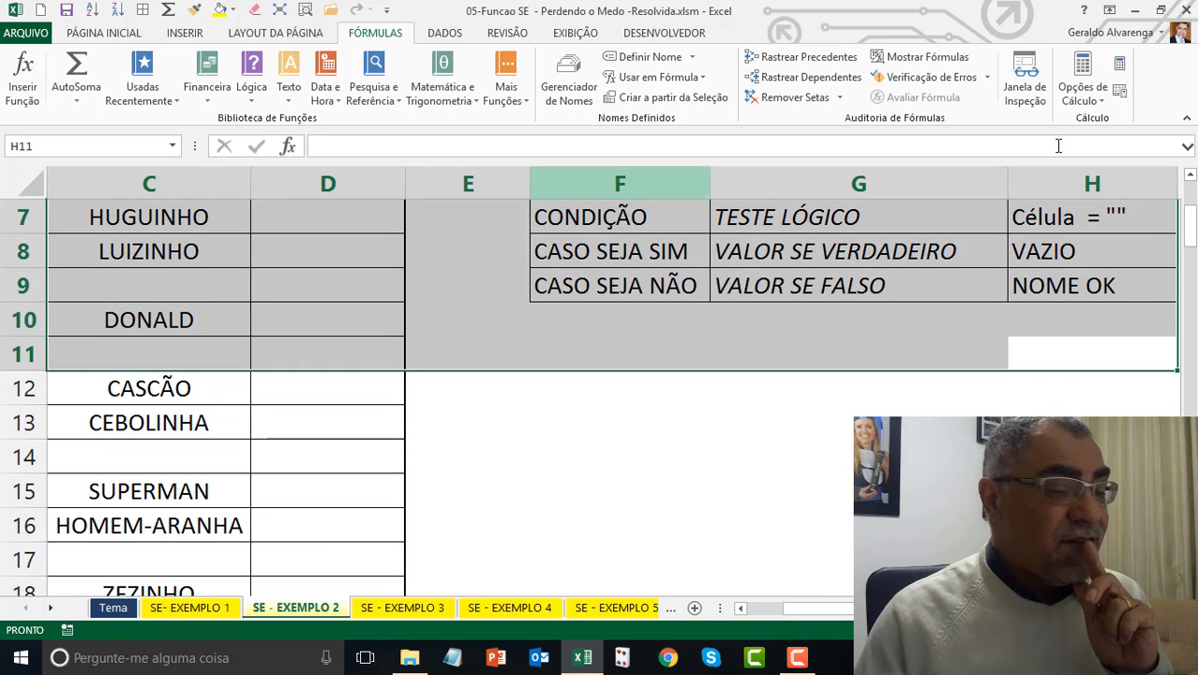
left_click(1190, 176)
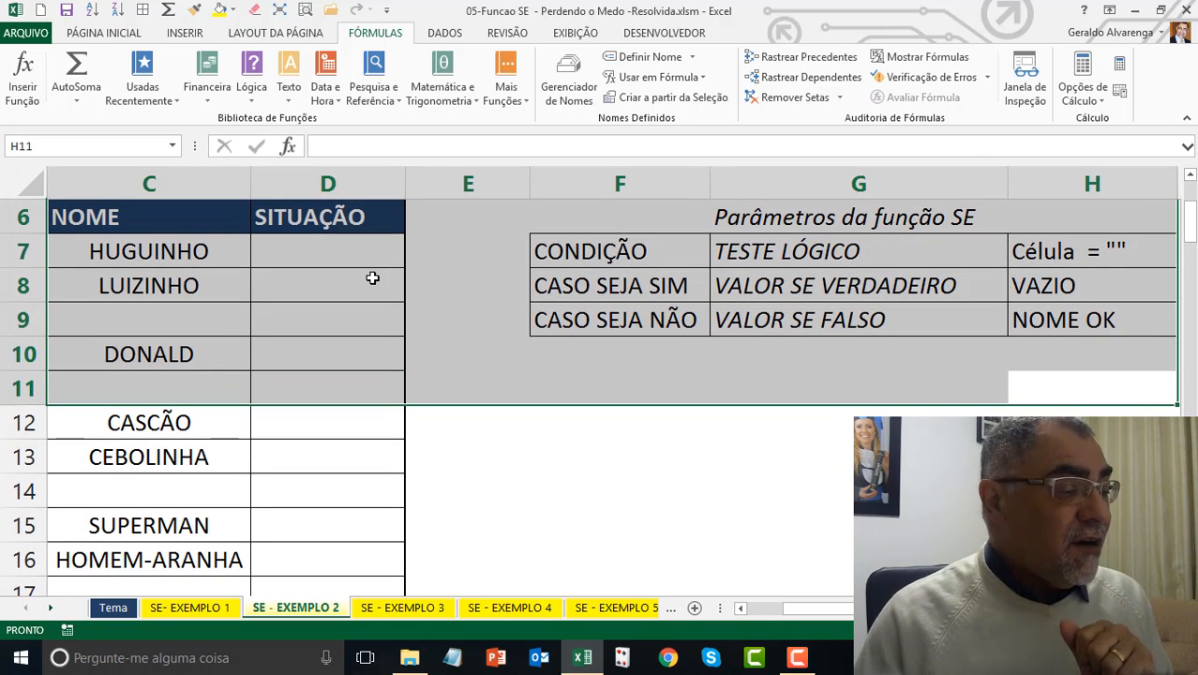
- Examine the blank cells in the NOME column and the SITUAÇÃO cells to fill on the SE - EXEMPLO 2 sheet
left_click(342, 262)
left_click(182, 328)
left_click(185, 393)
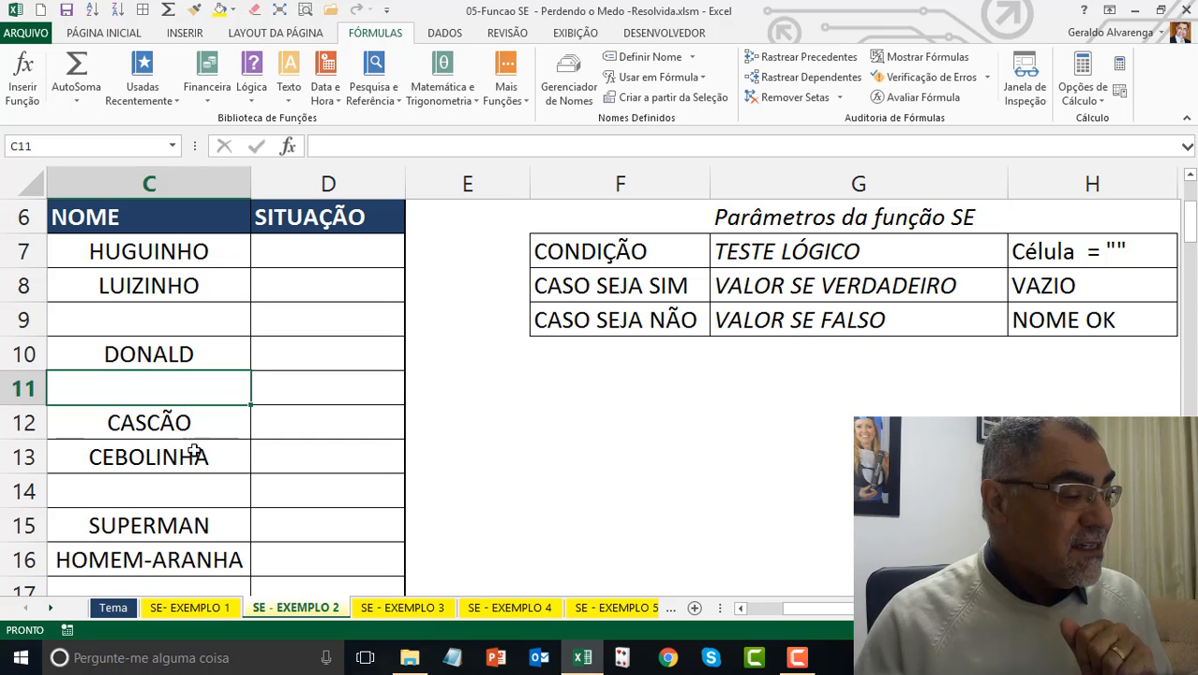
left_click(198, 483)
left_click_drag(287, 248, 321, 585)
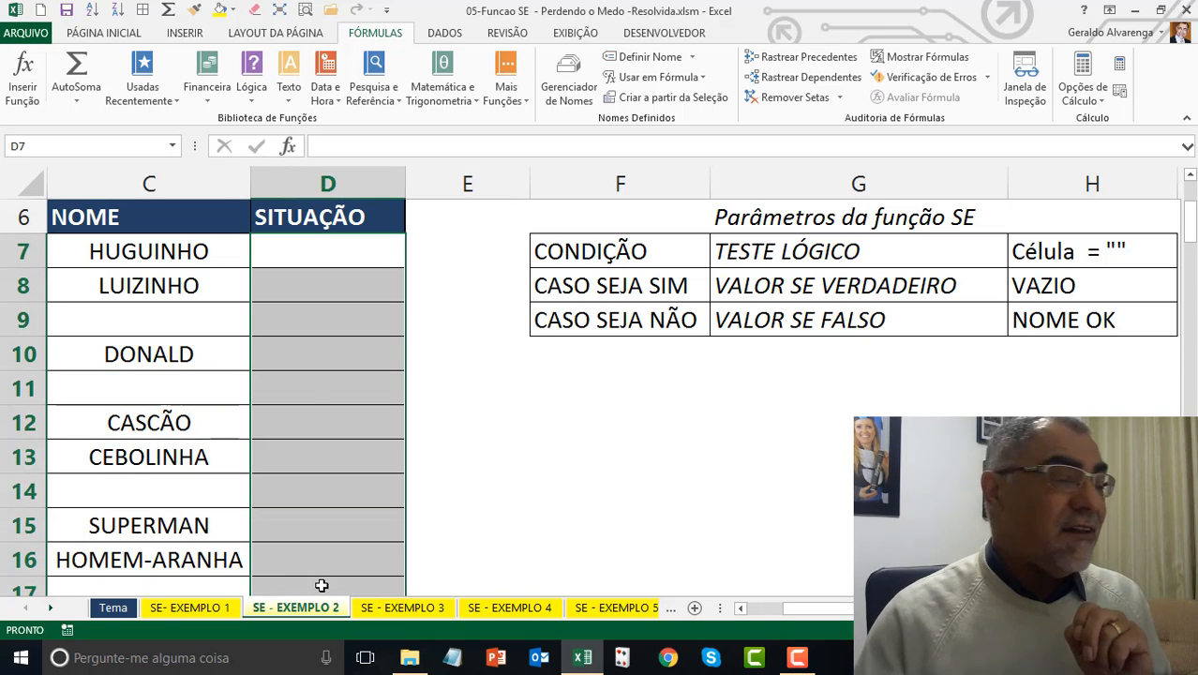
left_click_drag(304, 269, 304, 257)
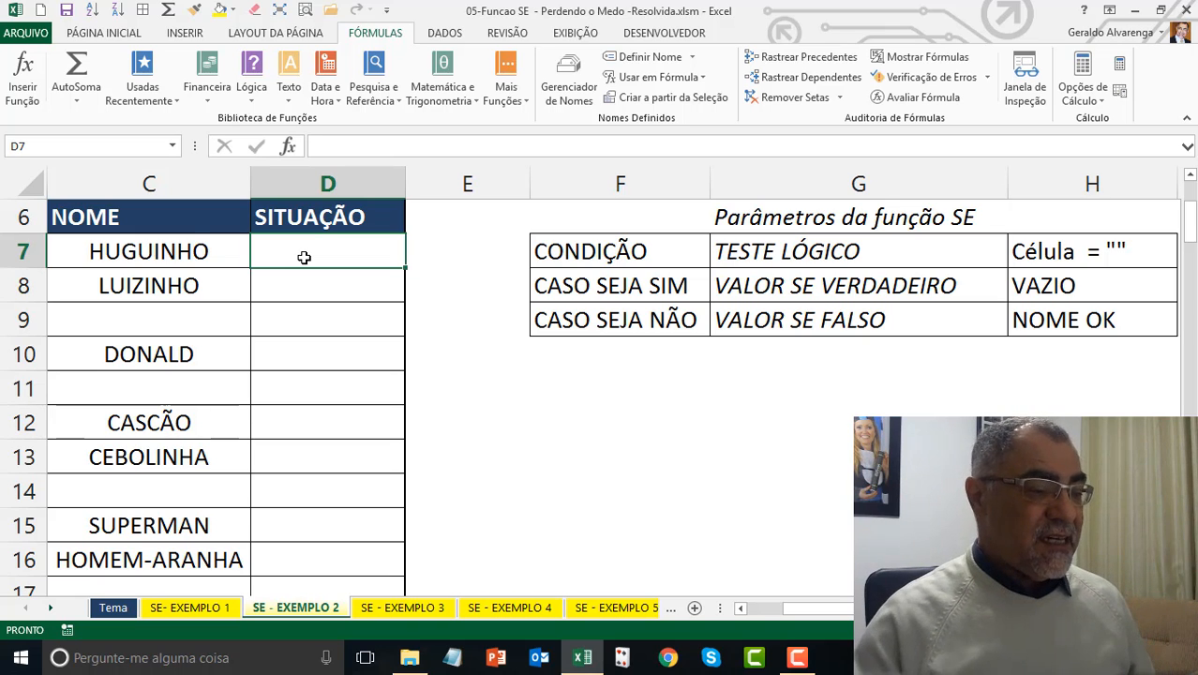
left_click(193, 244)
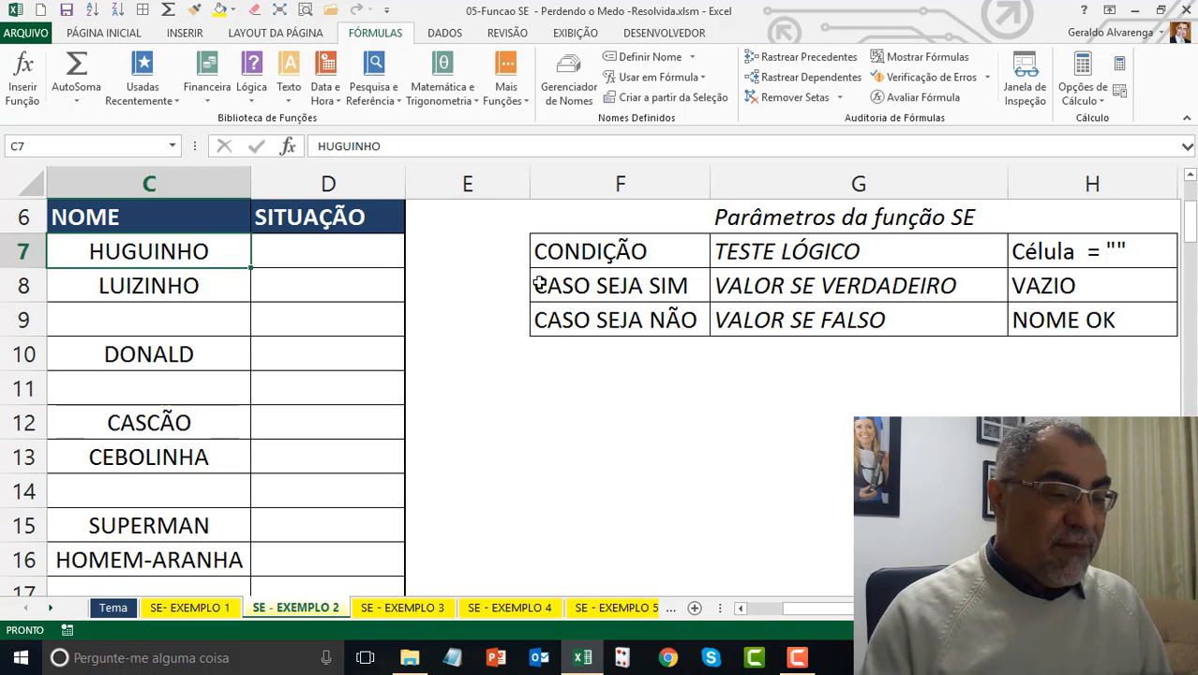
- Review the condition, value-if-true and value-if-false parameters of the SE function in F7:H9, and return to cell D7
left_click(1103, 282)
left_click(698, 321)
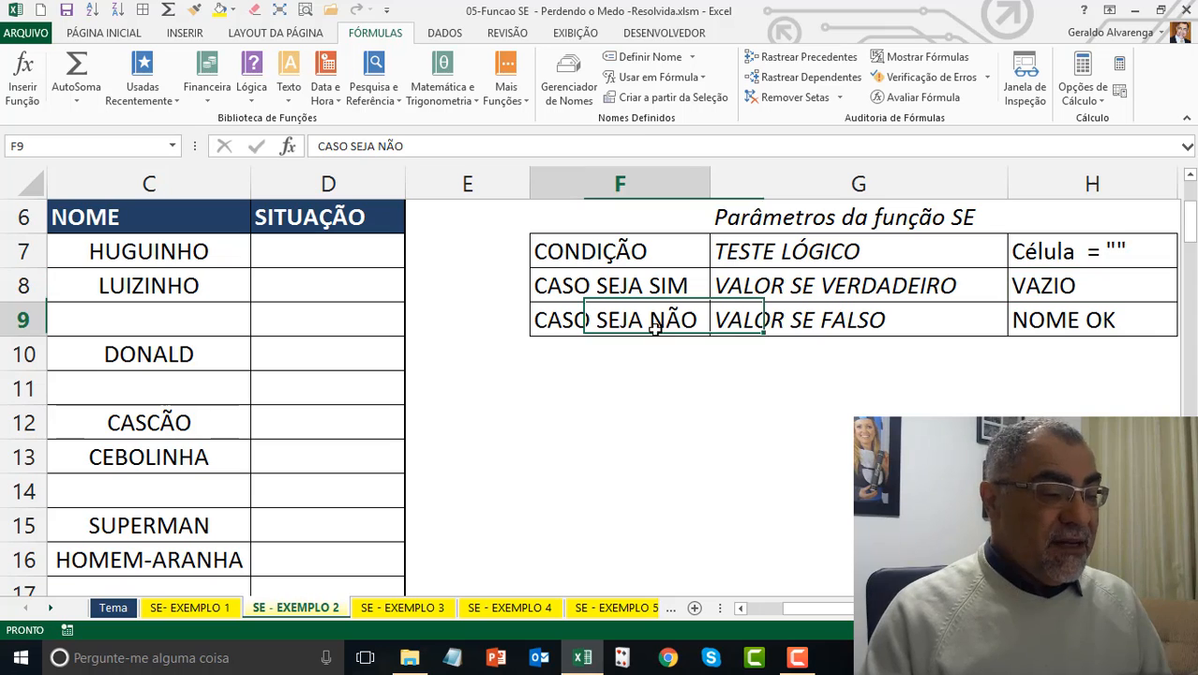
left_click(873, 321)
left_click(1054, 321)
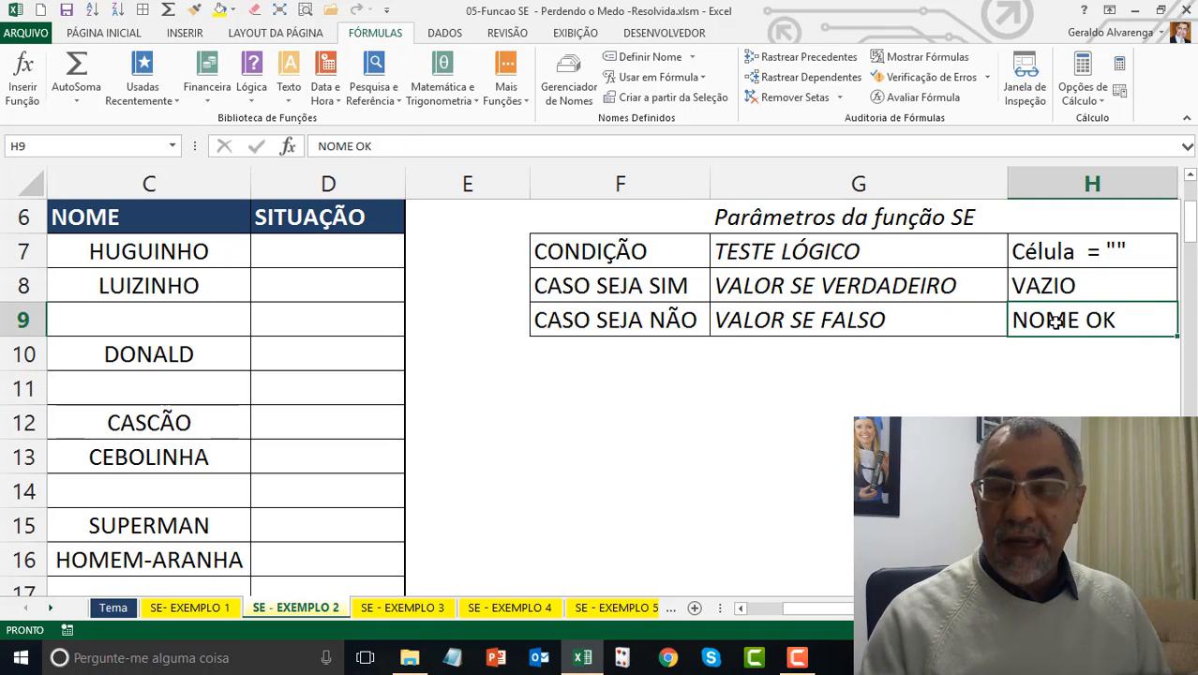
mouse_move(1018, 321)
left_mouse_down()
mouse_move(1032, 310)
mouse_move(1040, 328)
left_mouse_up()
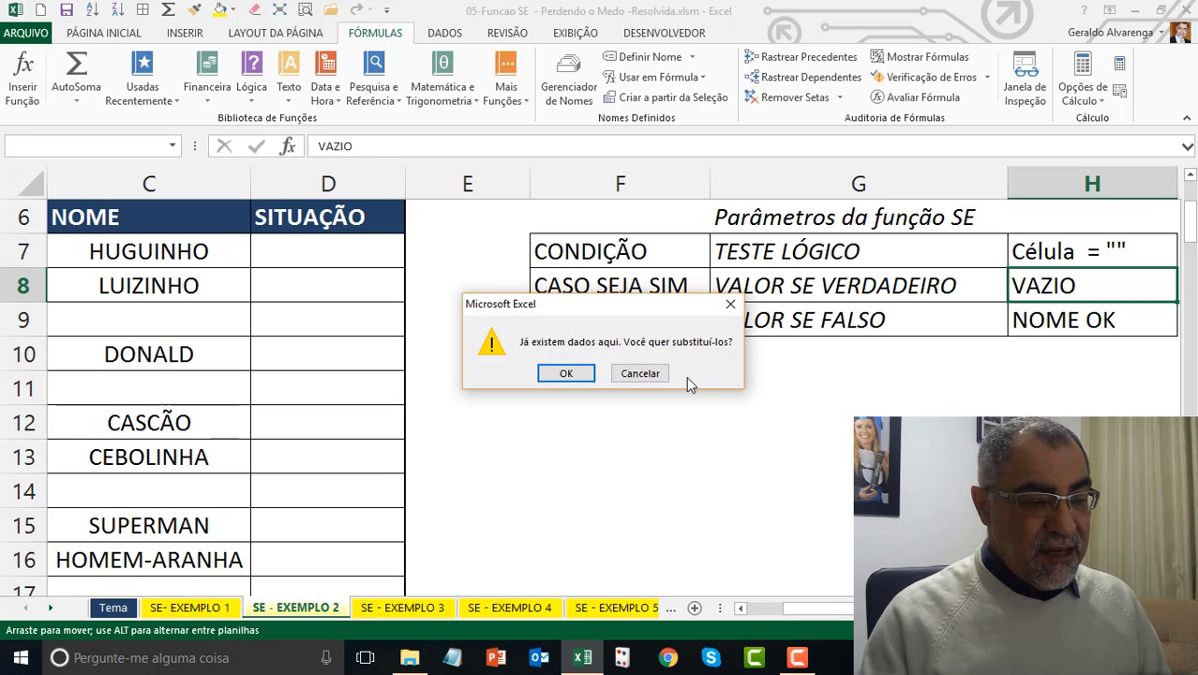
left_click(640, 373)
left_click(1093, 279)
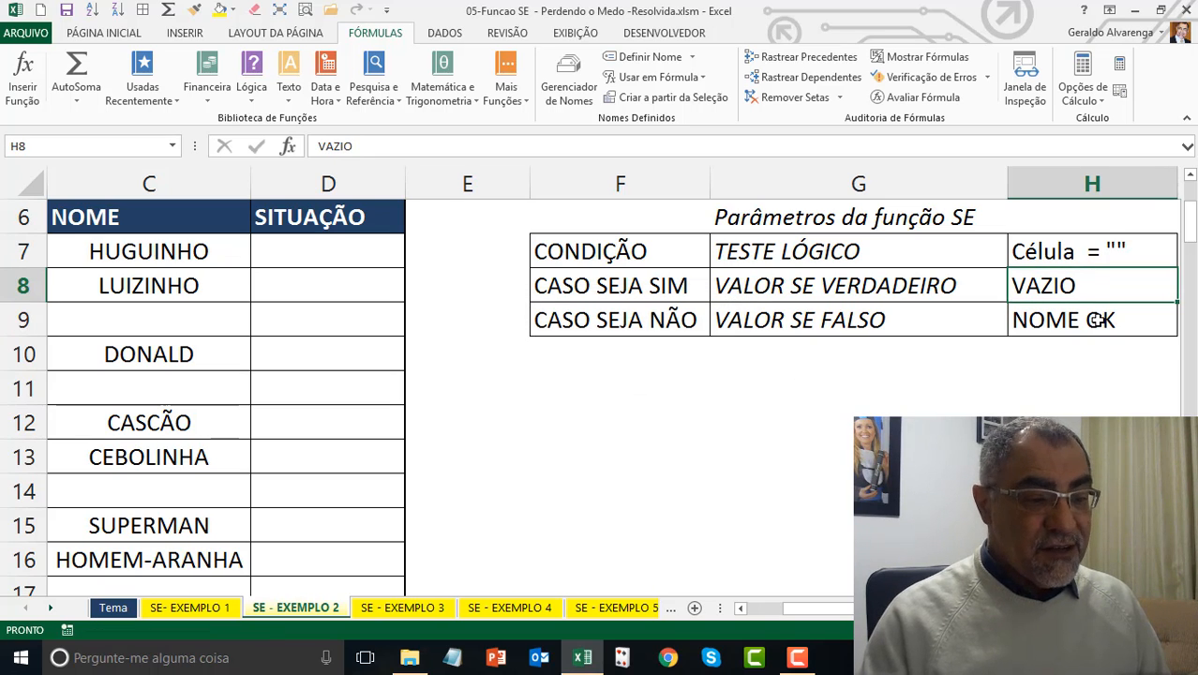
left_click(1096, 322)
left_click(1088, 274)
left_click(1095, 323)
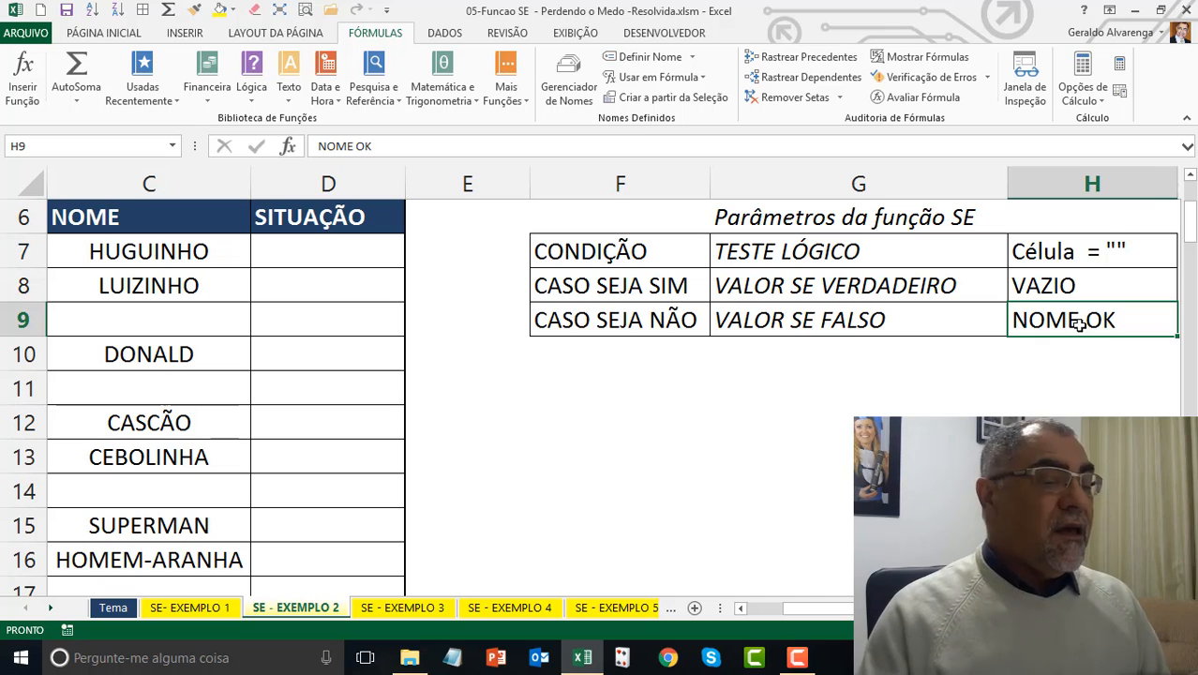
left_click(1111, 254)
left_click(309, 248)
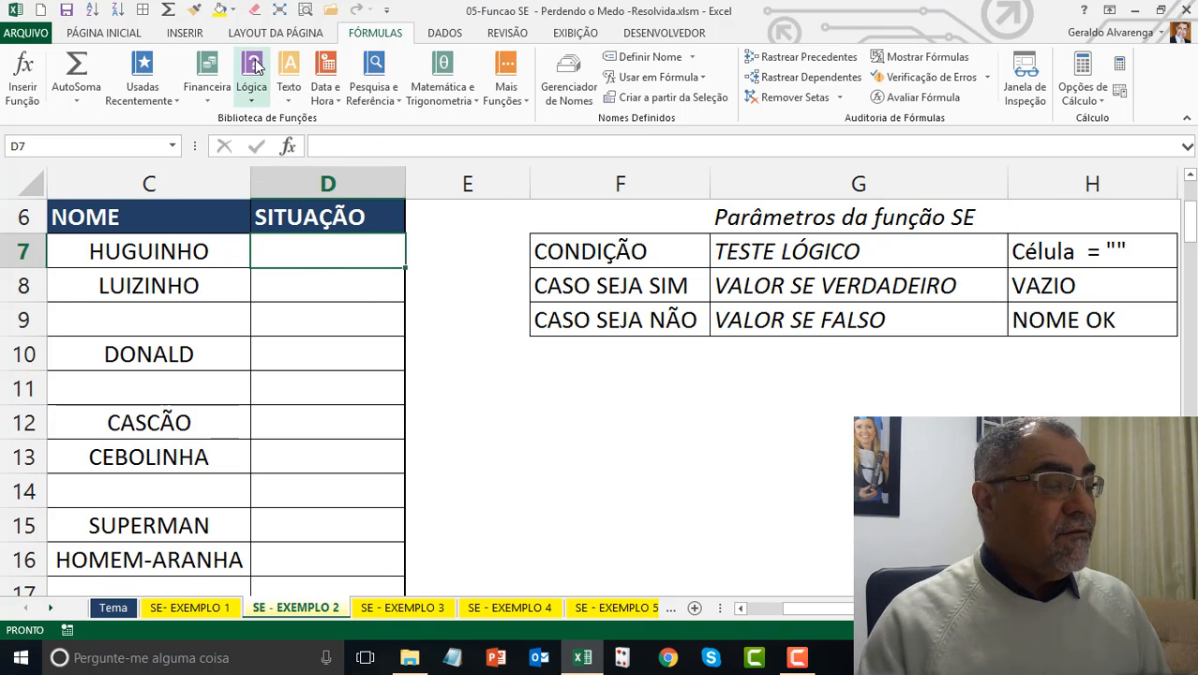
left_click(251, 89)
left_click(309, 184)
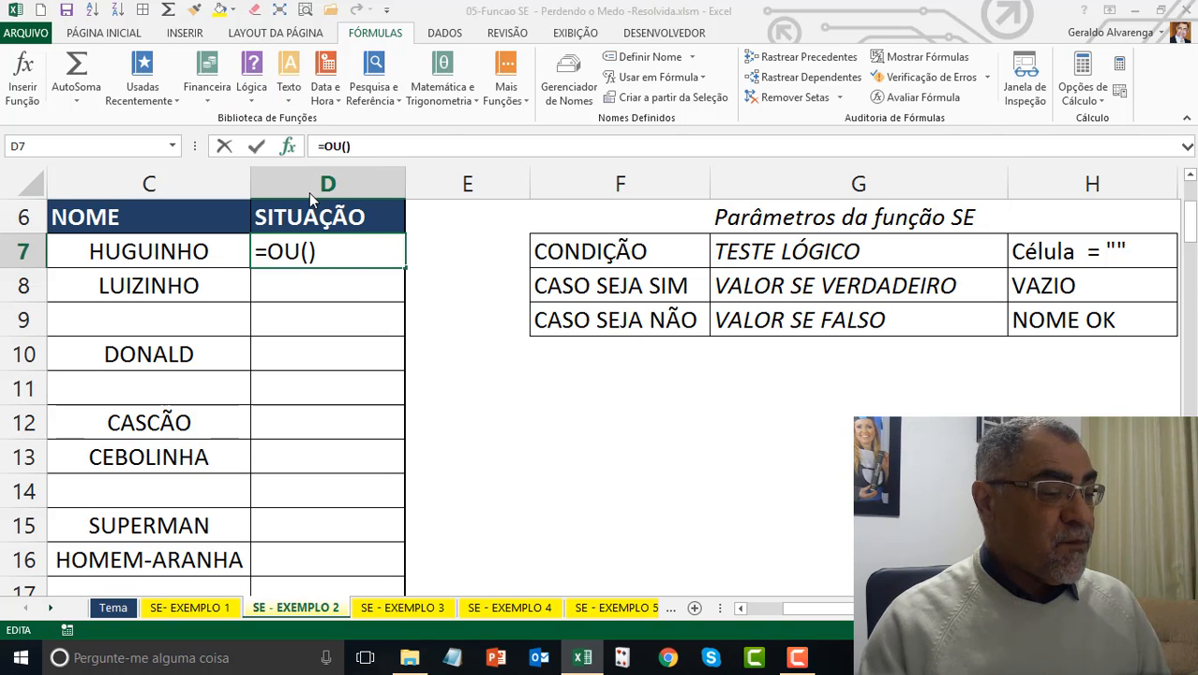
left_click(928, 286)
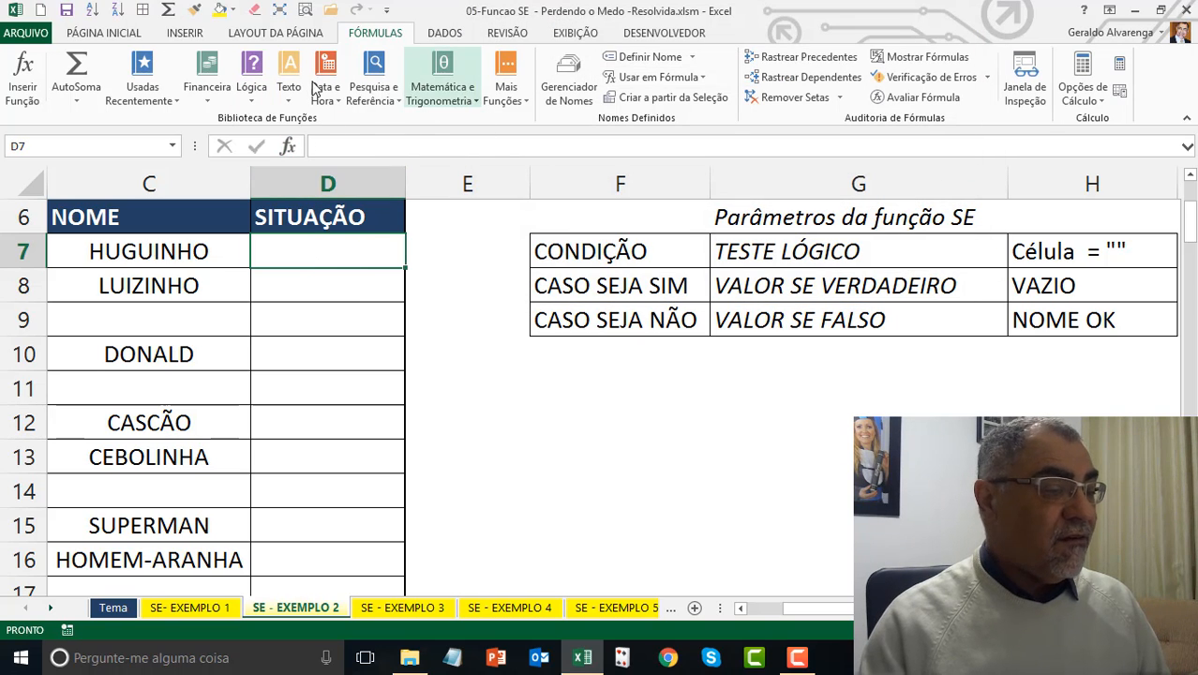
- Insert the SE logical function in D7 with the logical test C7=""
left_click(252, 89)
left_click(298, 203)
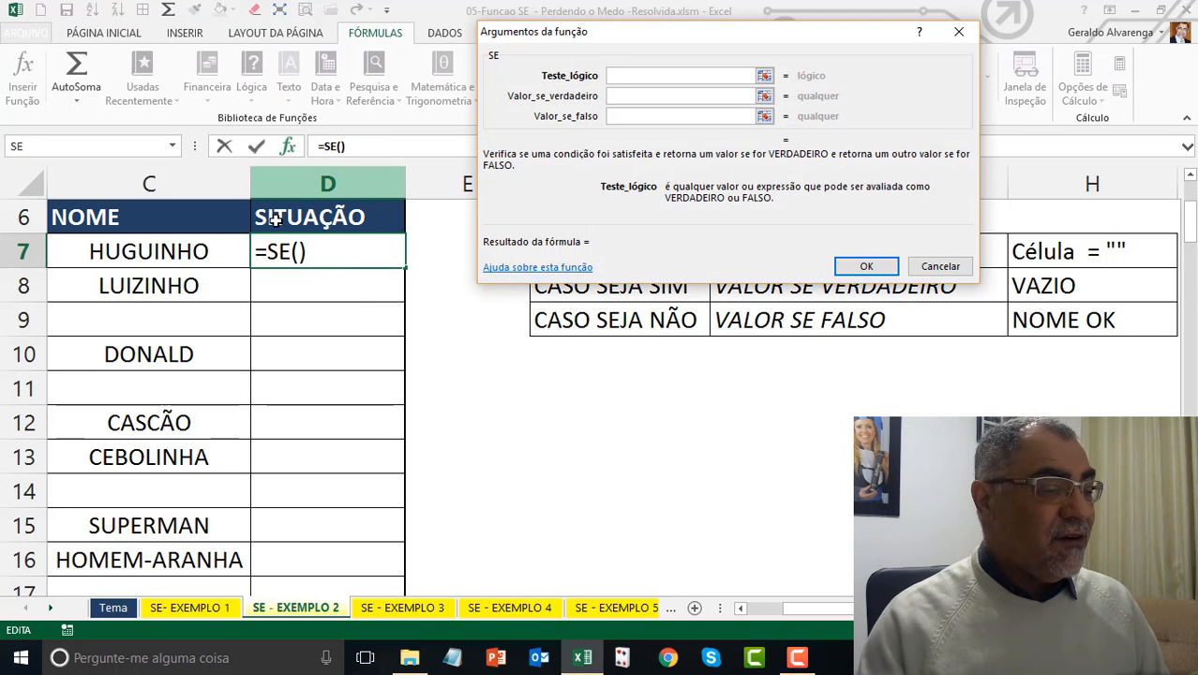
left_click(196, 251)
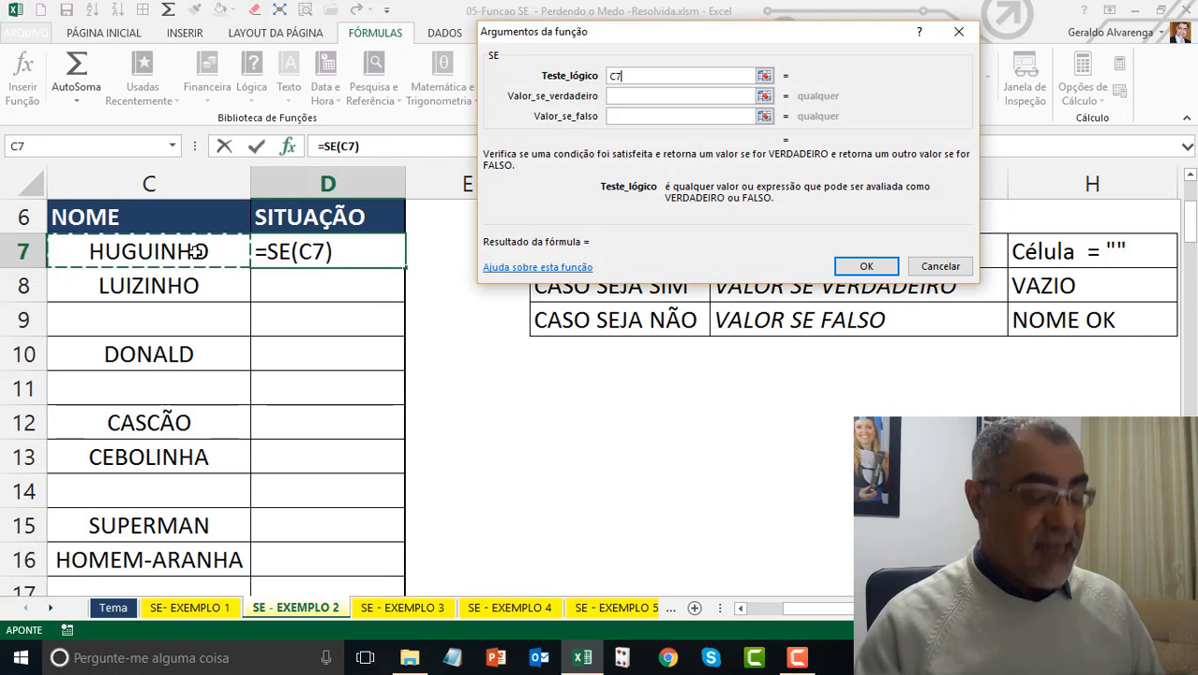
type("=")
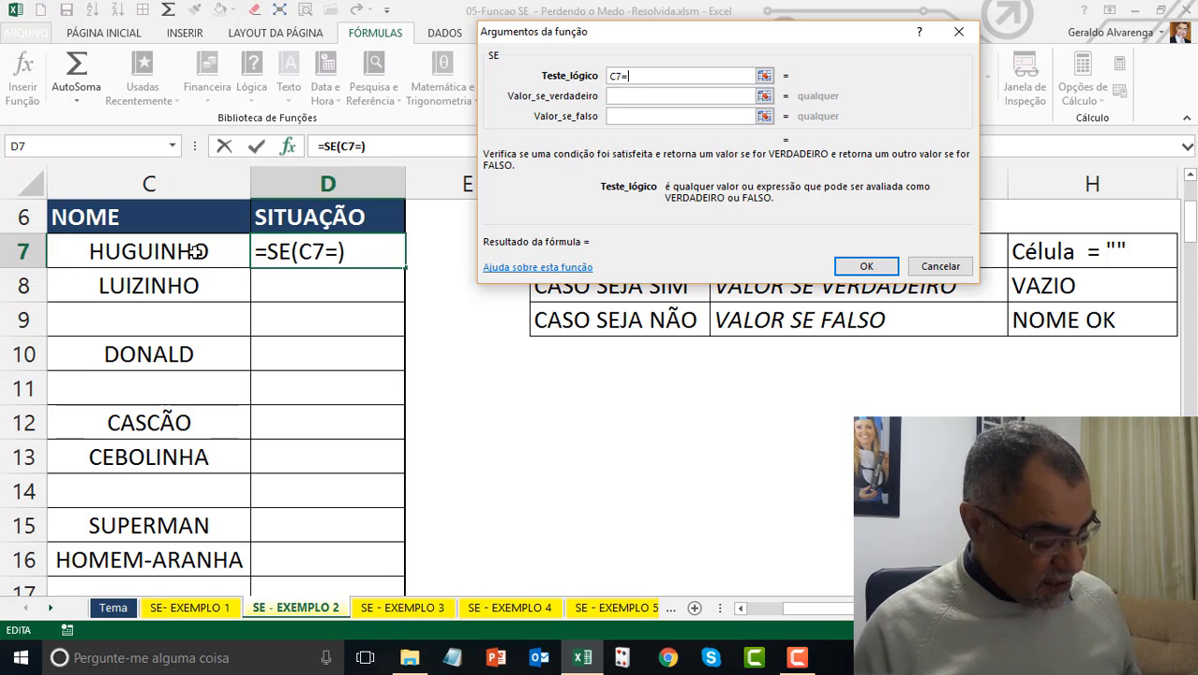
type("\"\"")
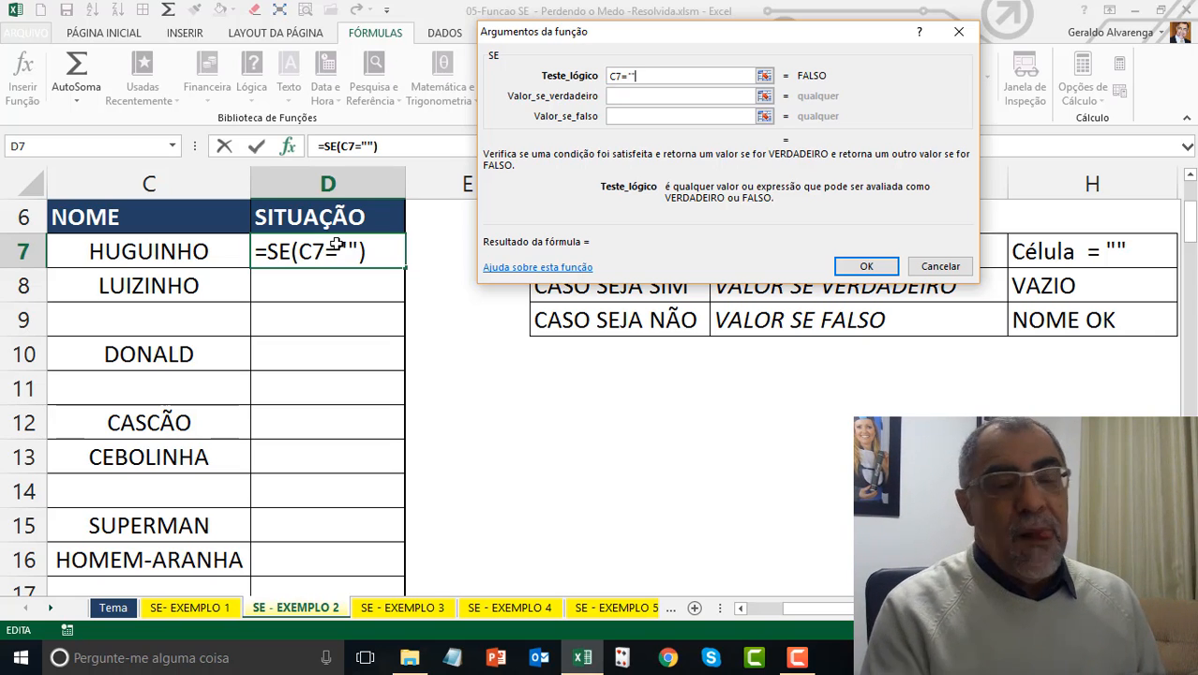
- Set the value-if-true argument of the SE function to the text VAZIO
left_click(695, 99)
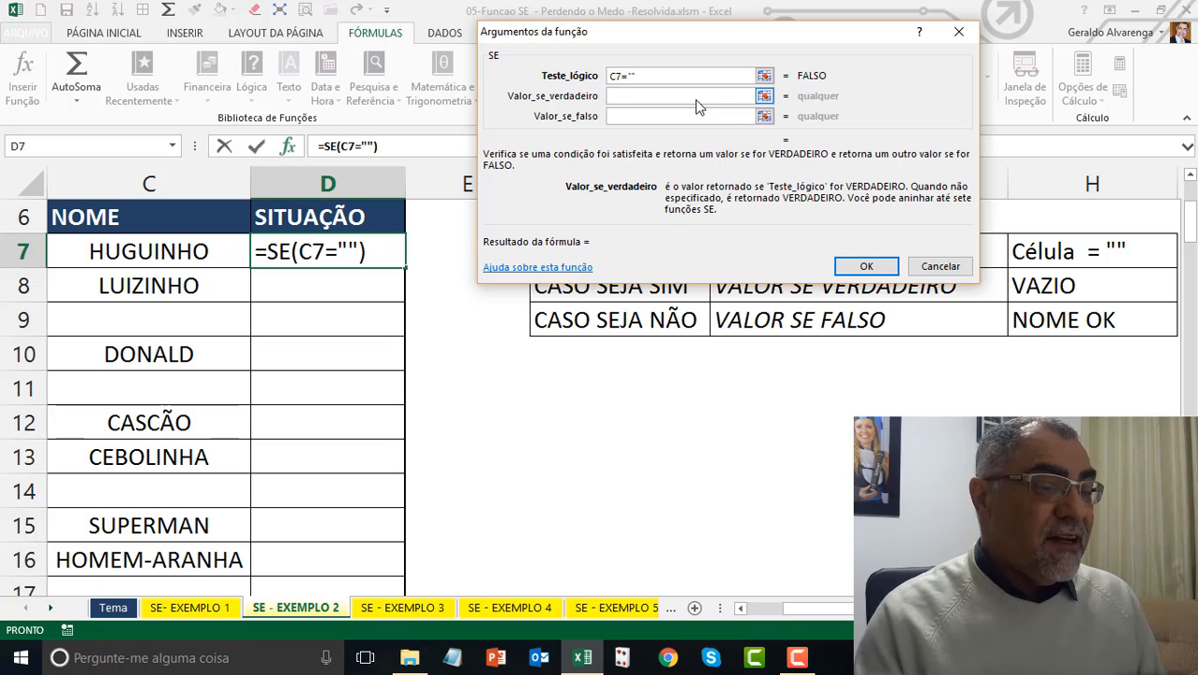
type("V")
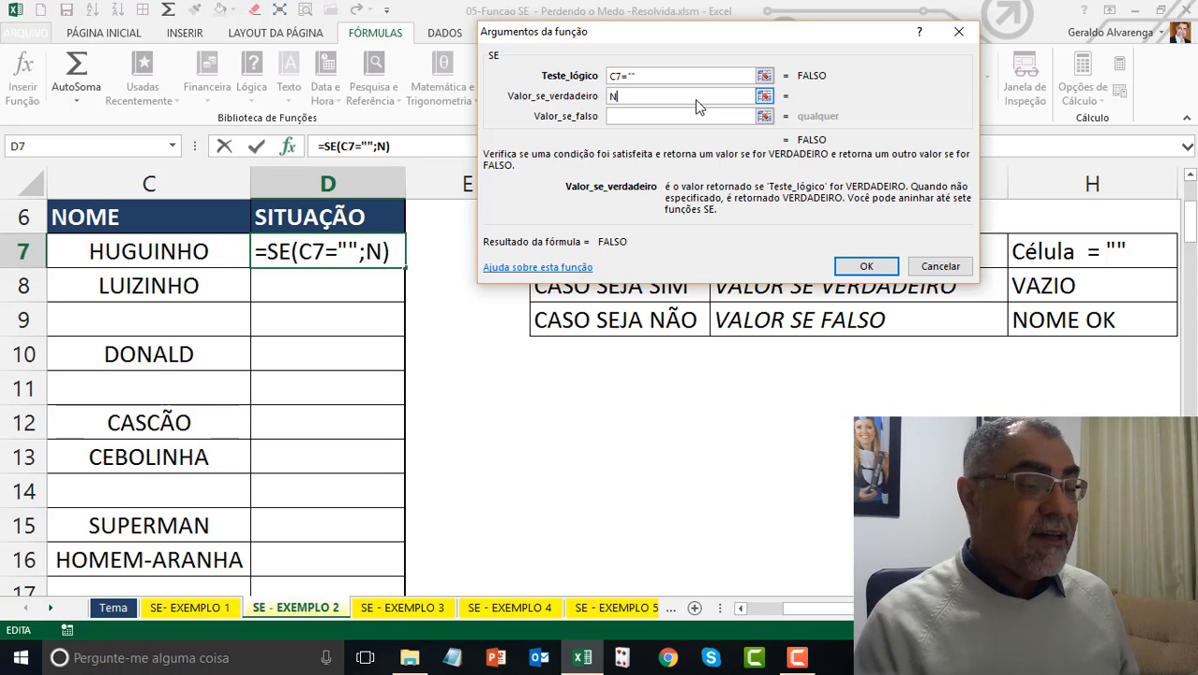
type("AZIO")
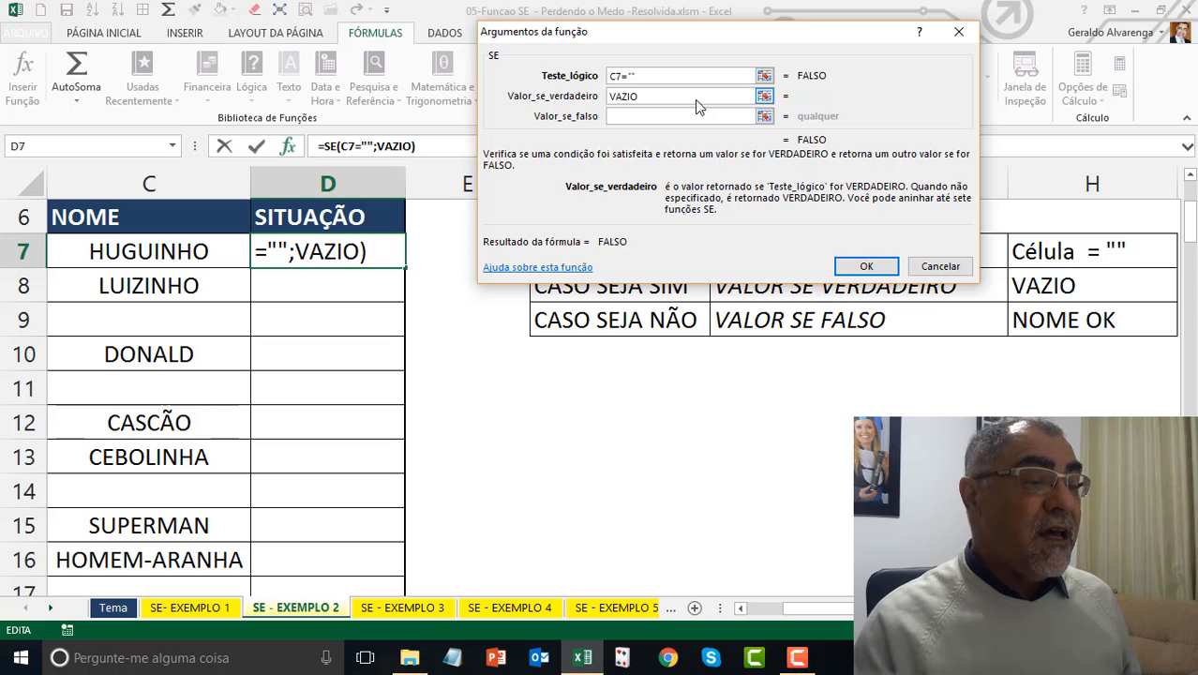
left_click(666, 74)
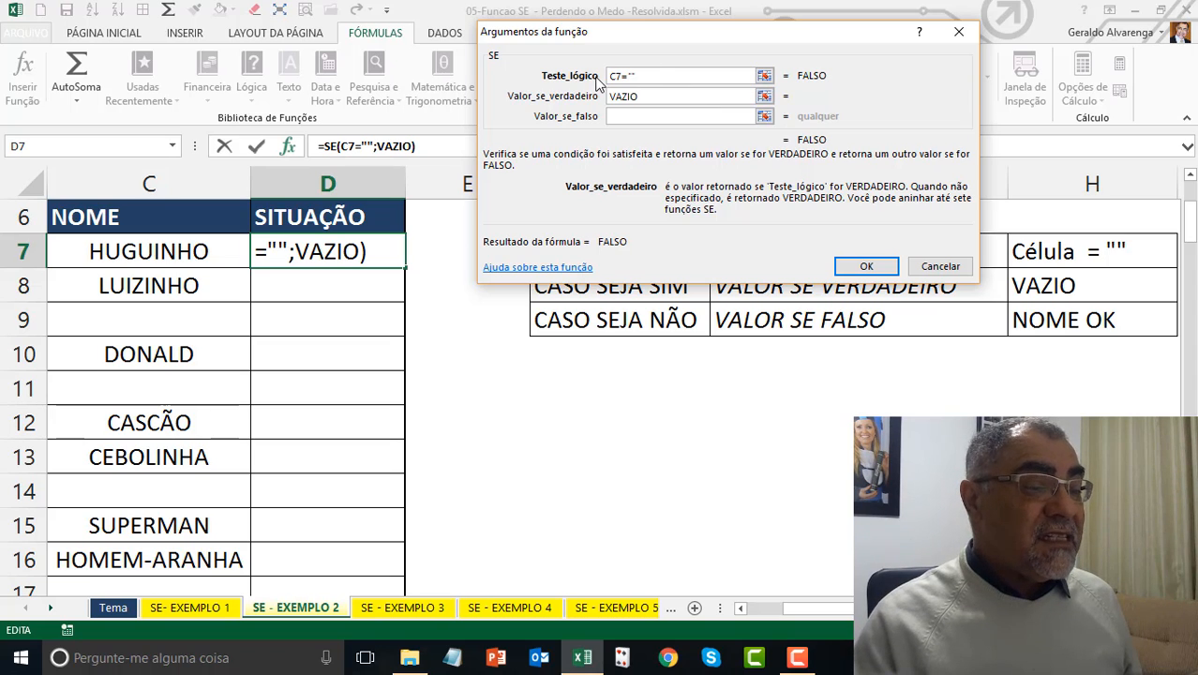
- Set the value-if-false argument to the text NOME OK and finish the SE formula in D7
left_click(628, 115)
type("NOM")
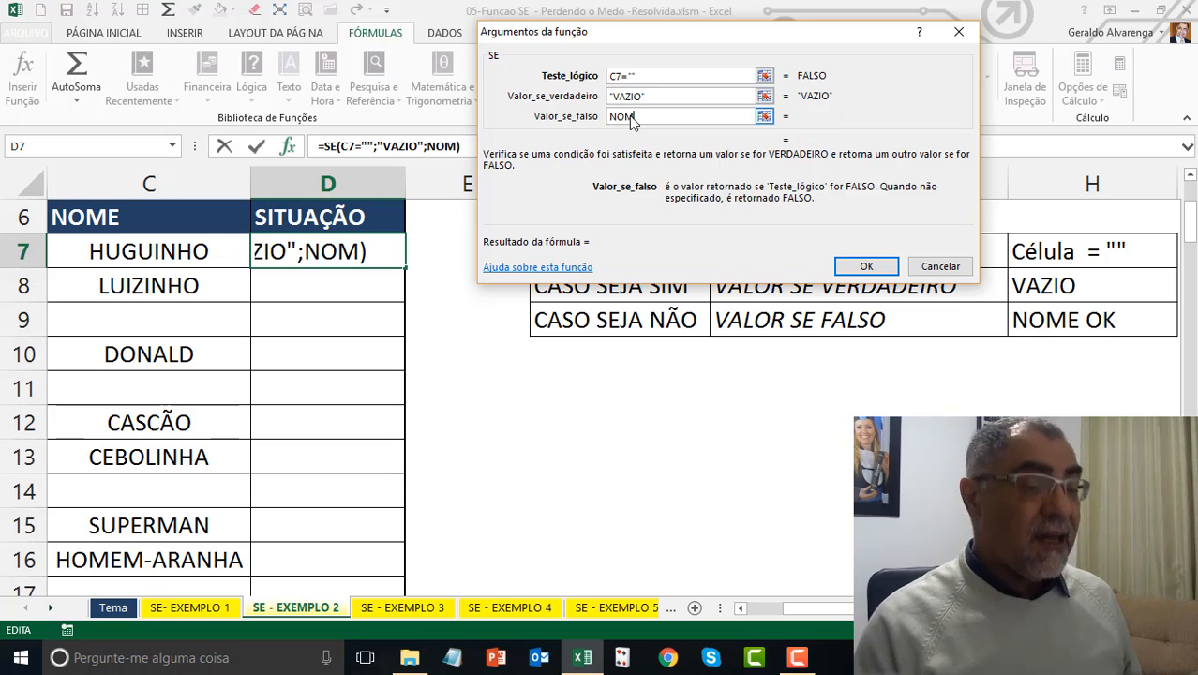
type("E OKI")
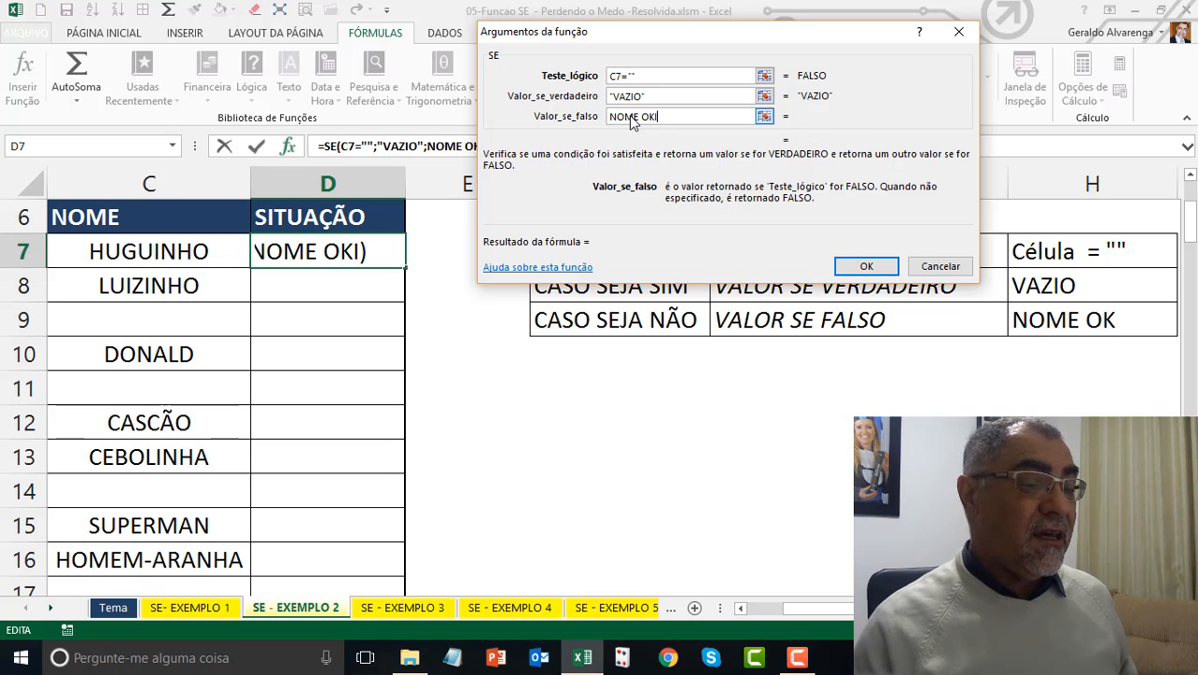
key("Tab")
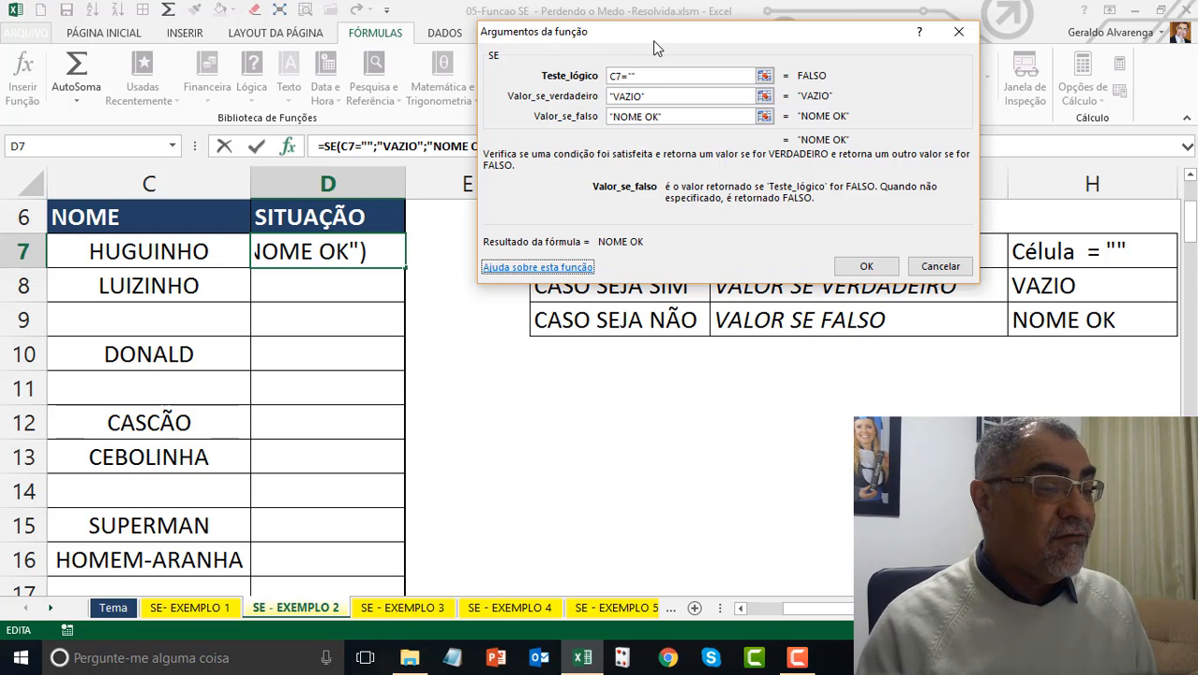
left_click_drag(652, 41, 560, 81)
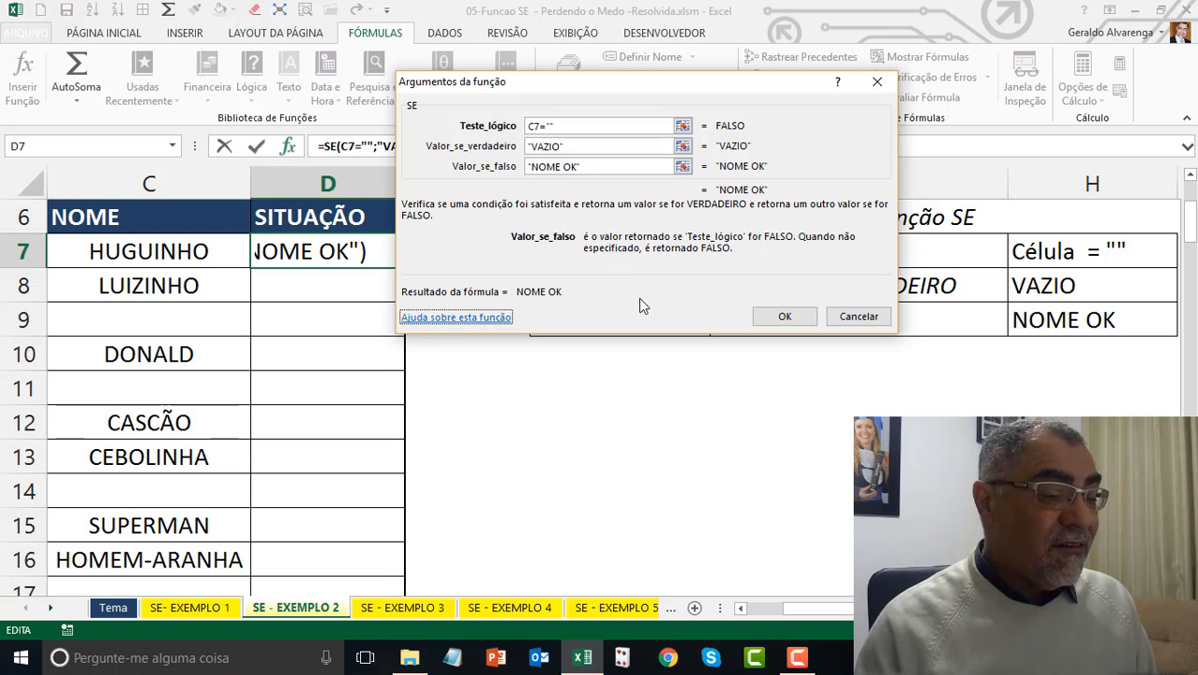
left_click(784, 317)
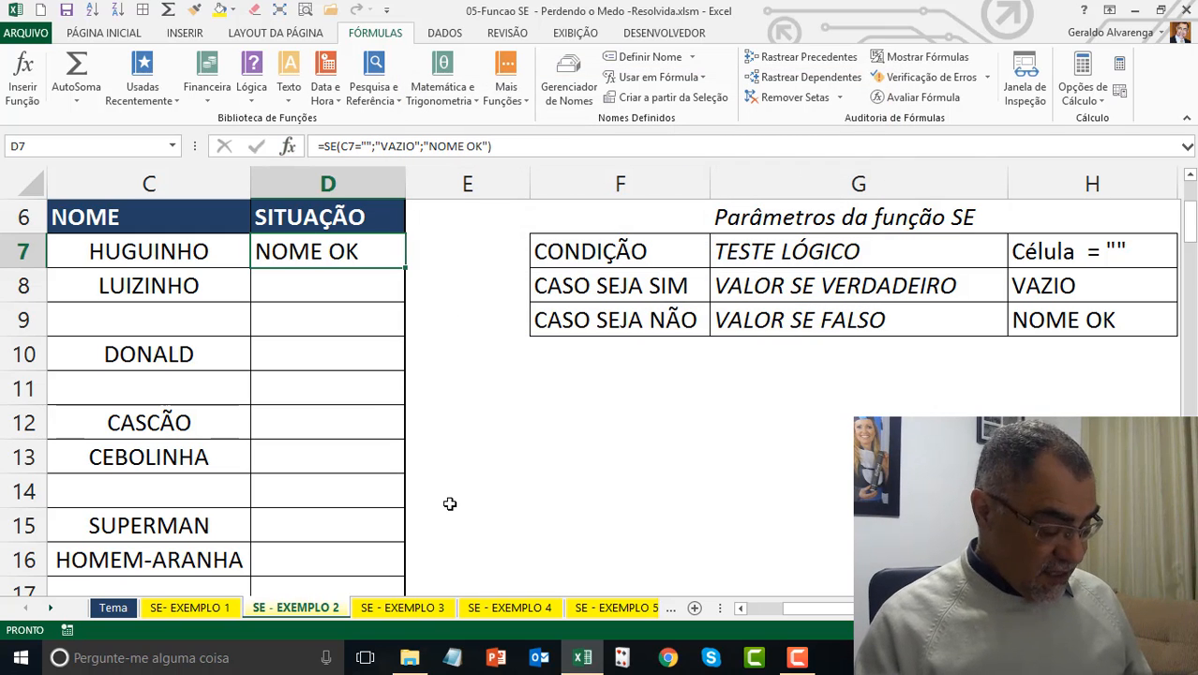
- Review the D7 formula, fill it down the SITUAÇÃO column to row 18, and check the copy in D9 against its name cell
key("F2")
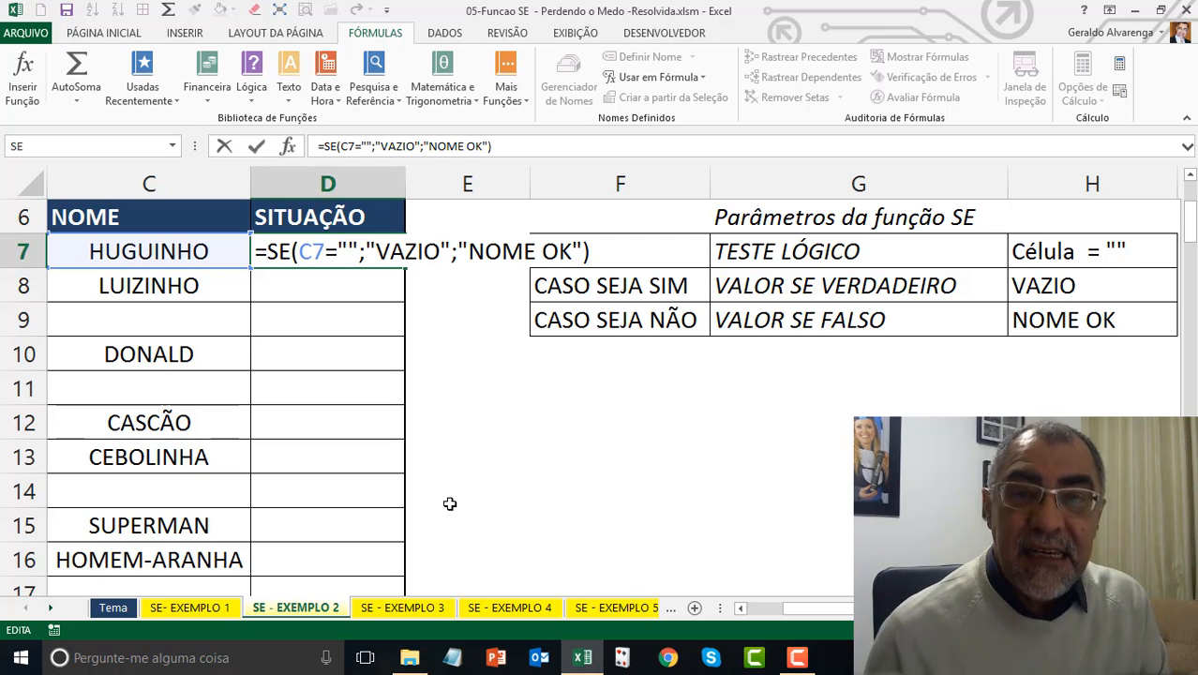
key("Return")
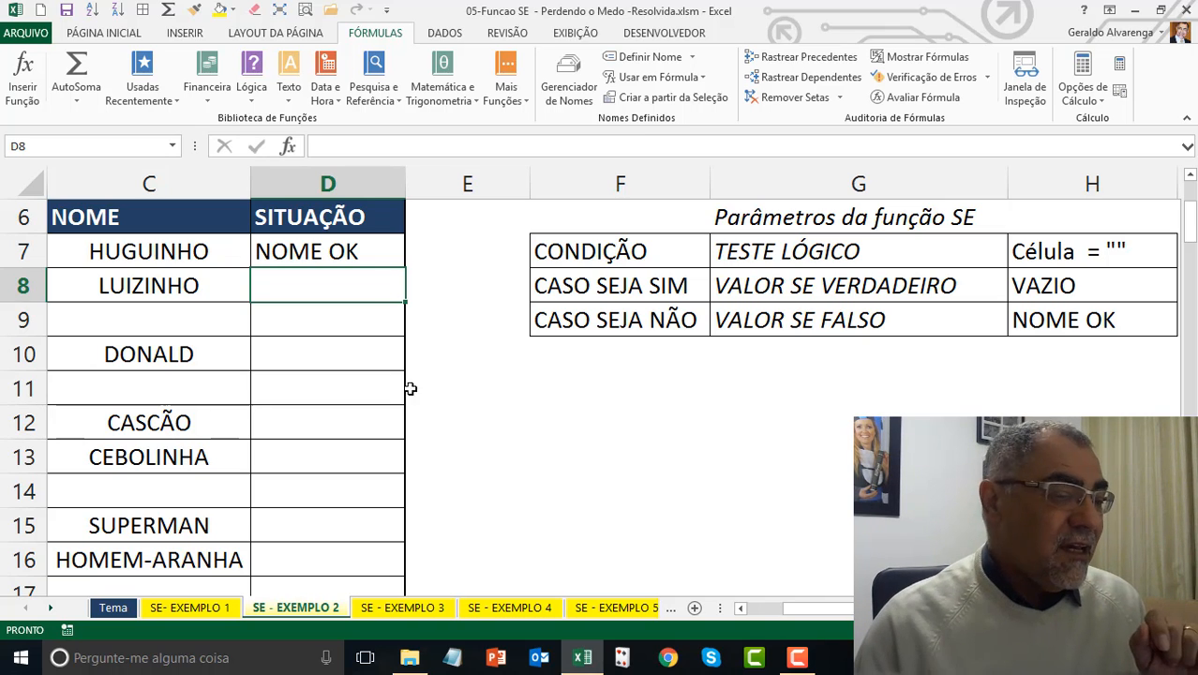
left_click(385, 260)
left_click_drag(403, 269, 400, 531)
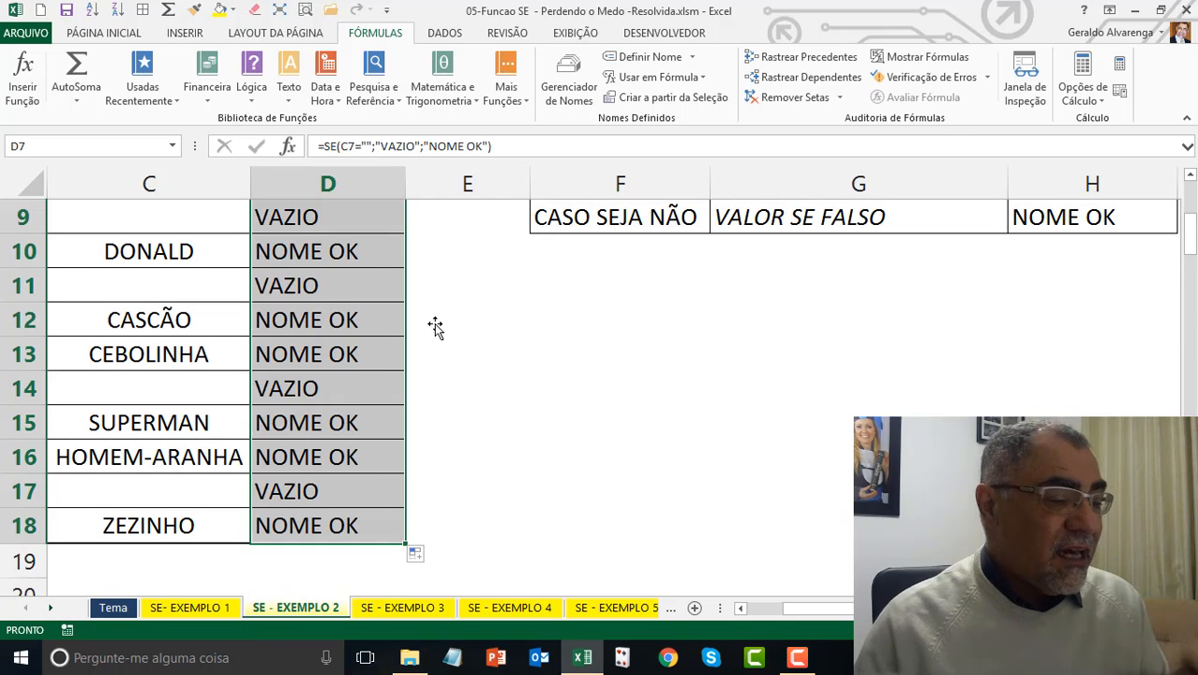
scroll(1192, 214, "up", 3)
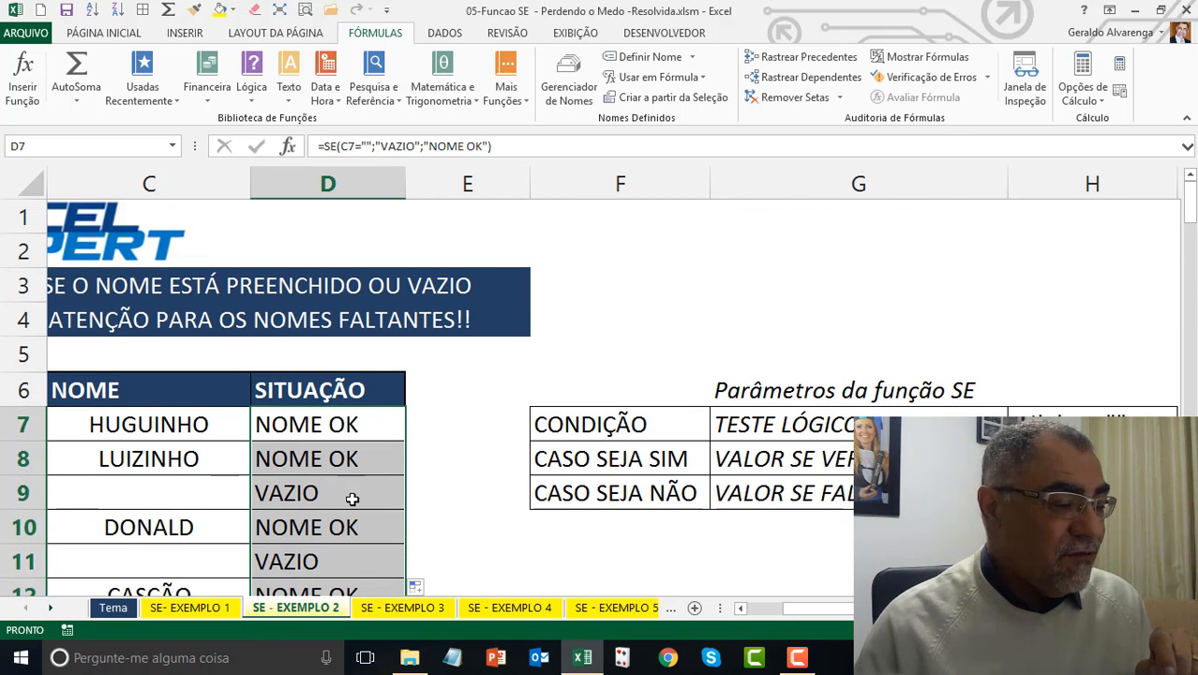
left_click(347, 493)
left_click(170, 486)
left_click(281, 489)
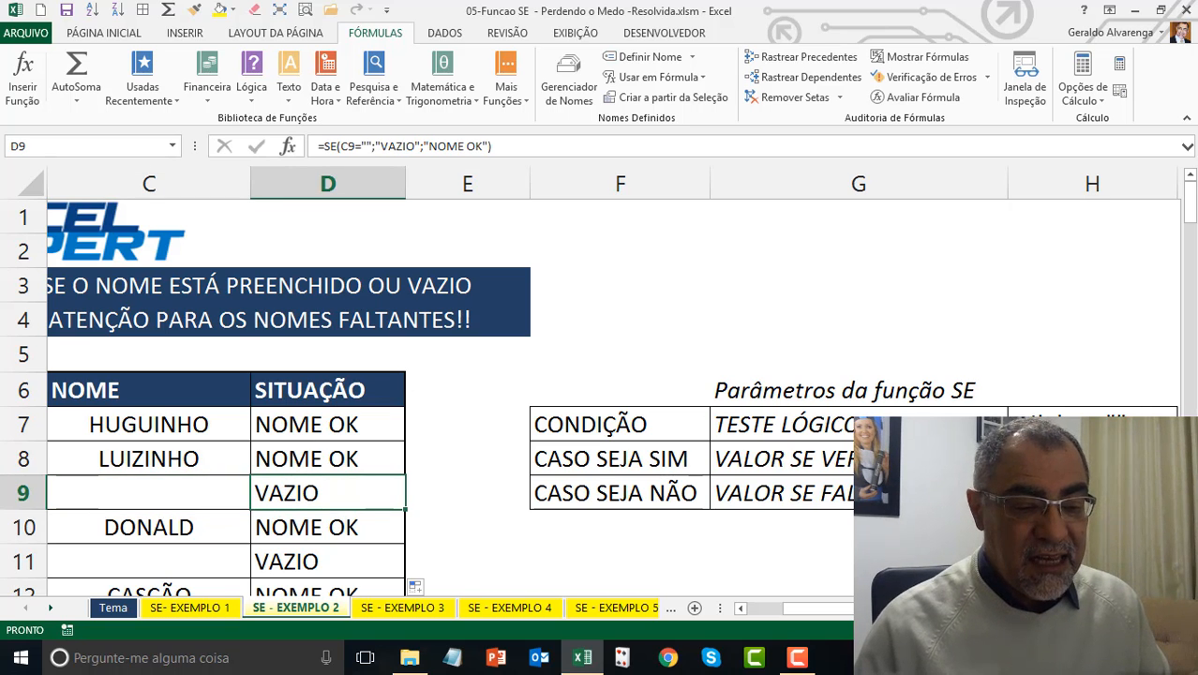
scroll(357, 287, "down", 2)
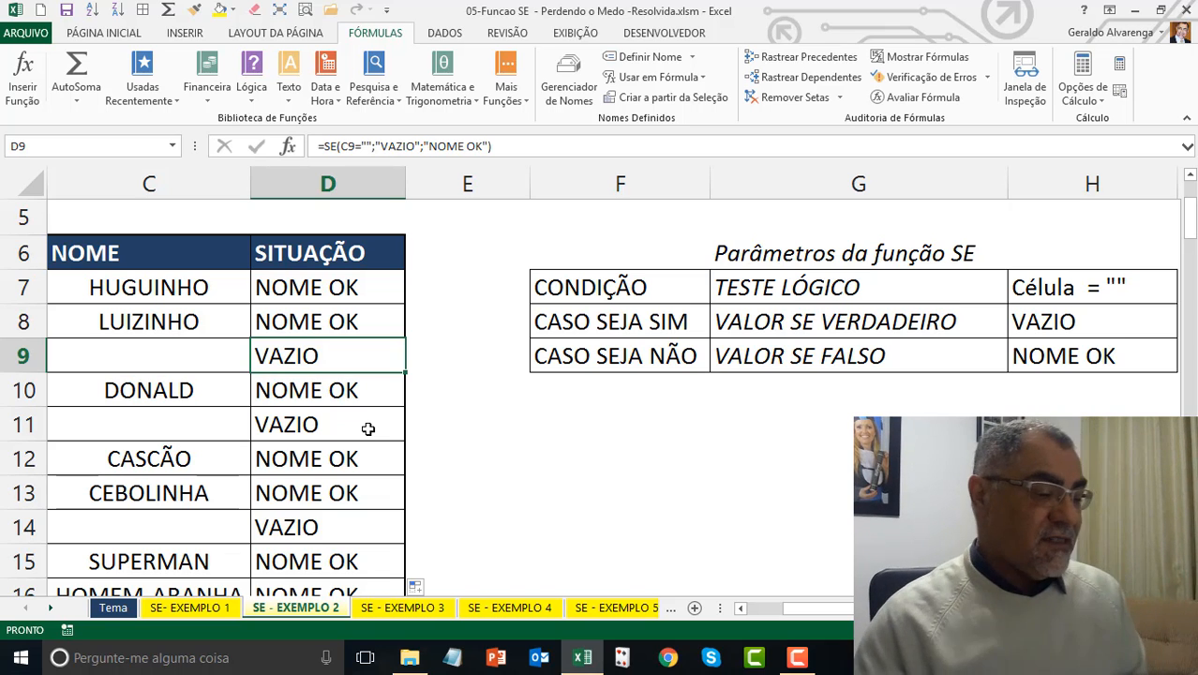
- Switch to the SE - EXEMPLO 3 sheet and zoom to the range B4:H11, showing the discount exercise and the SE parameters
left_click(428, 609)
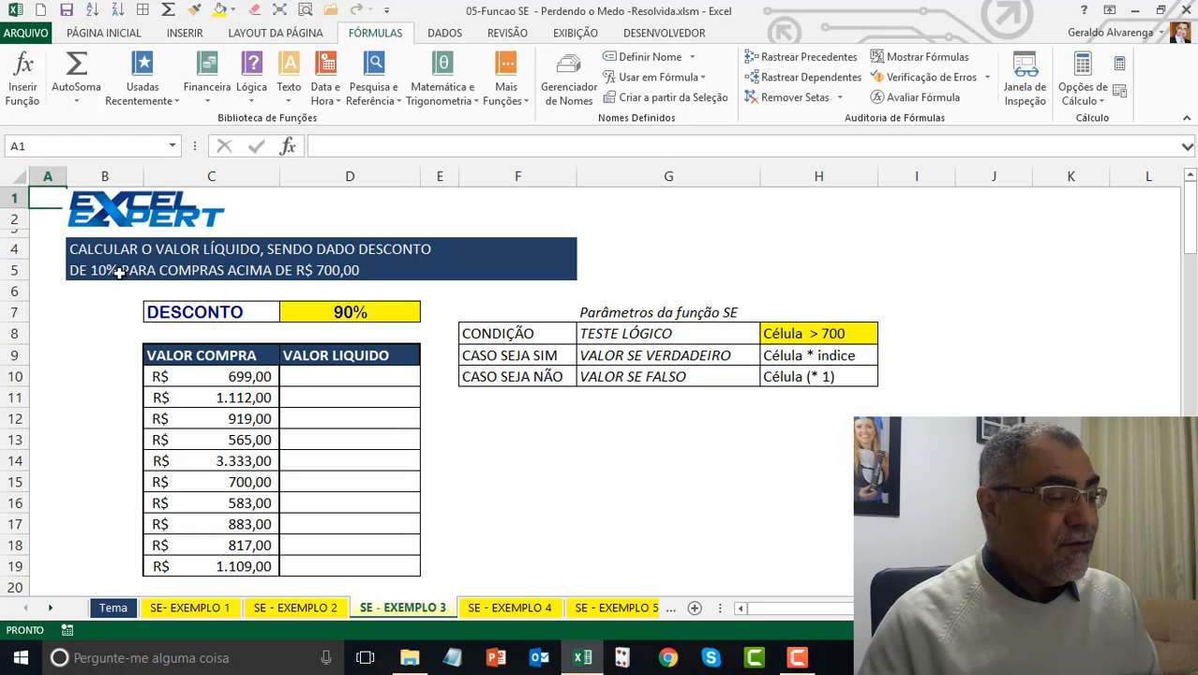
left_click_drag(91, 250, 806, 397)
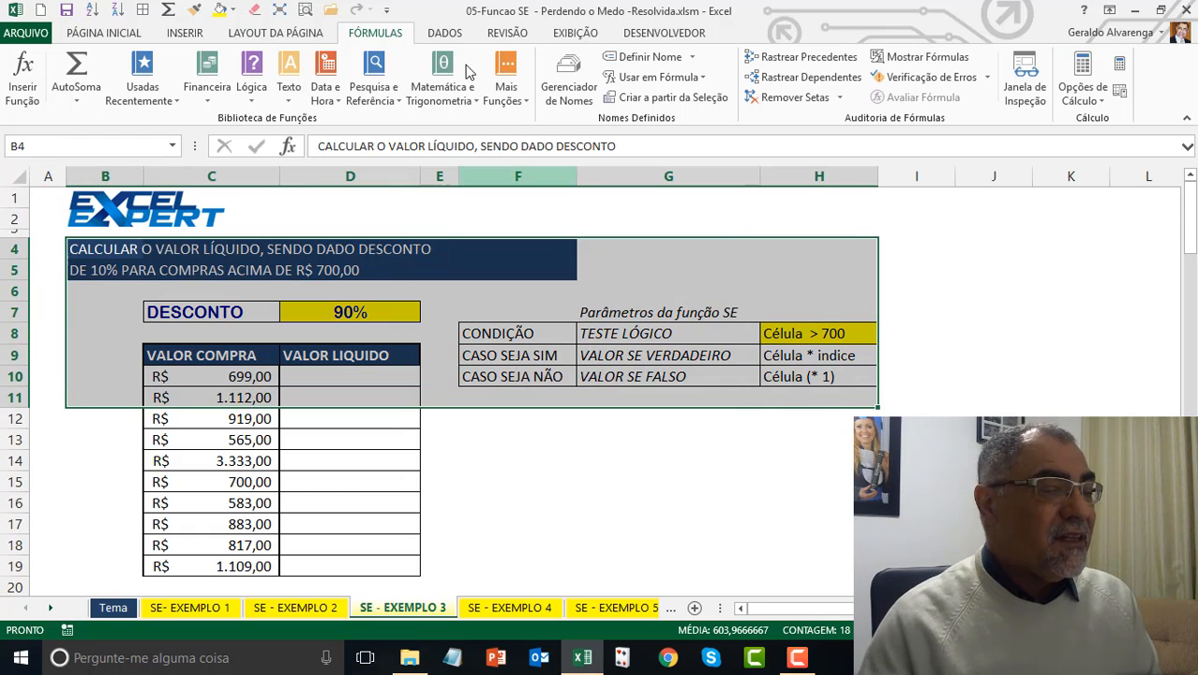
left_click(307, 9)
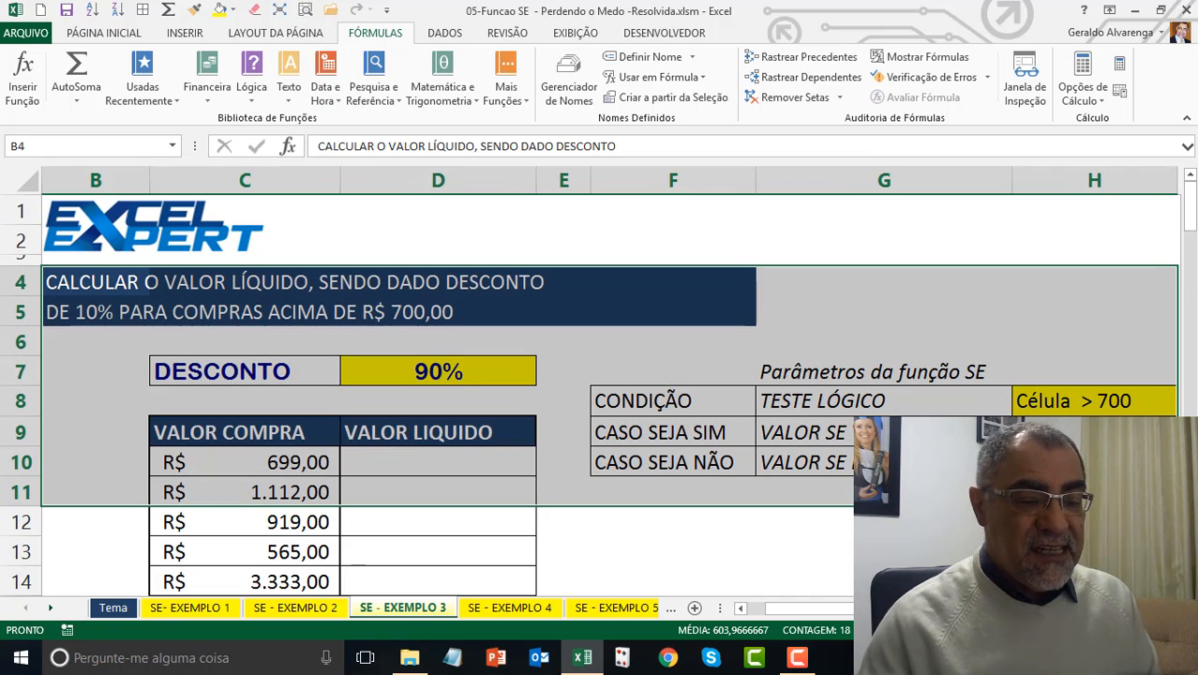
scroll(422, 310, "down", 1)
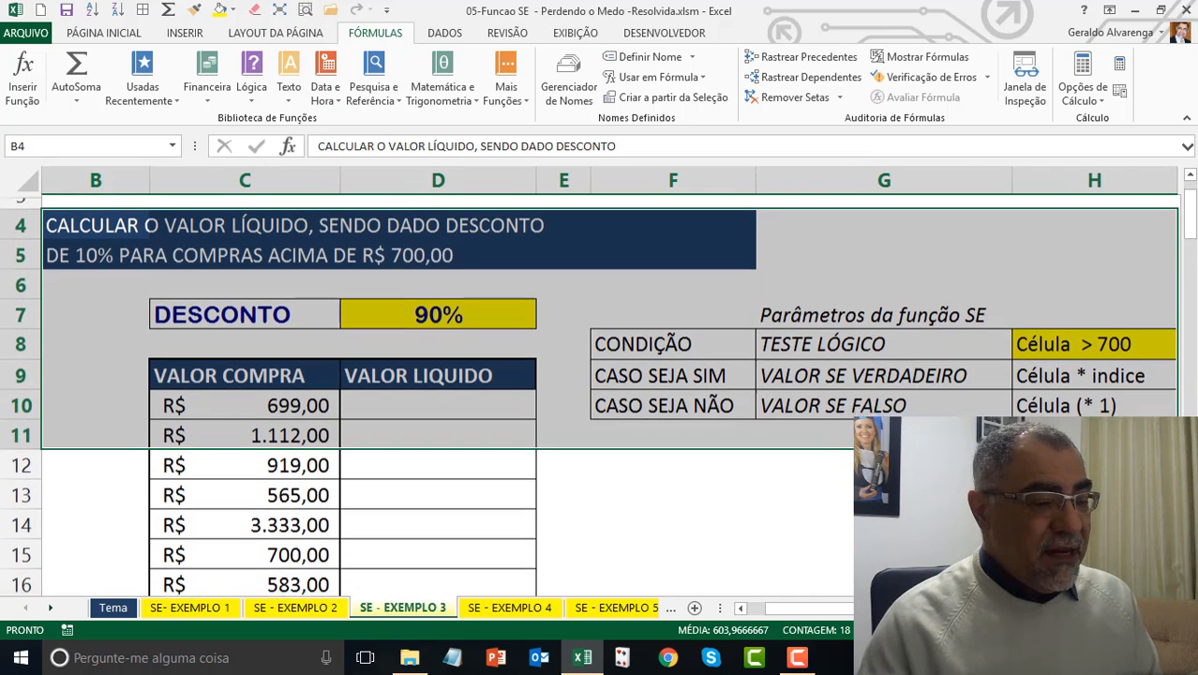
- Review the purchase values and the discount cell, and start an SE function in D10 with the logical test C10>700
left_click(406, 392)
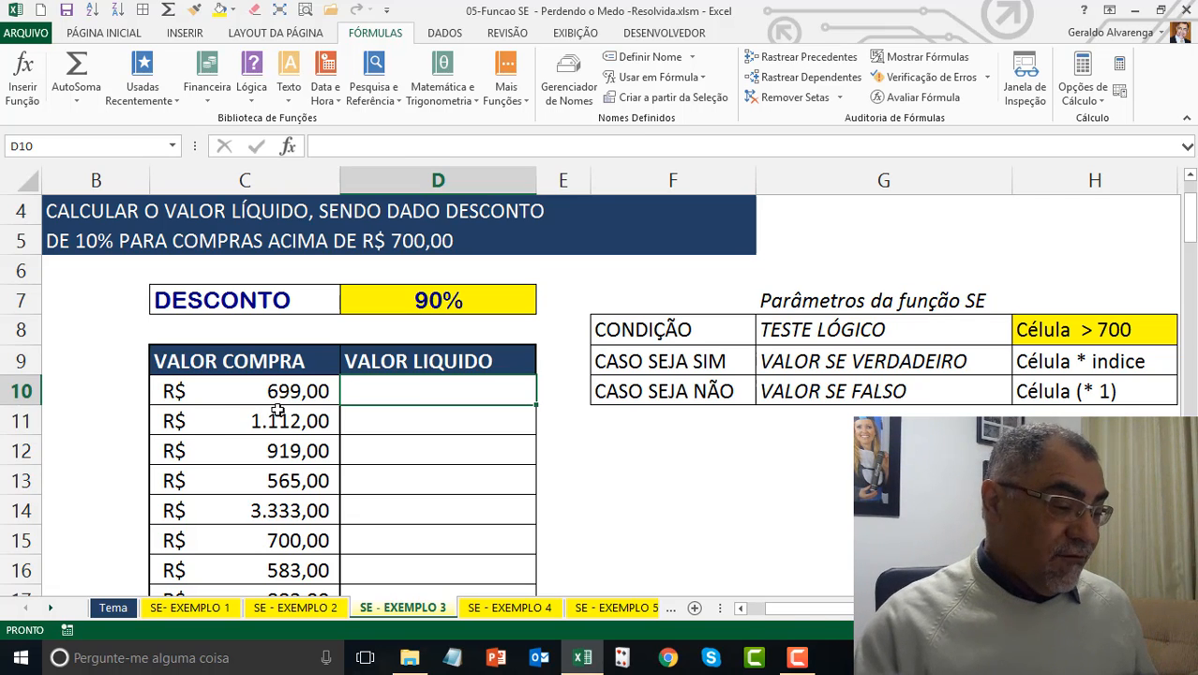
left_click_drag(278, 399, 285, 508)
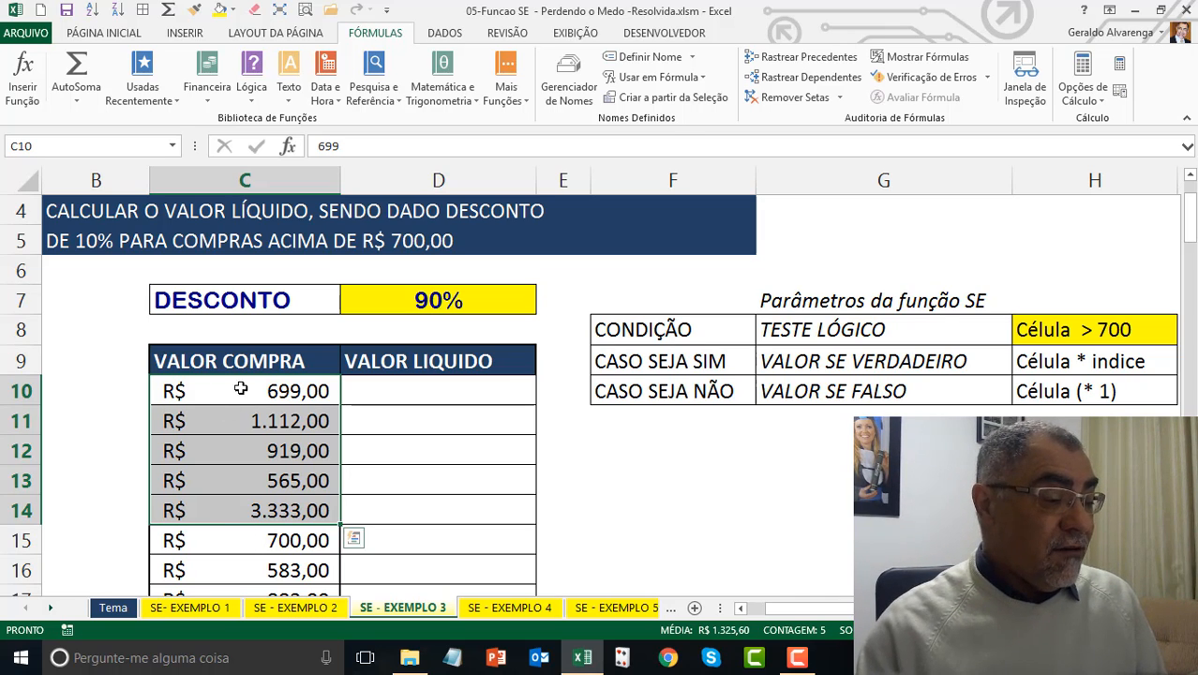
left_click(356, 383)
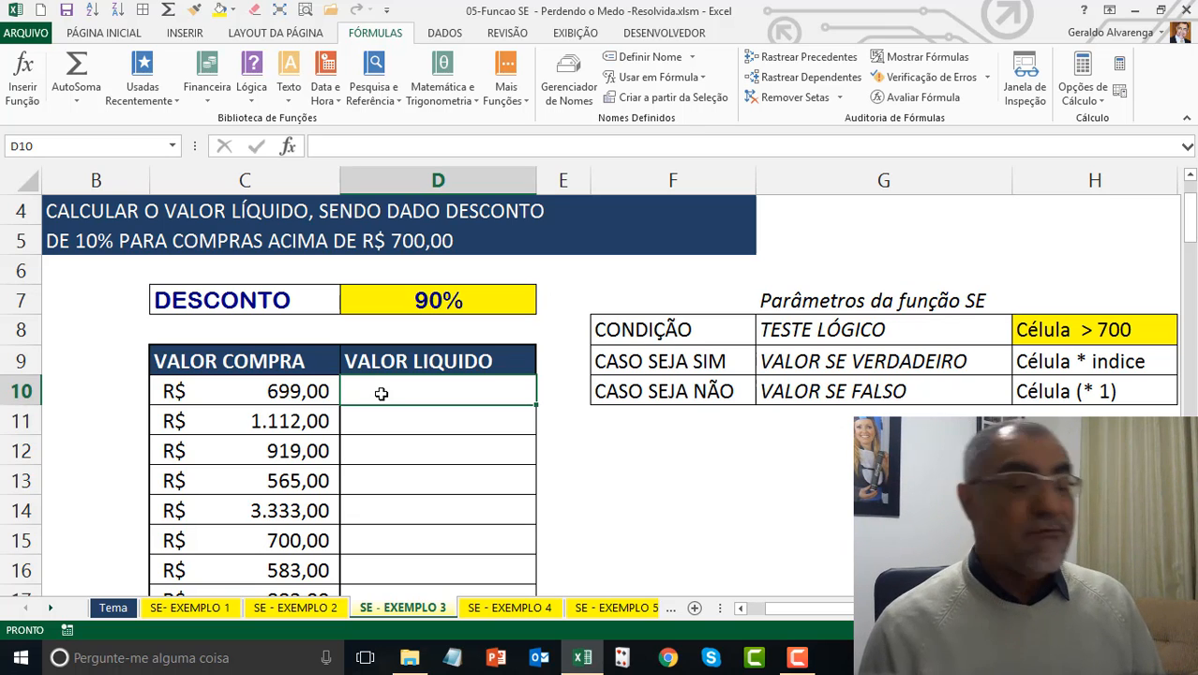
left_click(405, 300)
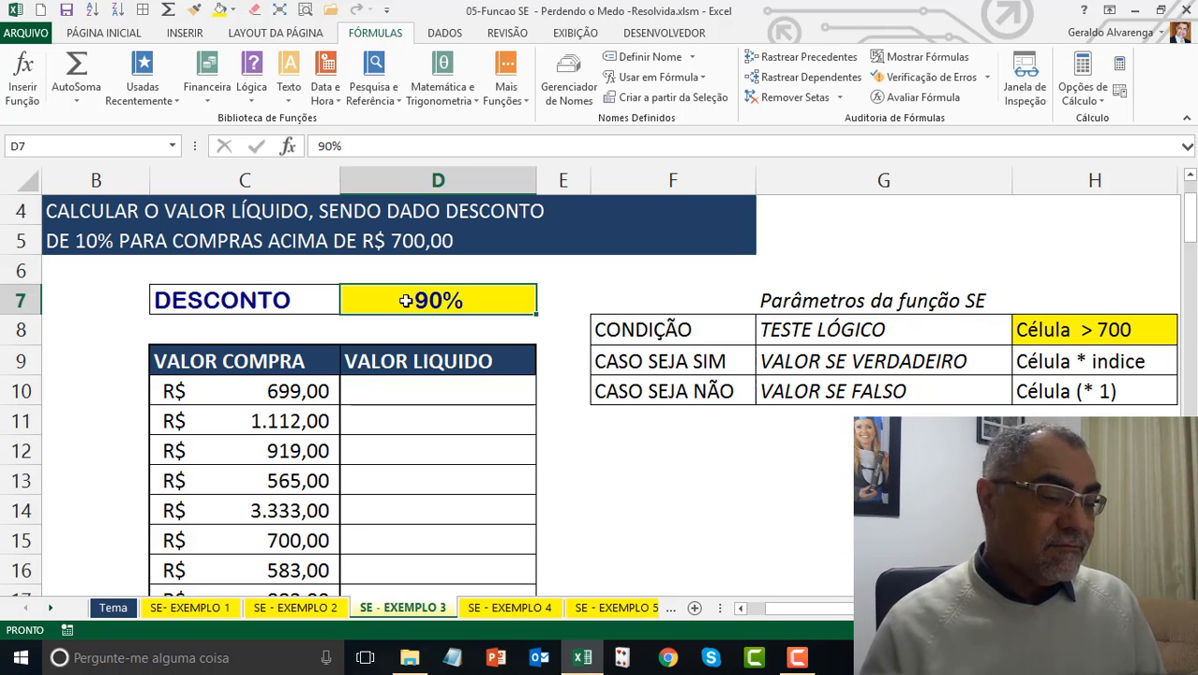
left_click(452, 388)
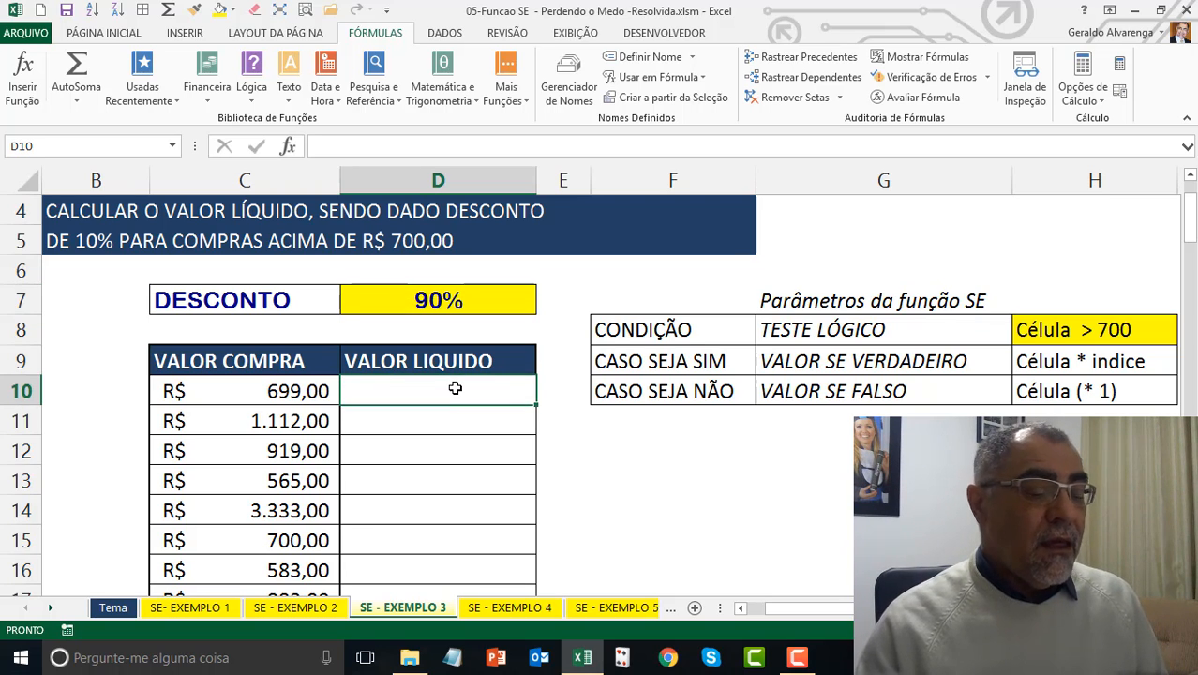
left_click(265, 62)
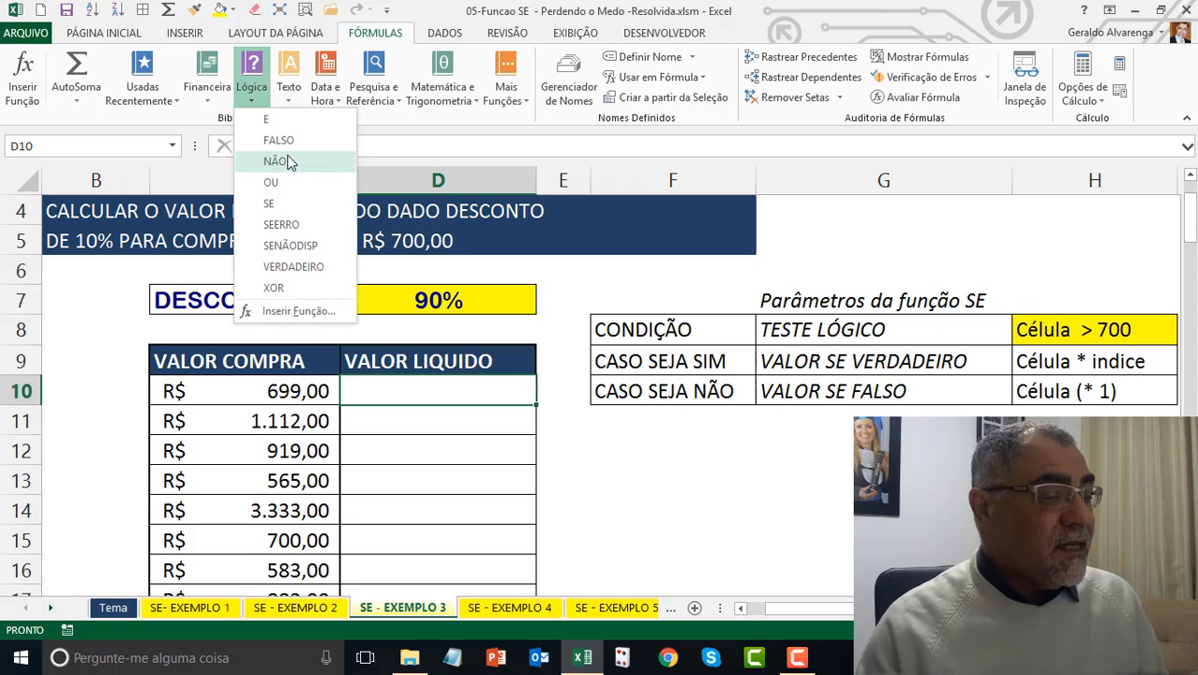
left_click(298, 200)
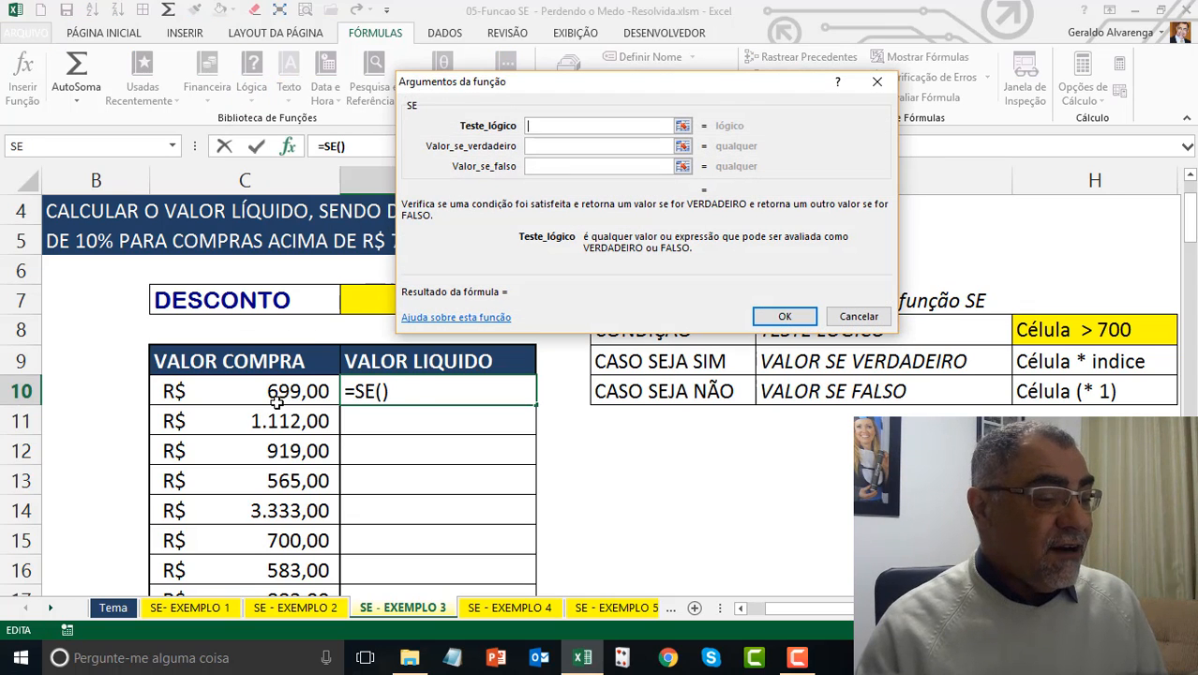
left_click(286, 391)
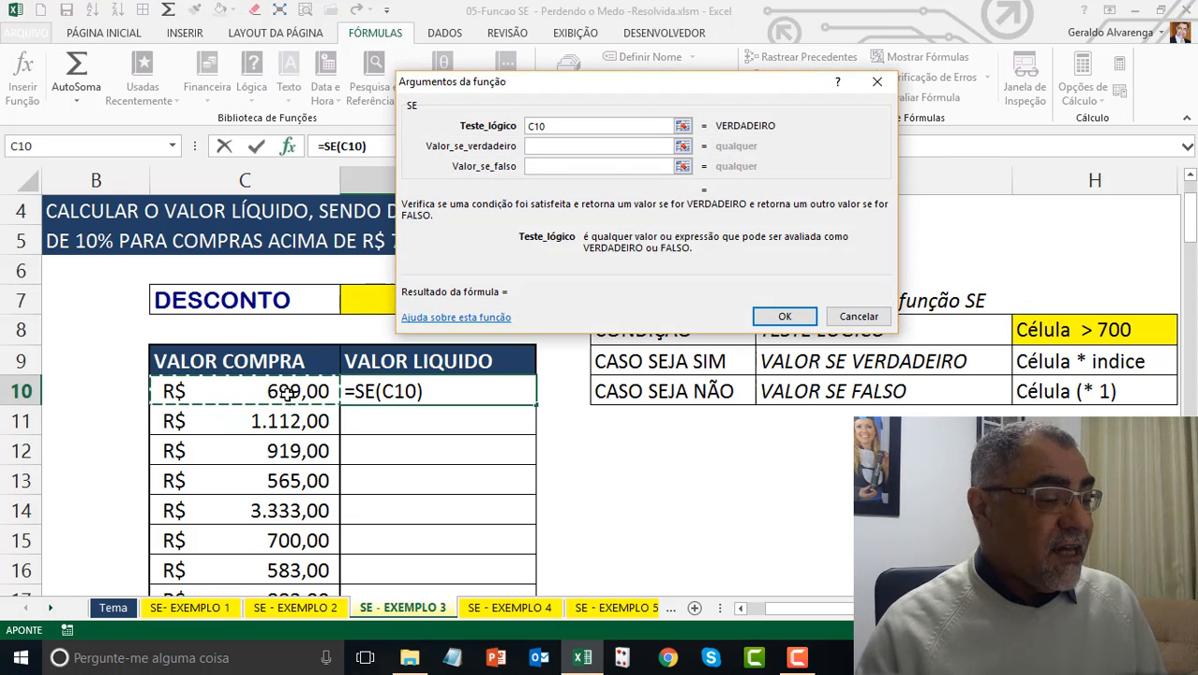
left_click(645, 125)
type(">700")
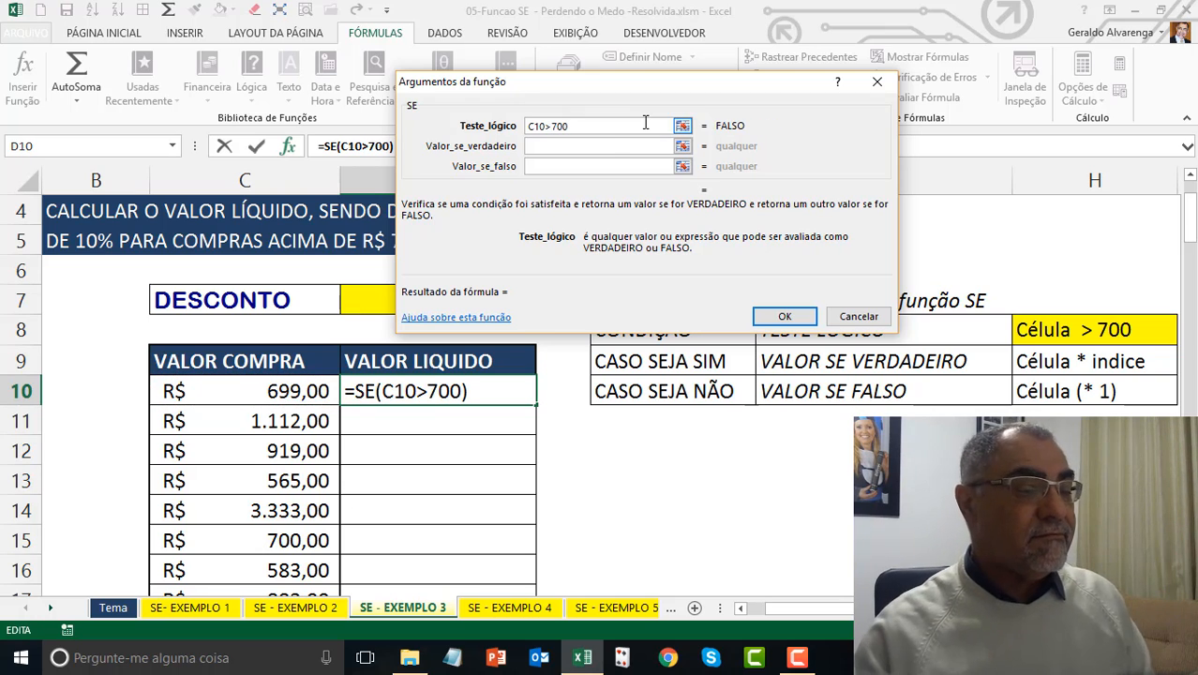
- Set the value-if-true argument of the SE function to C10*D7, the purchase value times the discount index
left_click(589, 146)
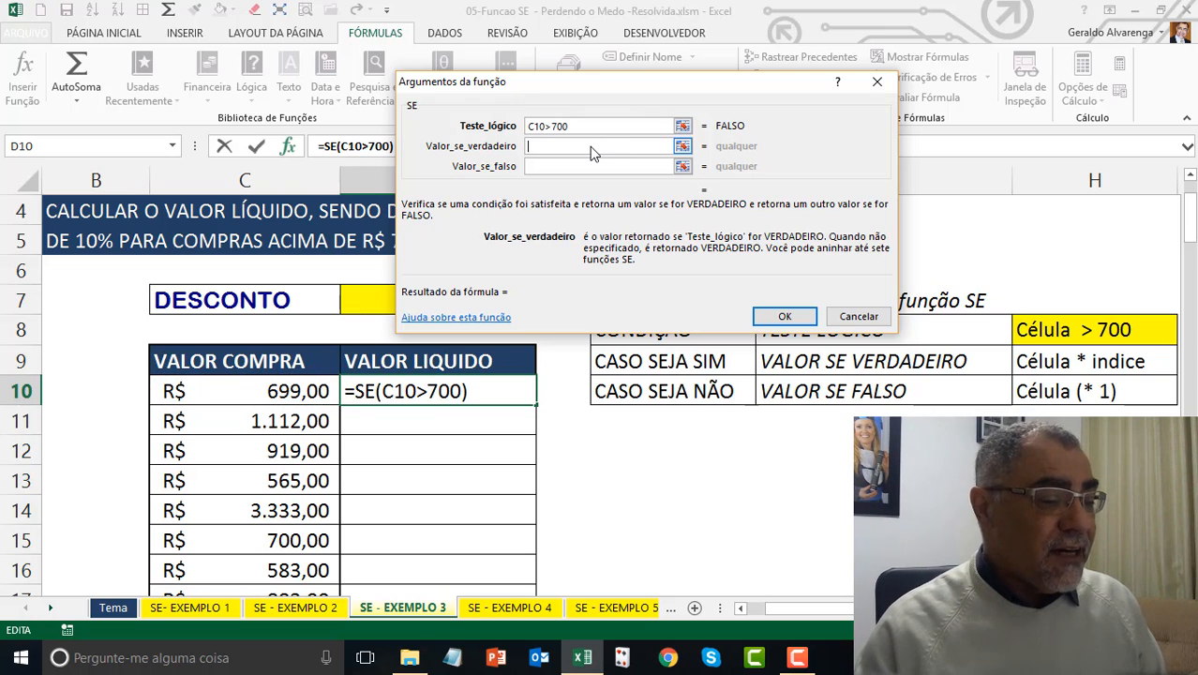
left_click(287, 391)
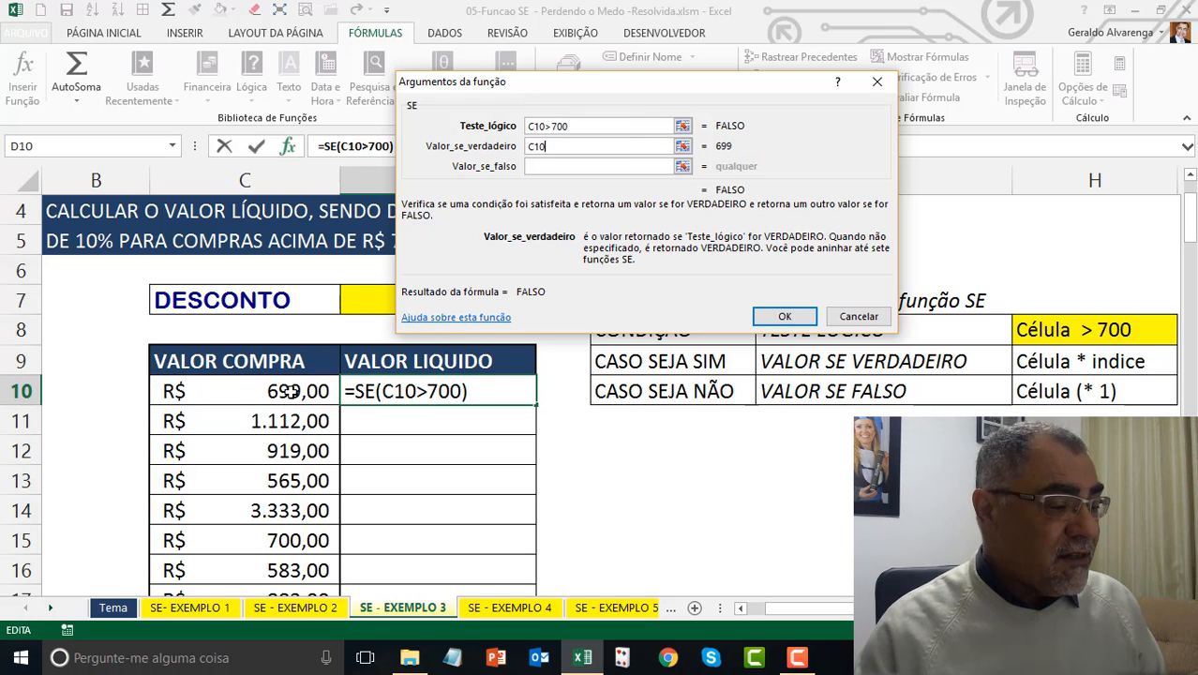
type("*")
left_click_drag(497, 82, 325, 335)
left_click(380, 302)
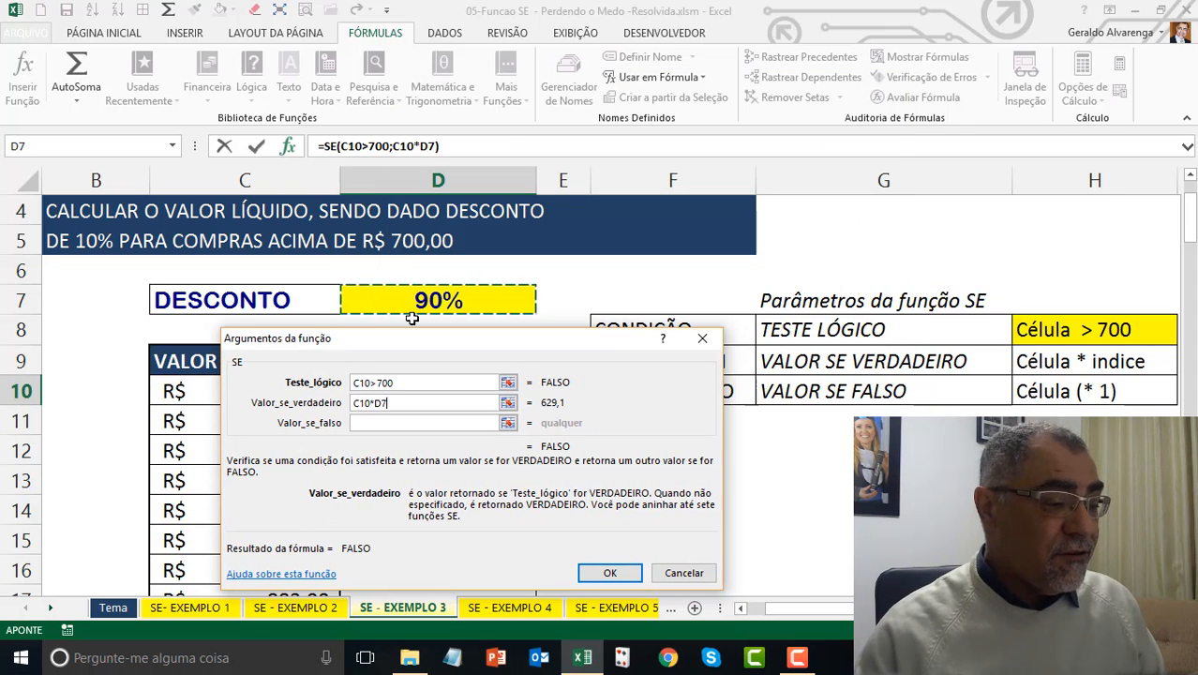
left_click_drag(468, 337, 638, 171)
left_click_drag(661, 119, 712, 44)
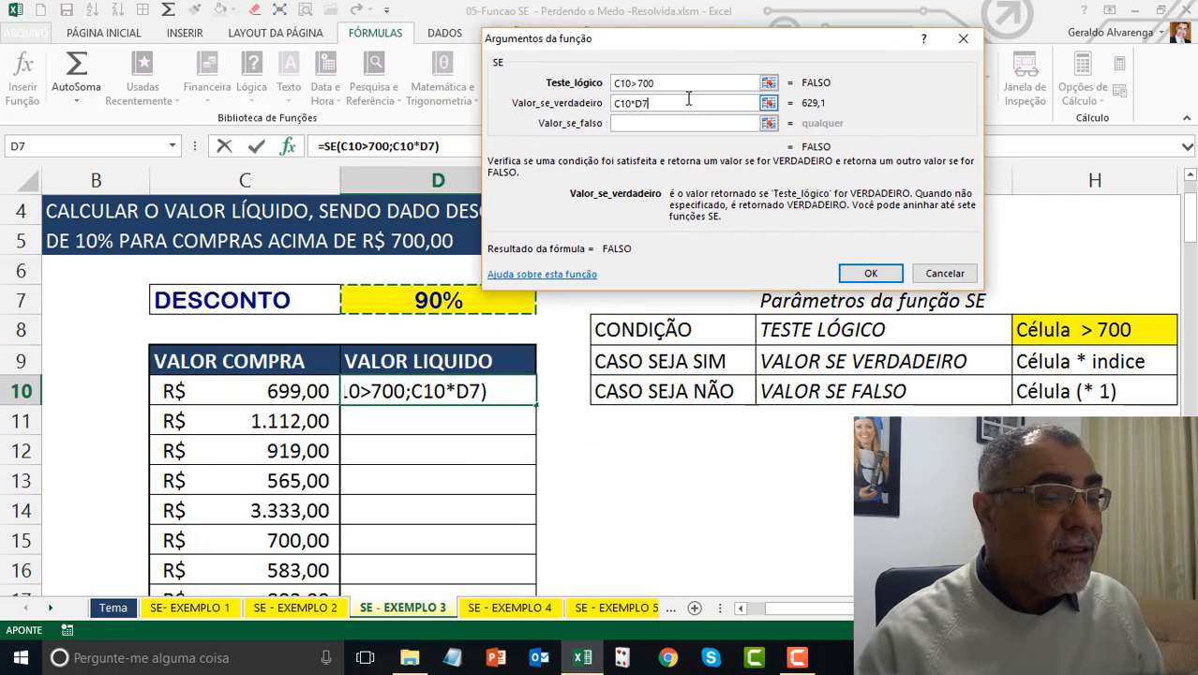
left_click_drag(690, 105, 575, 104)
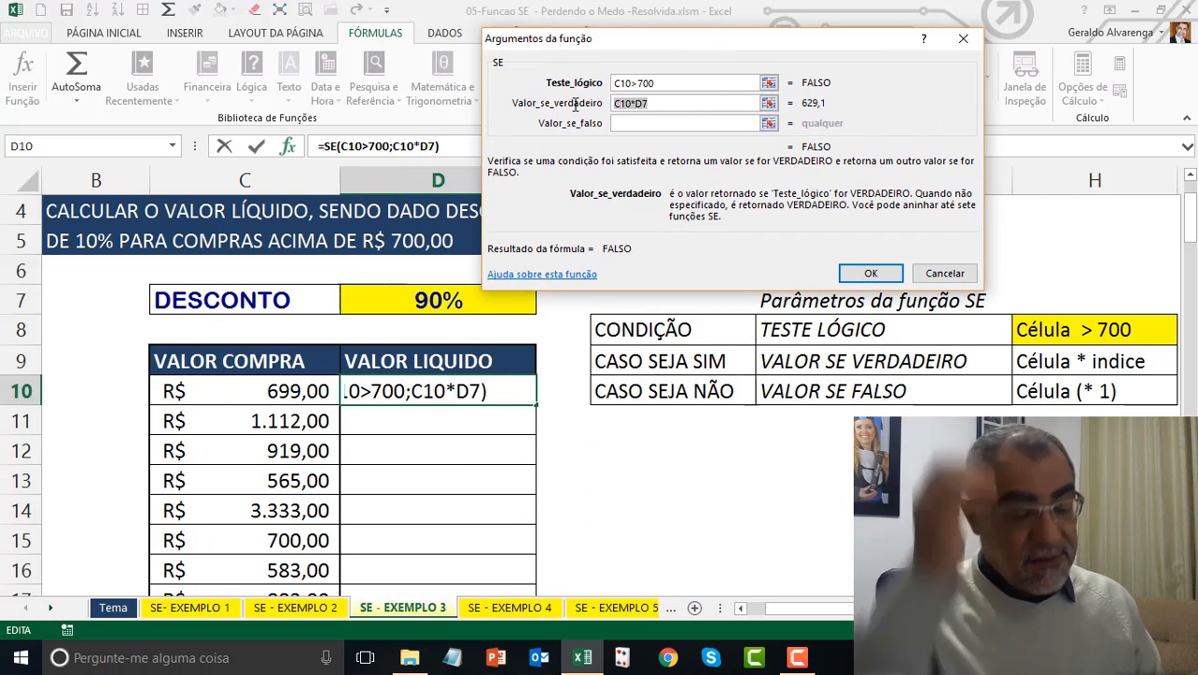
- Set the value-if-false argument to C10 and finish the SE formula in D10
left_click(638, 125)
left_click(290, 398)
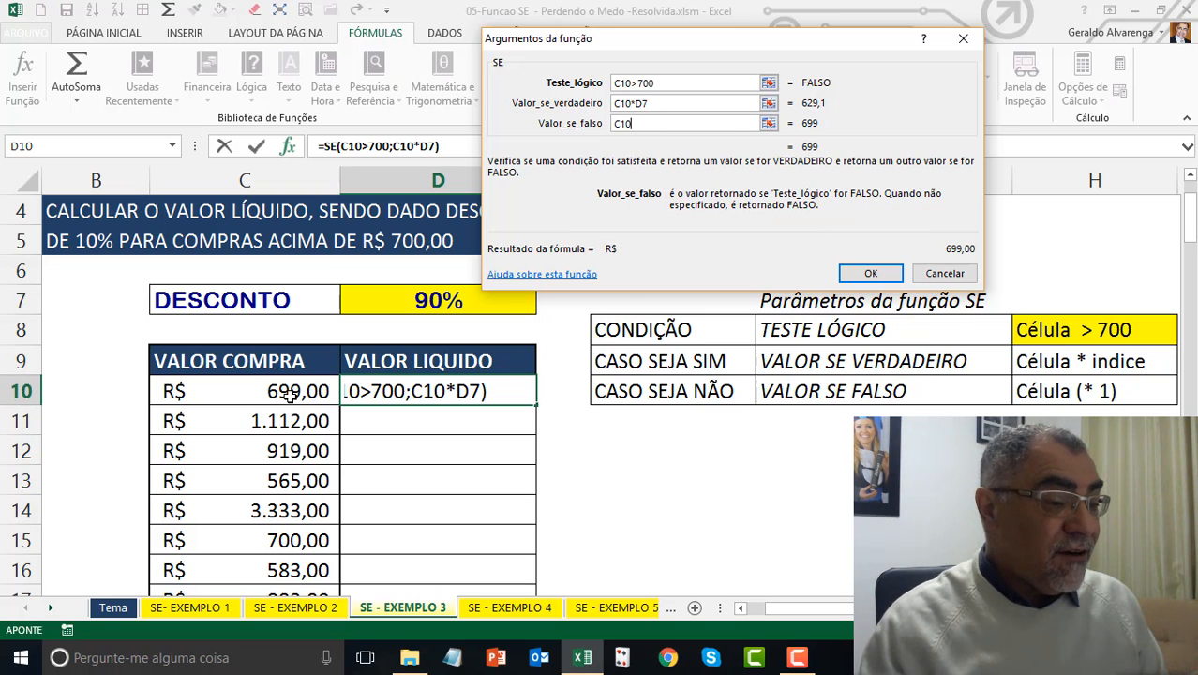
type("*1")
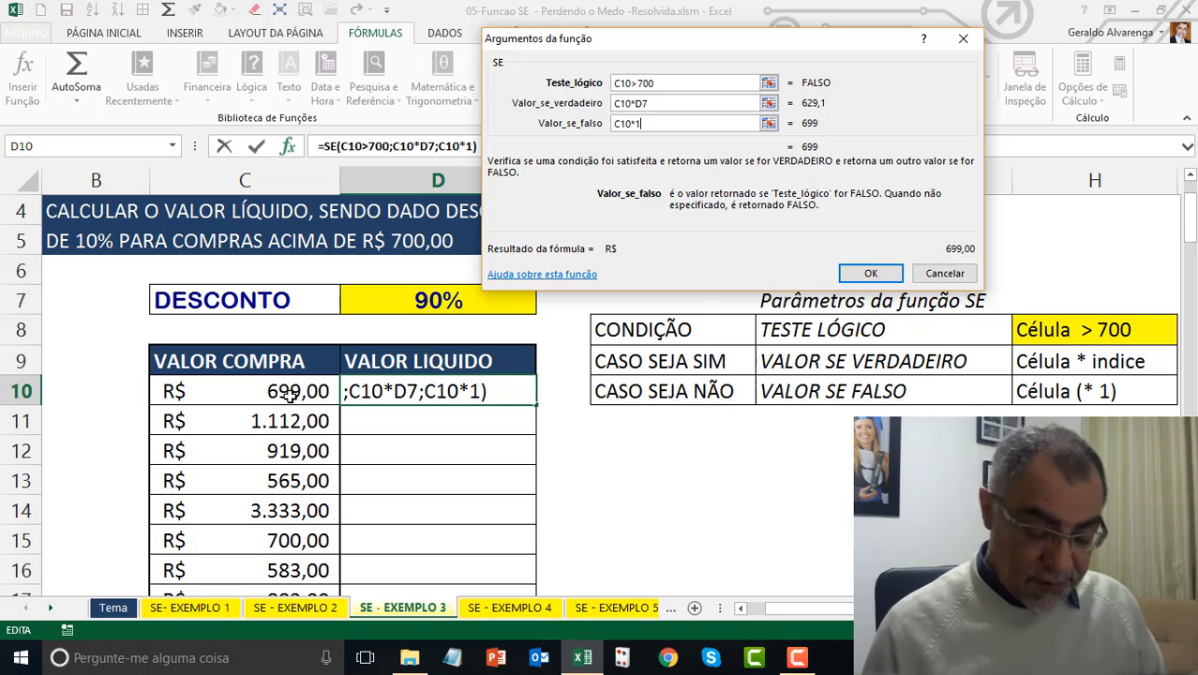
key("BackSpace")
key("BackSpace")
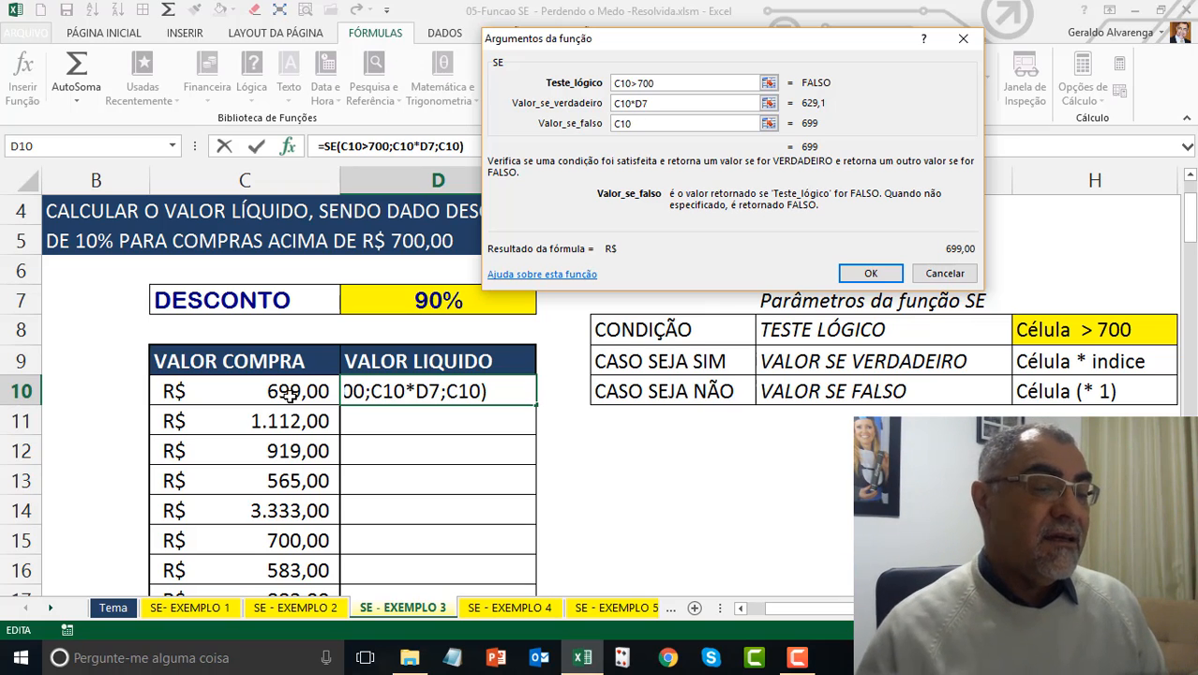
left_click(870, 273)
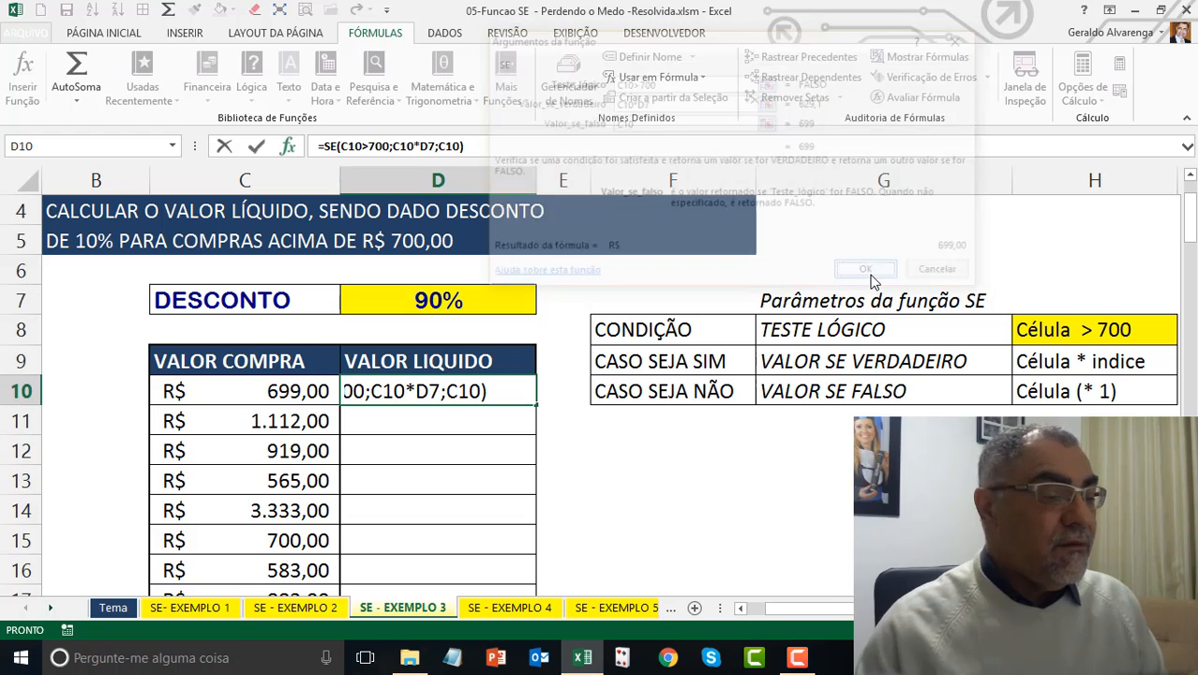
- Compare D10 with its purchase value in C10, and copy the D10 formula down to D11
left_click(277, 391)
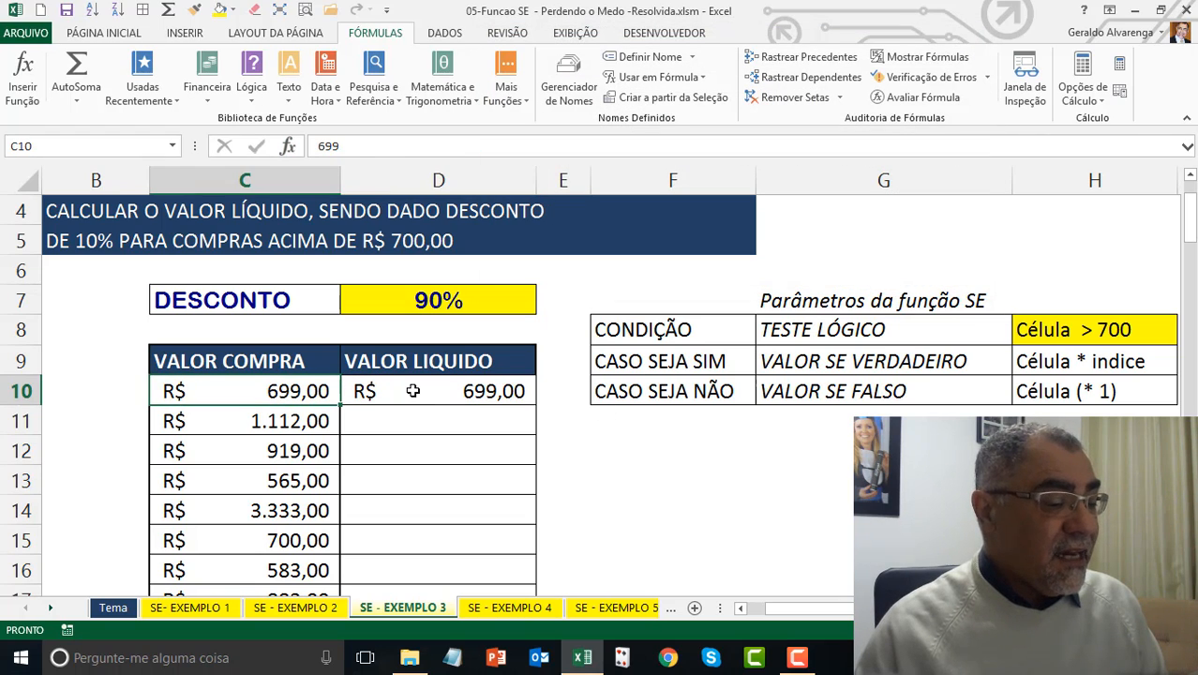
left_click(413, 391)
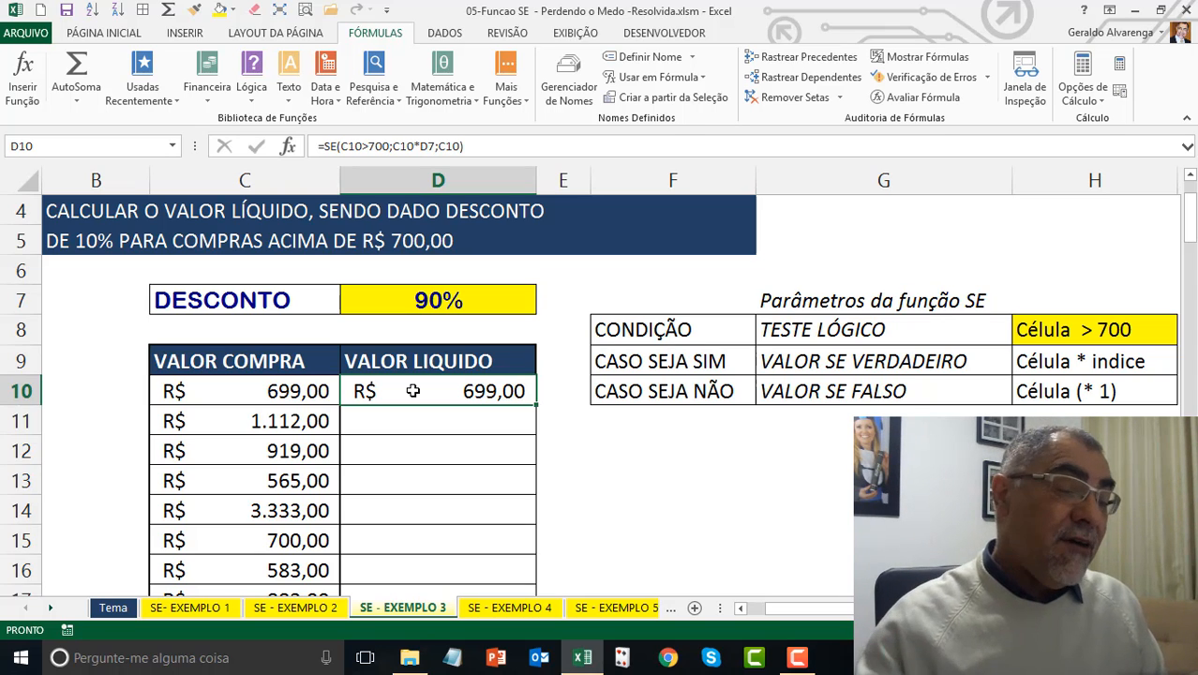
left_click(299, 414)
left_click(393, 416)
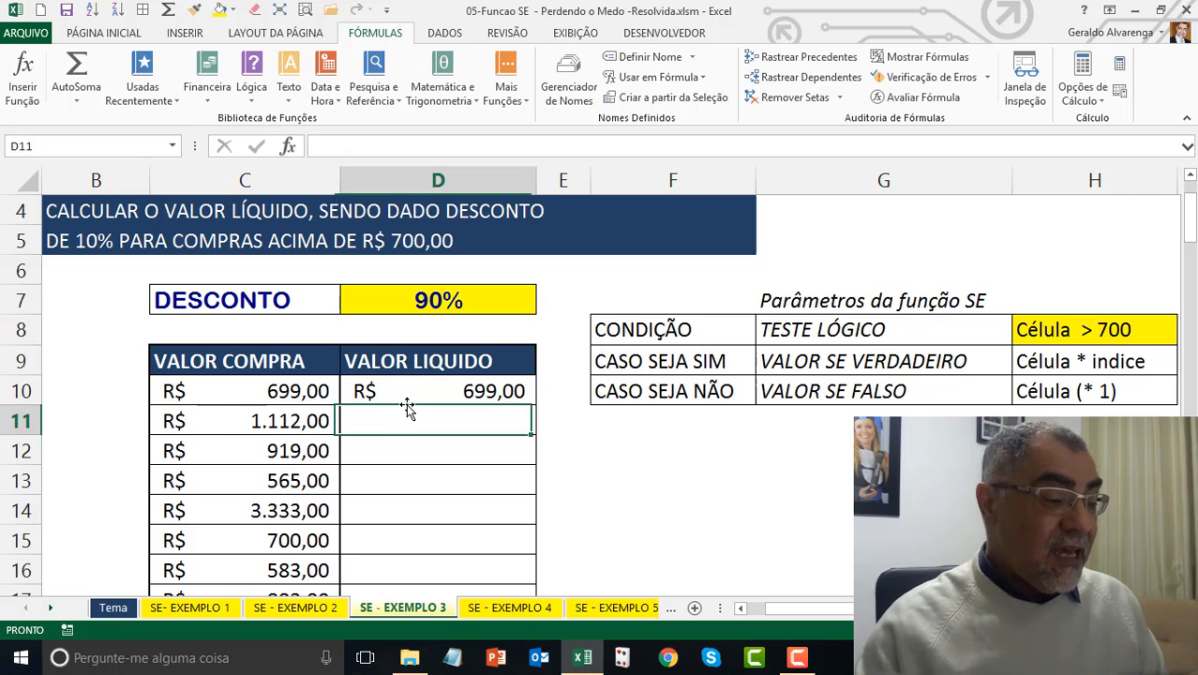
left_click(410, 397)
left_click_drag(539, 405, 540, 426)
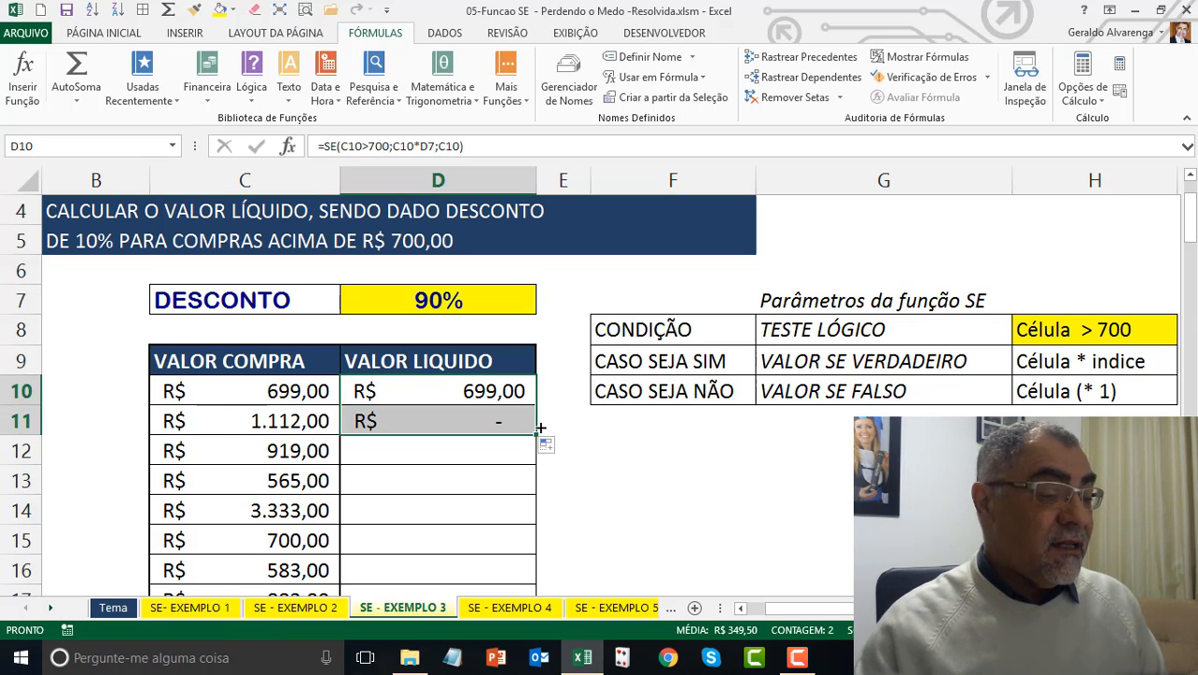
- Edit the D10 formula so that its discount reference D7 becomes the absolute reference $D$7
left_click(485, 391)
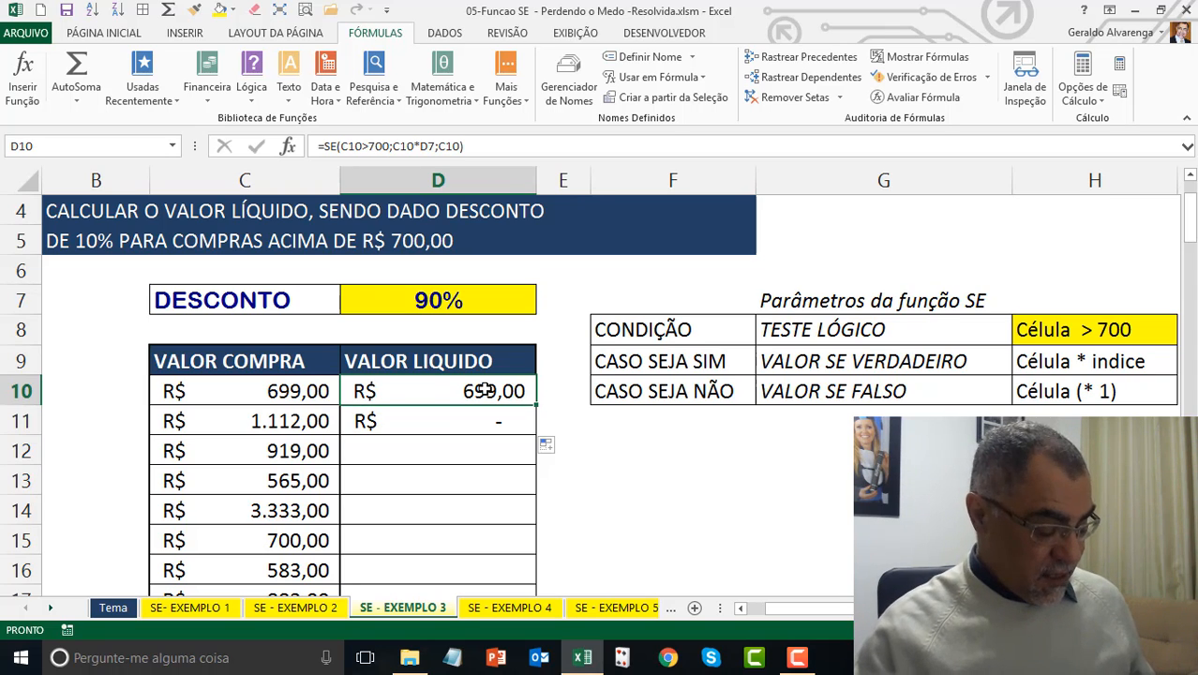
double_click(485, 391)
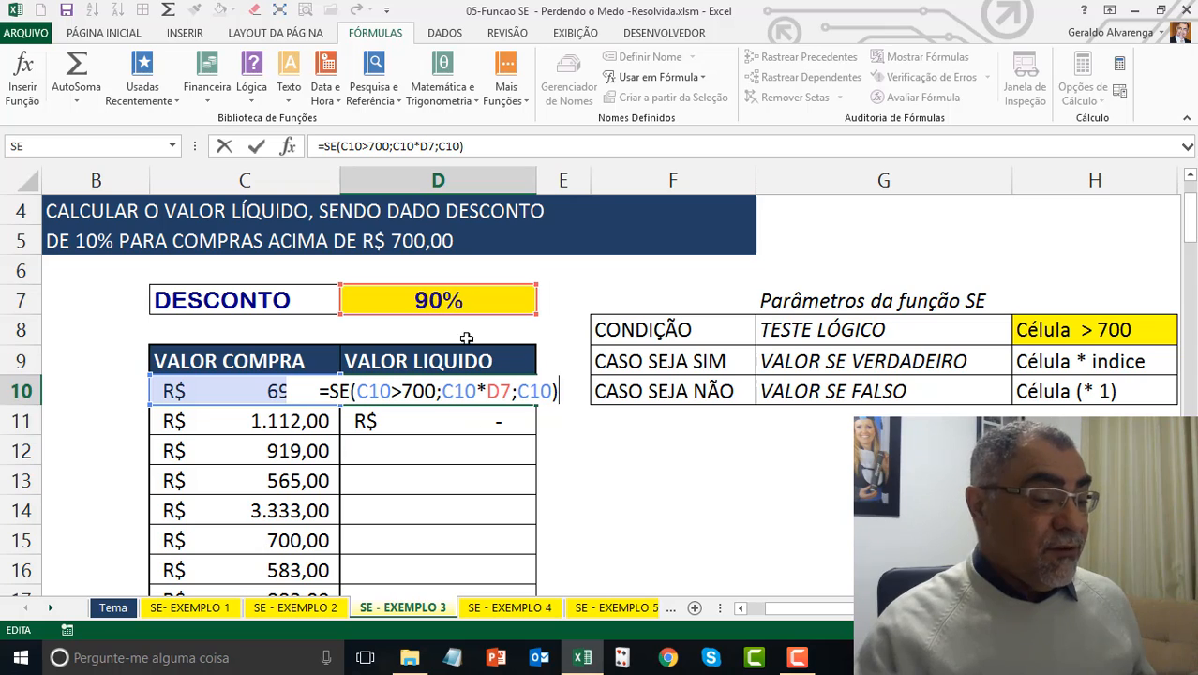
left_click(500, 393)
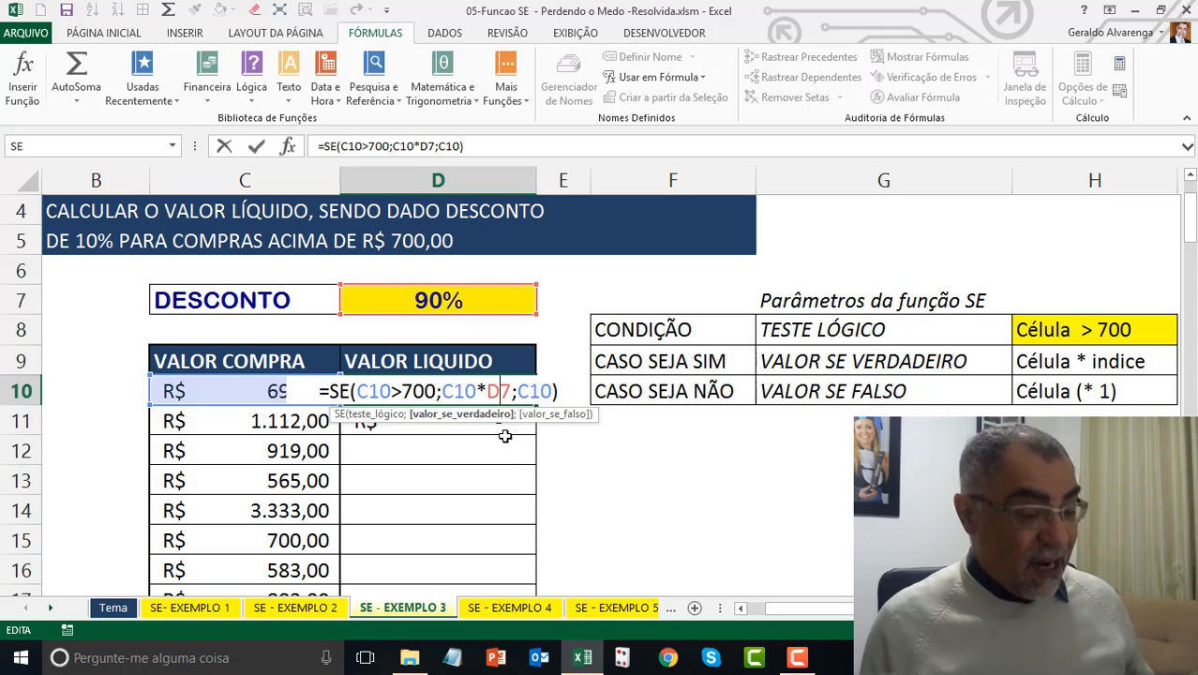
key("F4")
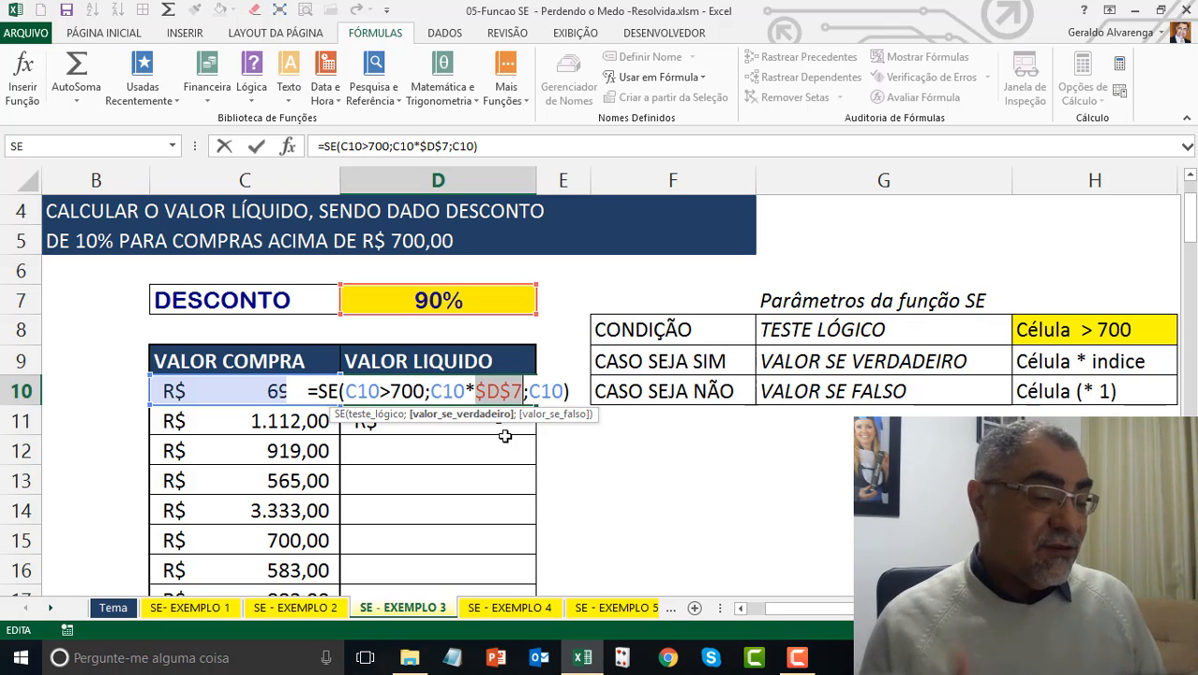
key("Return")
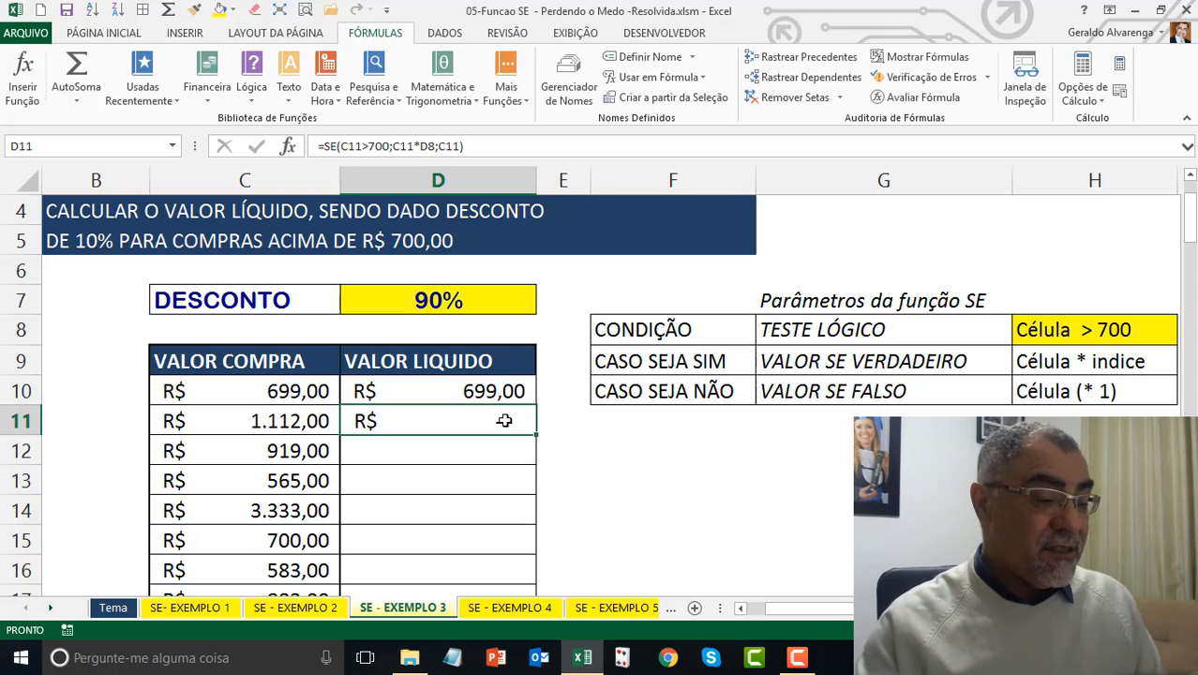
- Copy the formula with the absolute reference from D10 to D11 and inspect the cell references in D11
left_click(504, 388)
left_click_drag(539, 405, 539, 433)
left_click(501, 423)
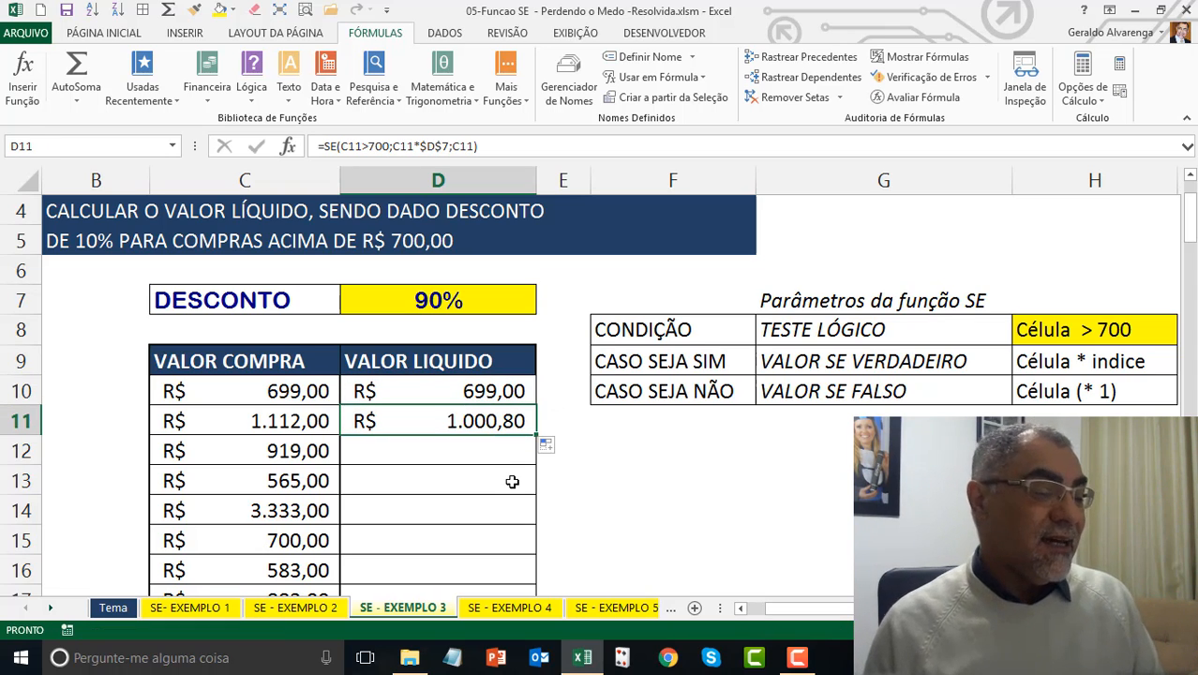
key("F2")
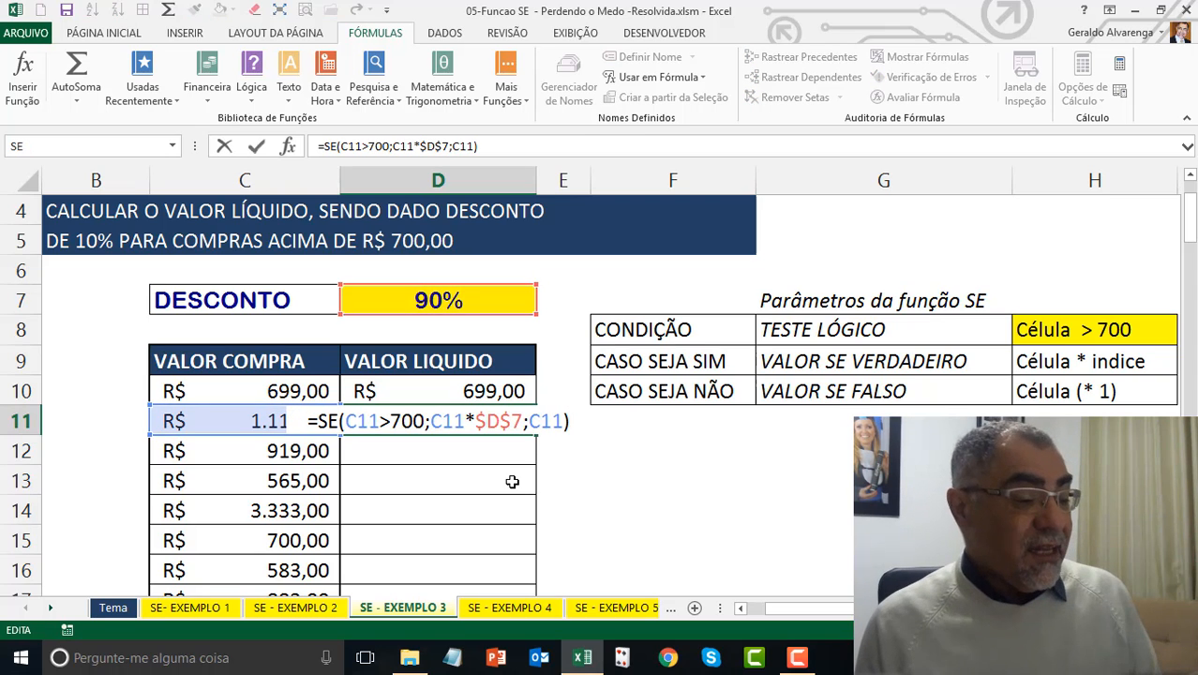
key("Return")
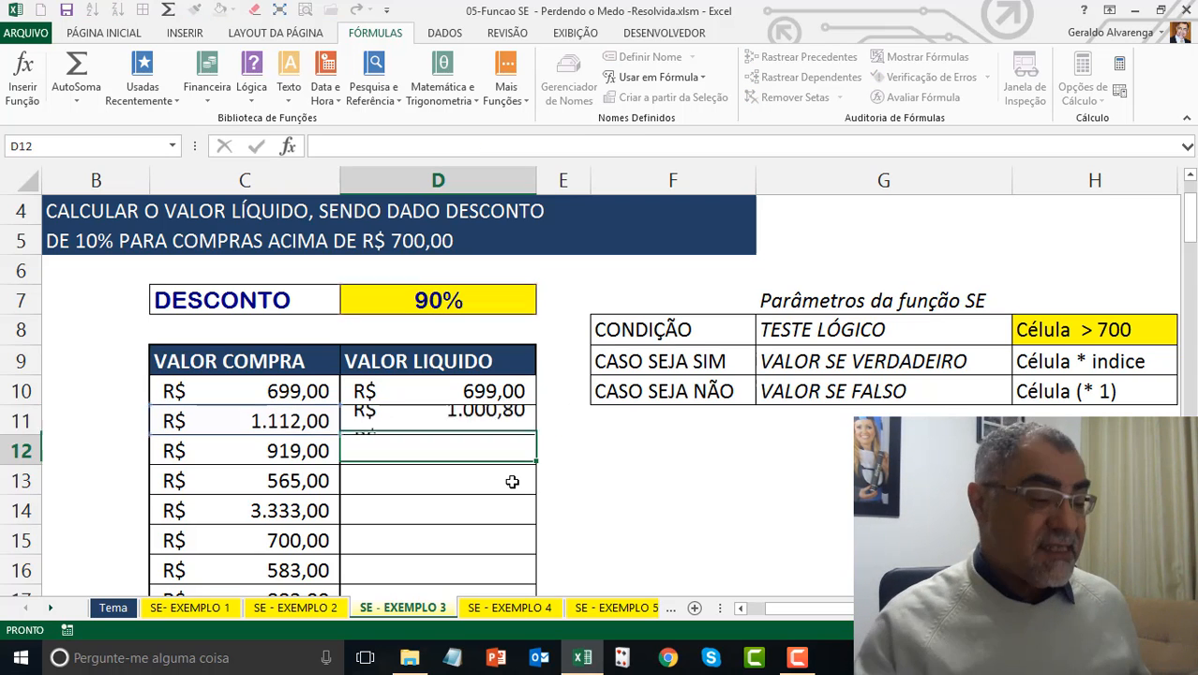
- Fill the D11 formula down the VALOR LIQUIDO column and check the copies in rows 12 to 14 against their purchase values
left_click(506, 423)
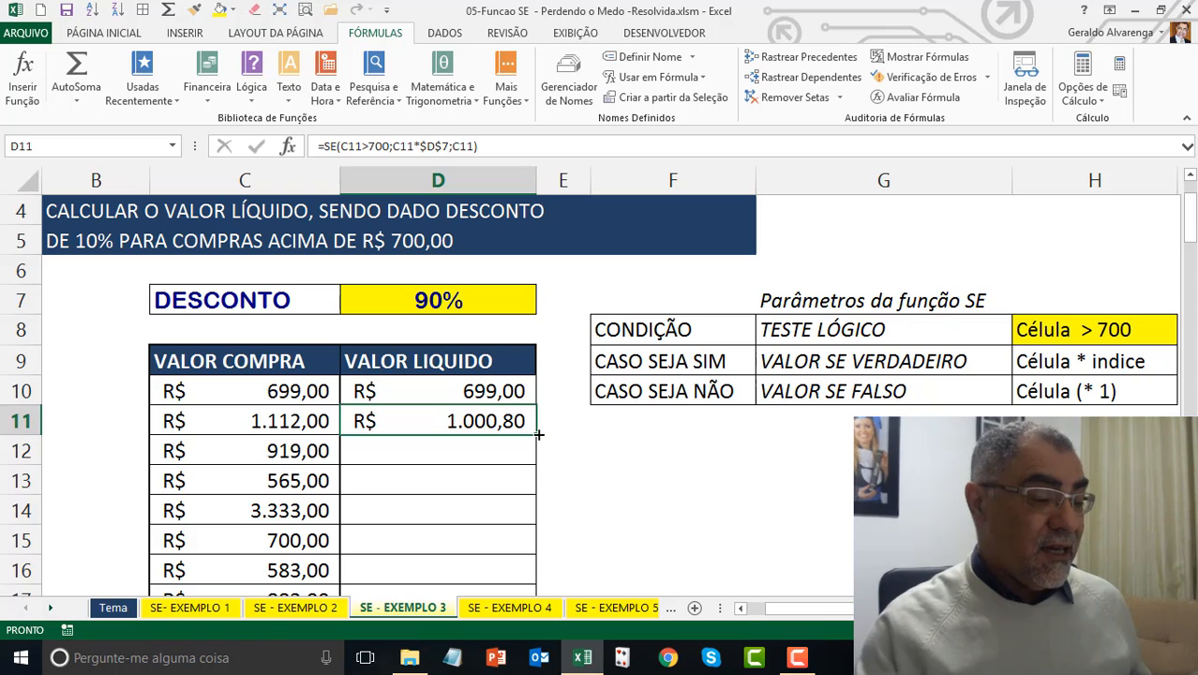
double_click(535, 436)
double_click(454, 451)
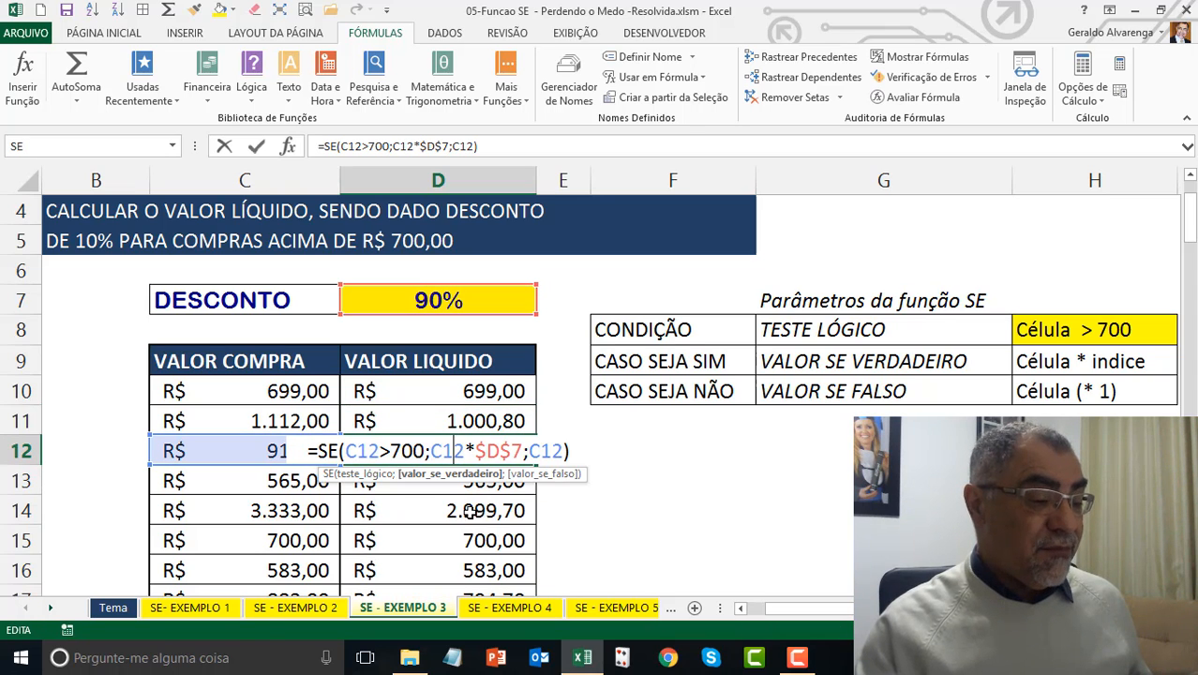
key("Return")
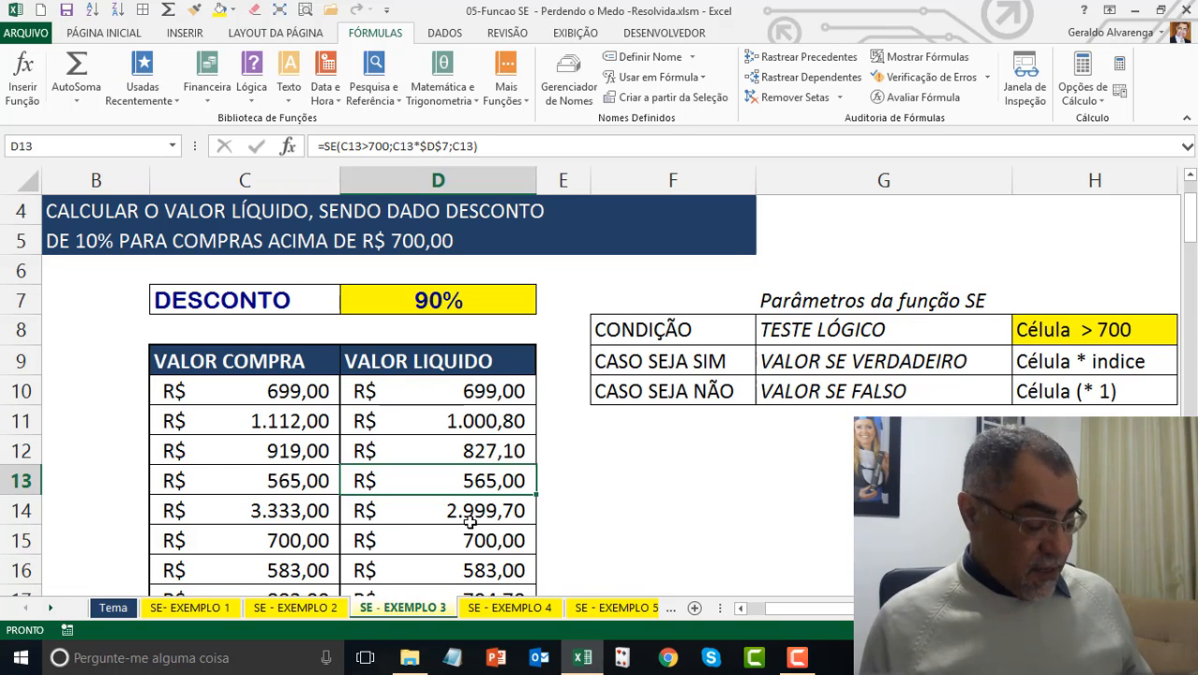
left_click_drag(279, 476, 418, 479)
left_click(418, 479)
key("Left")
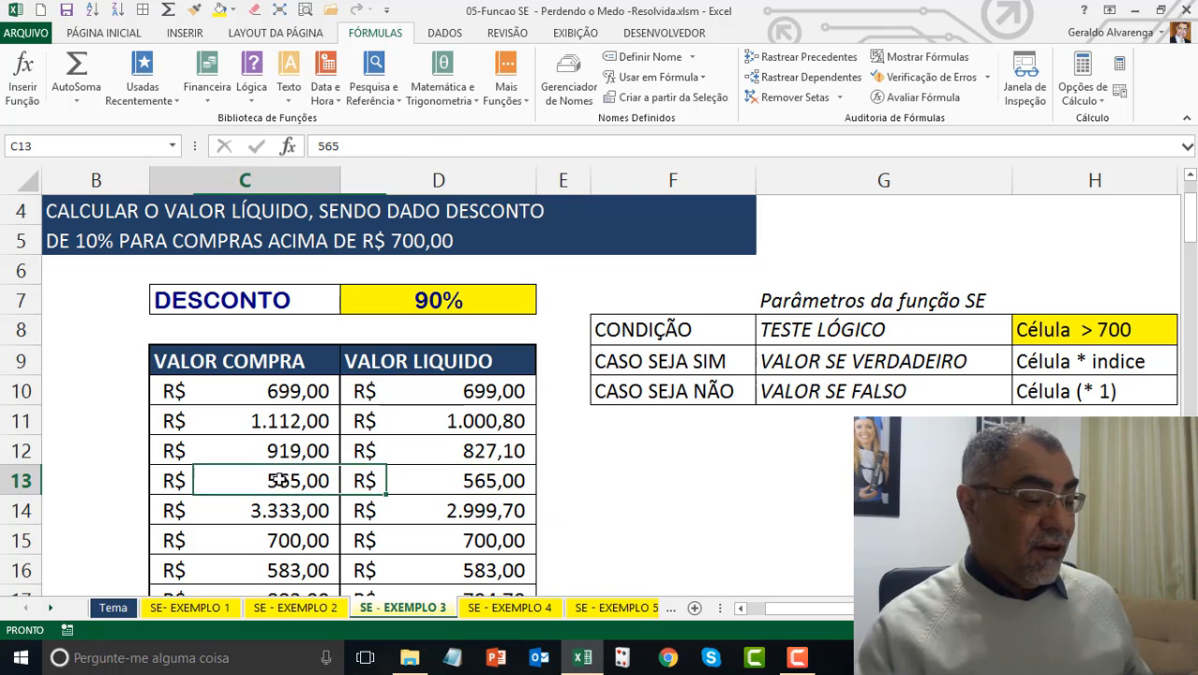
key("Right")
left_click(293, 513)
left_click(418, 509)
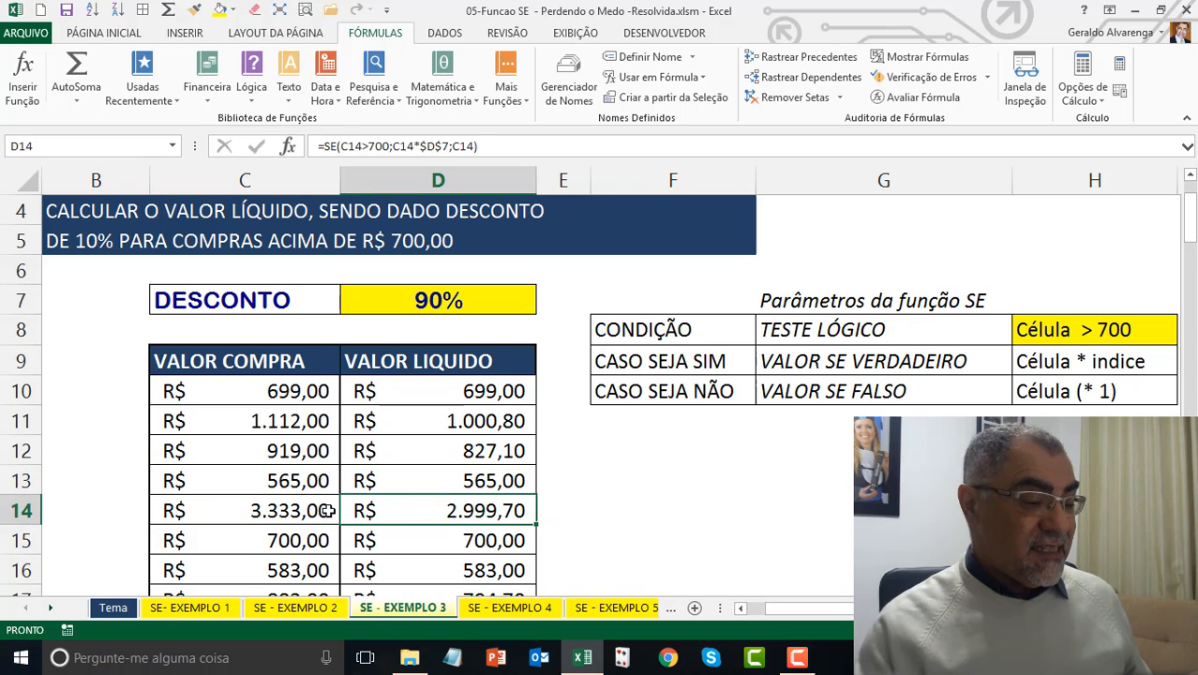
- Compare D14 with its purchase value in C14 and review the VALOR LIQUIDO formula in D10
left_click(309, 504)
left_click(459, 515)
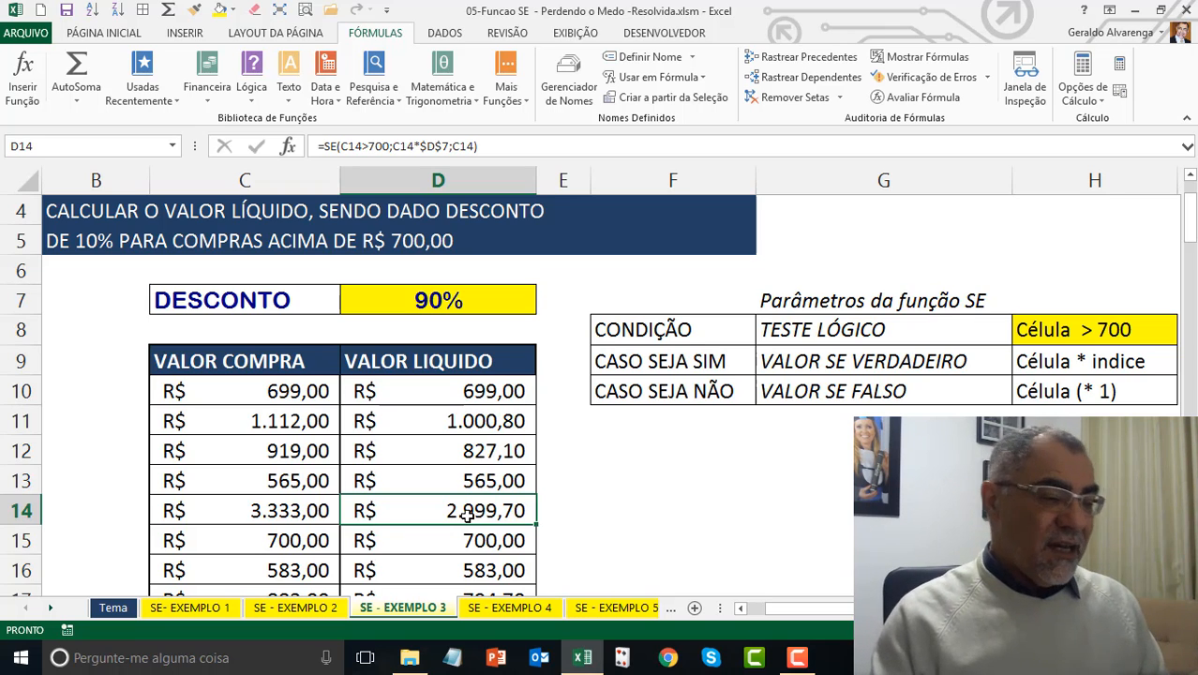
left_click(443, 383)
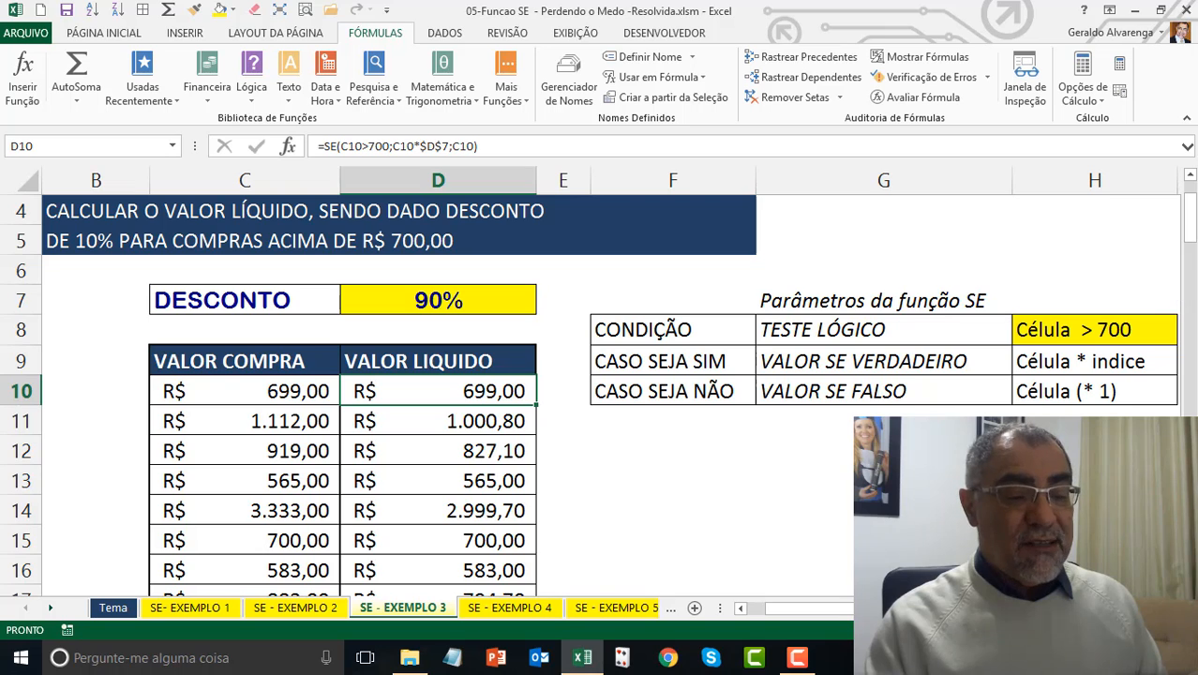
scroll(1087, 330, "down", 1)
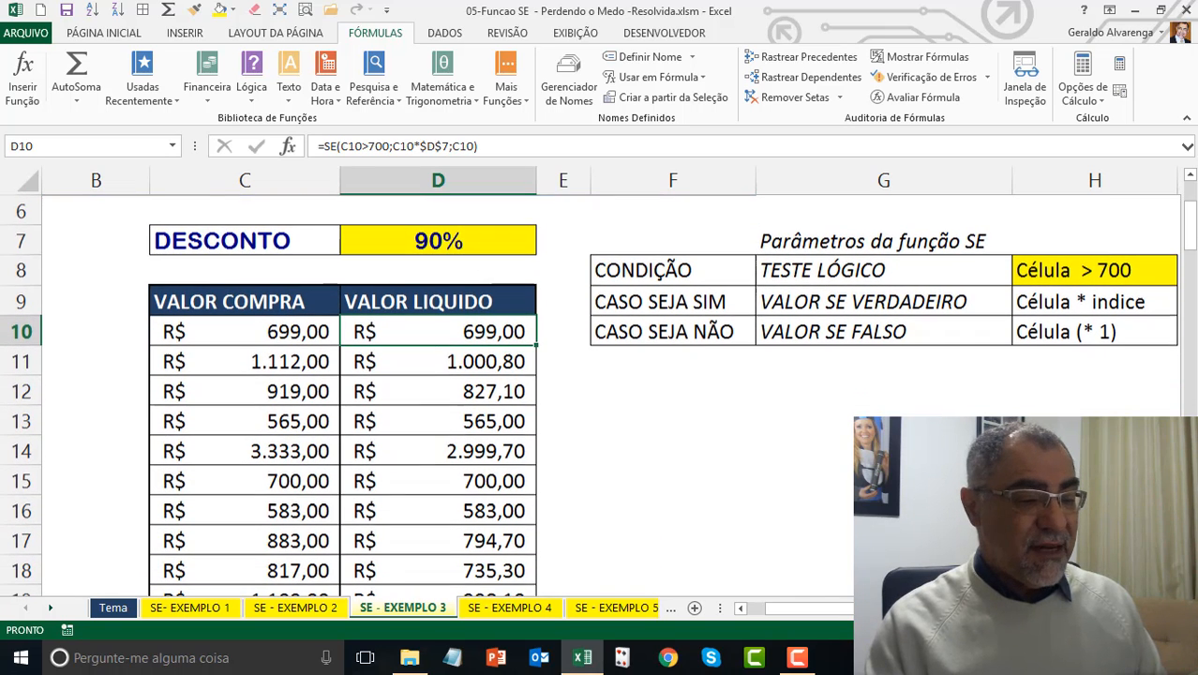
- Open the SE - EXEMPLO 4 sheet and examine result cell E5, the grade threshold in I5 and the alternative result in J6
mouse_move(537, 624)
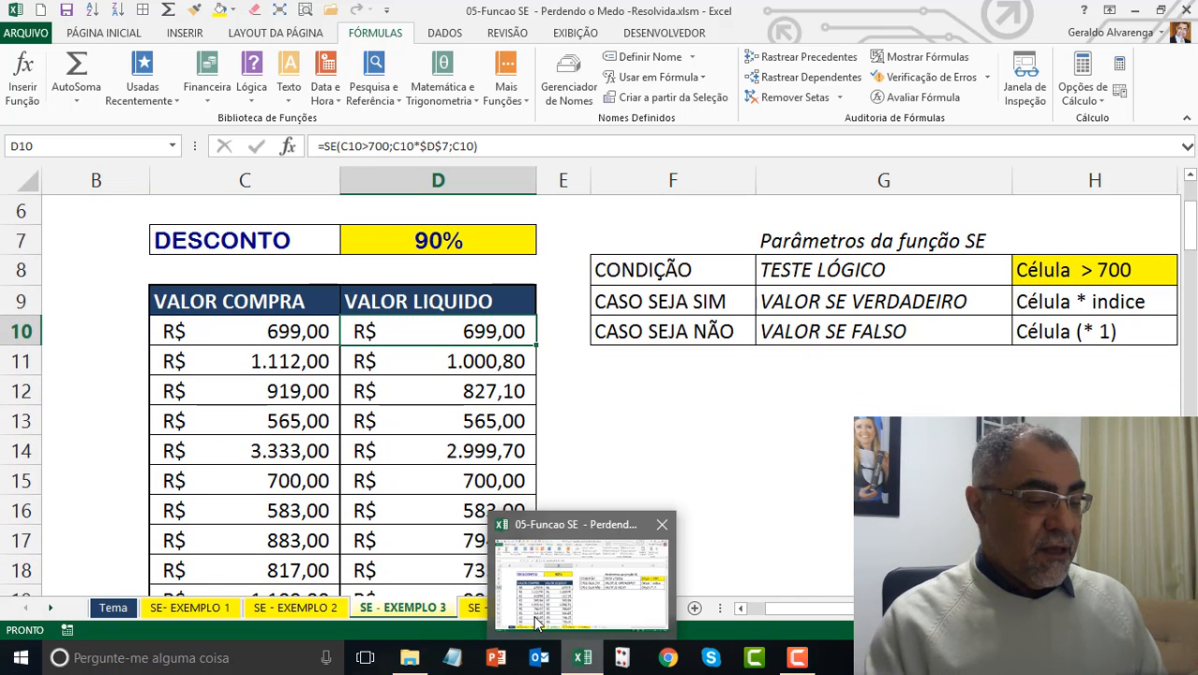
left_click(479, 611)
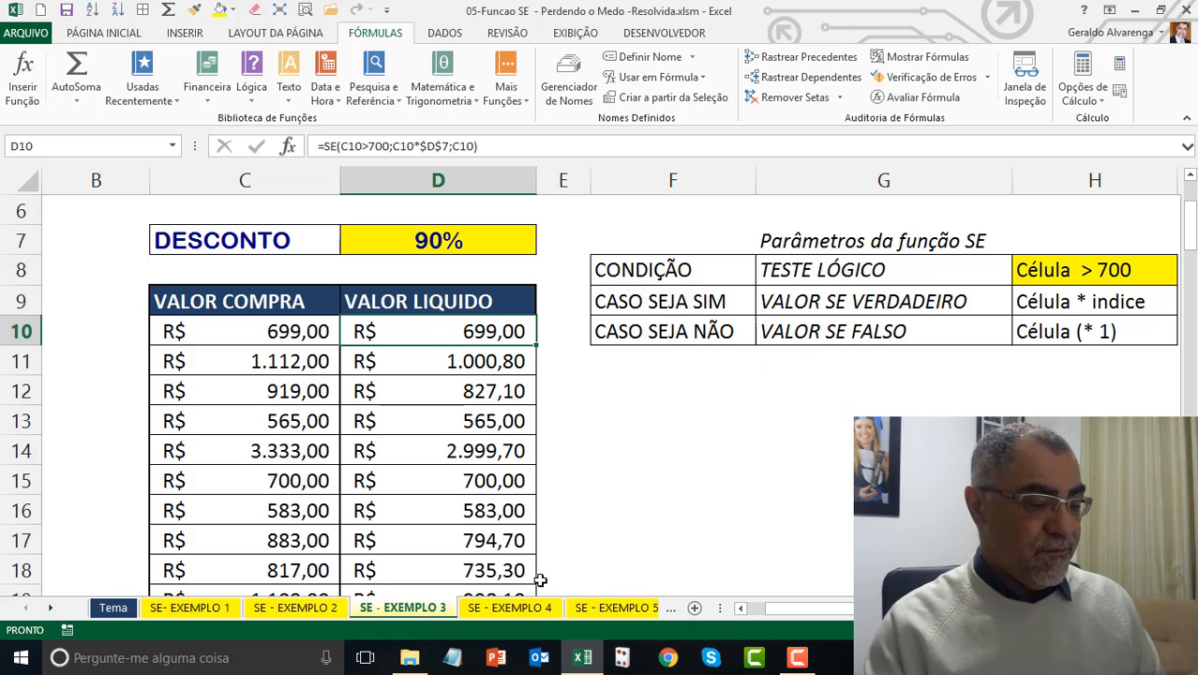
left_click(511, 607)
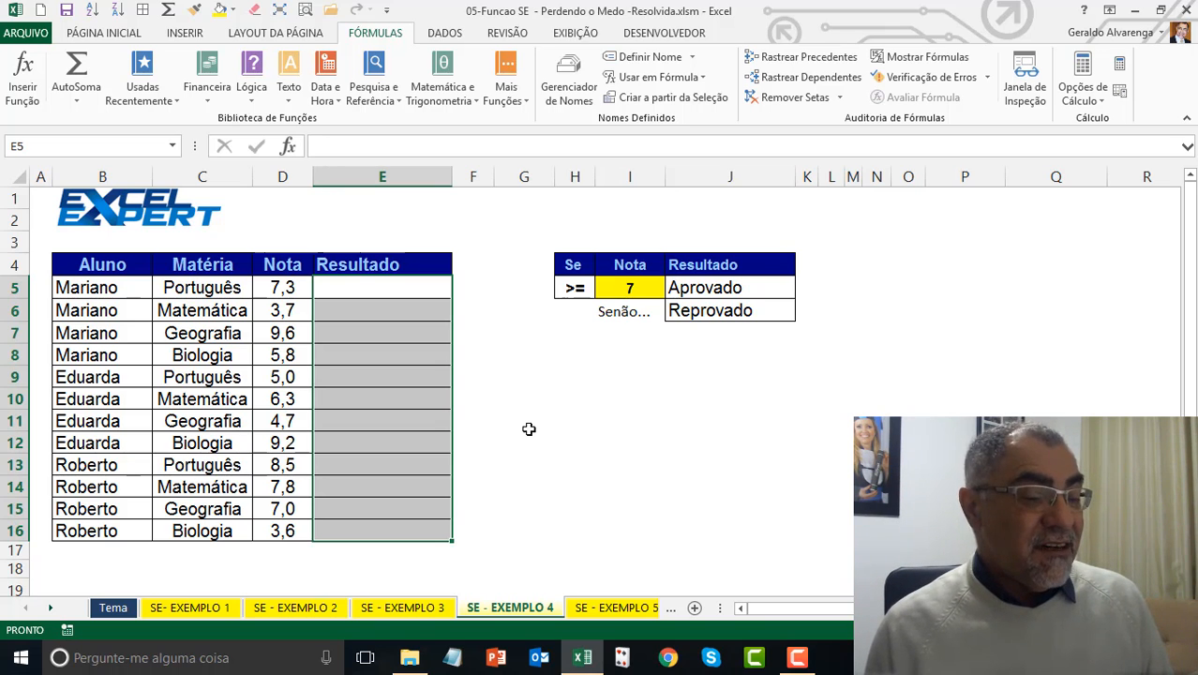
left_click(375, 294)
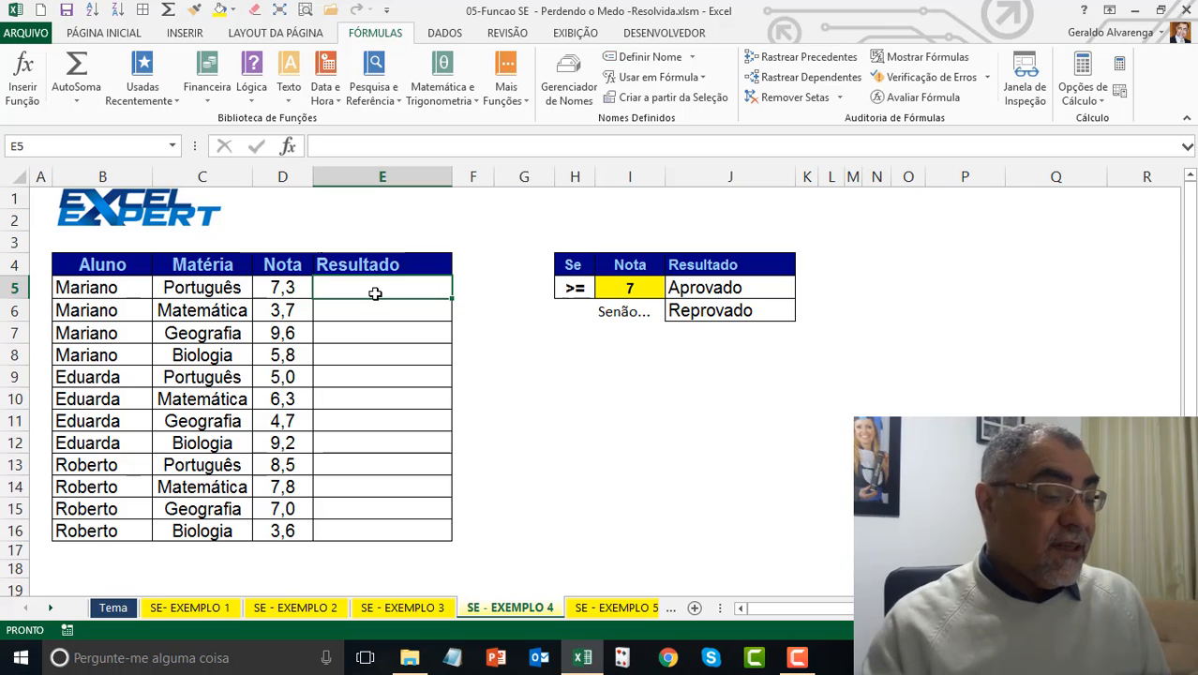
left_click(641, 288)
left_click(694, 310)
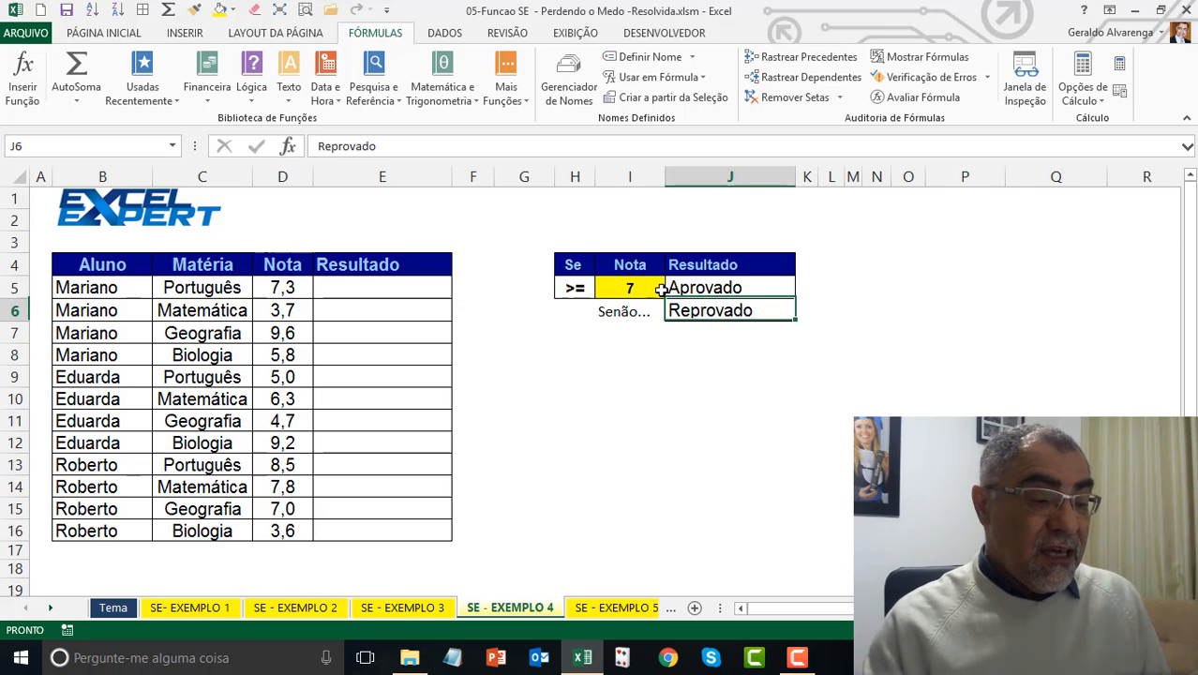
- Return to the SE - EXEMPLO 3 sheet and inspect the cell references in the D10 formula without changing it
left_click(403, 607)
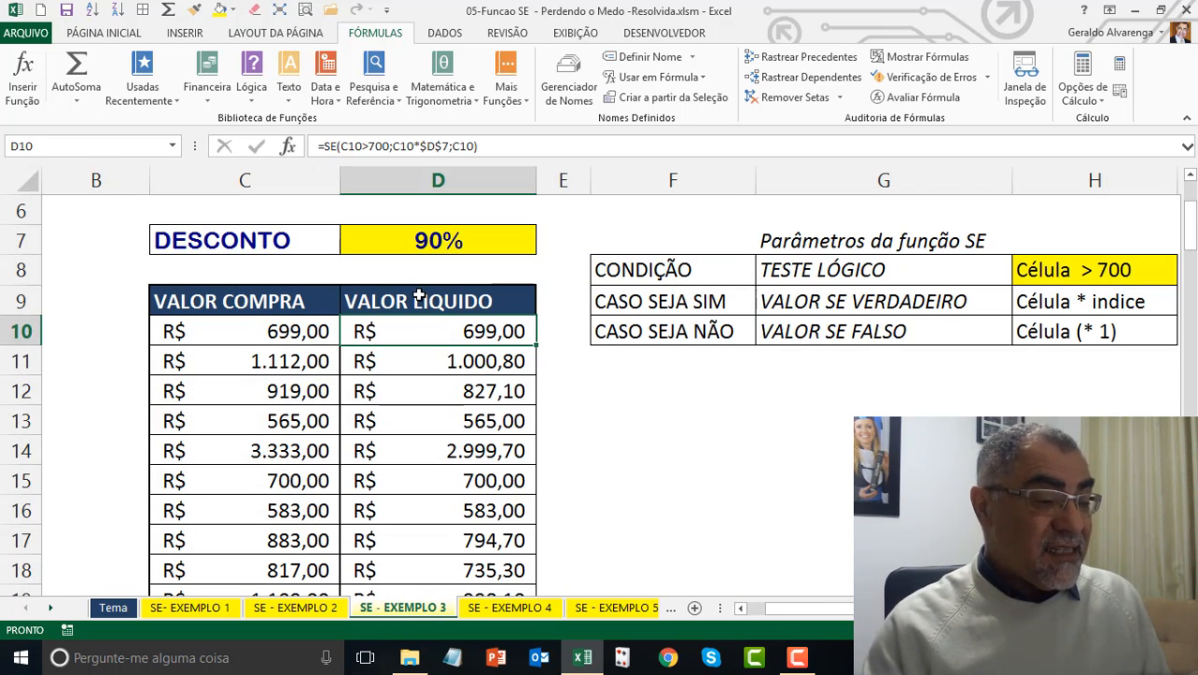
key("F2")
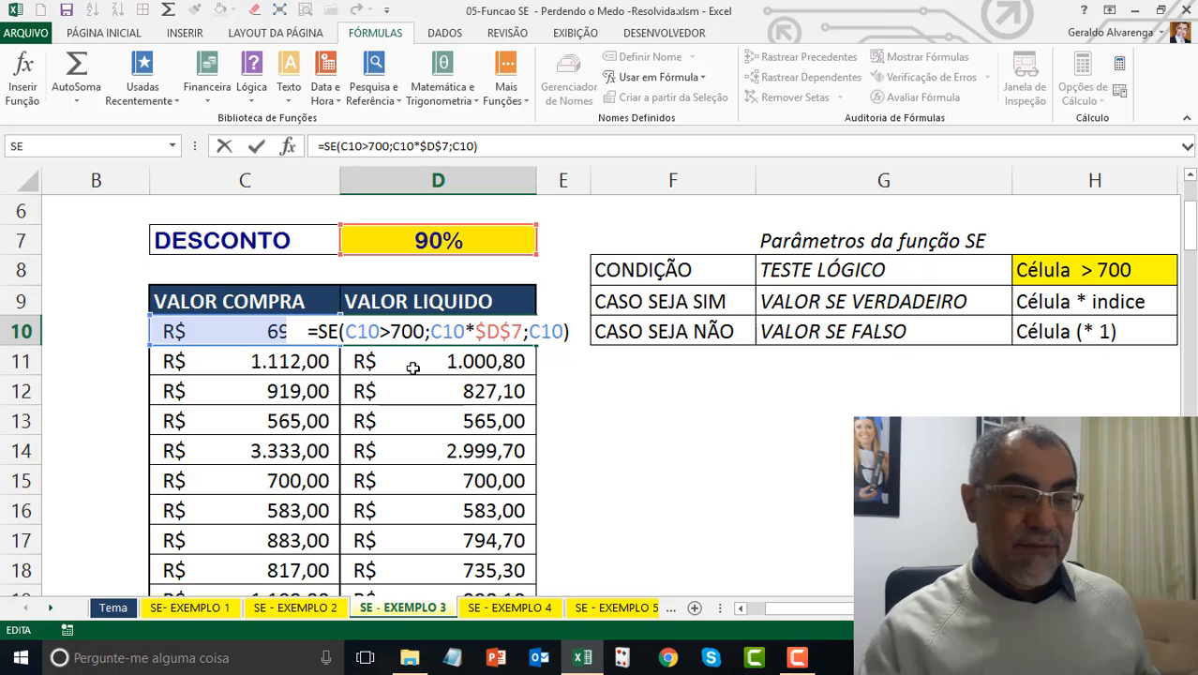
key("Escape")
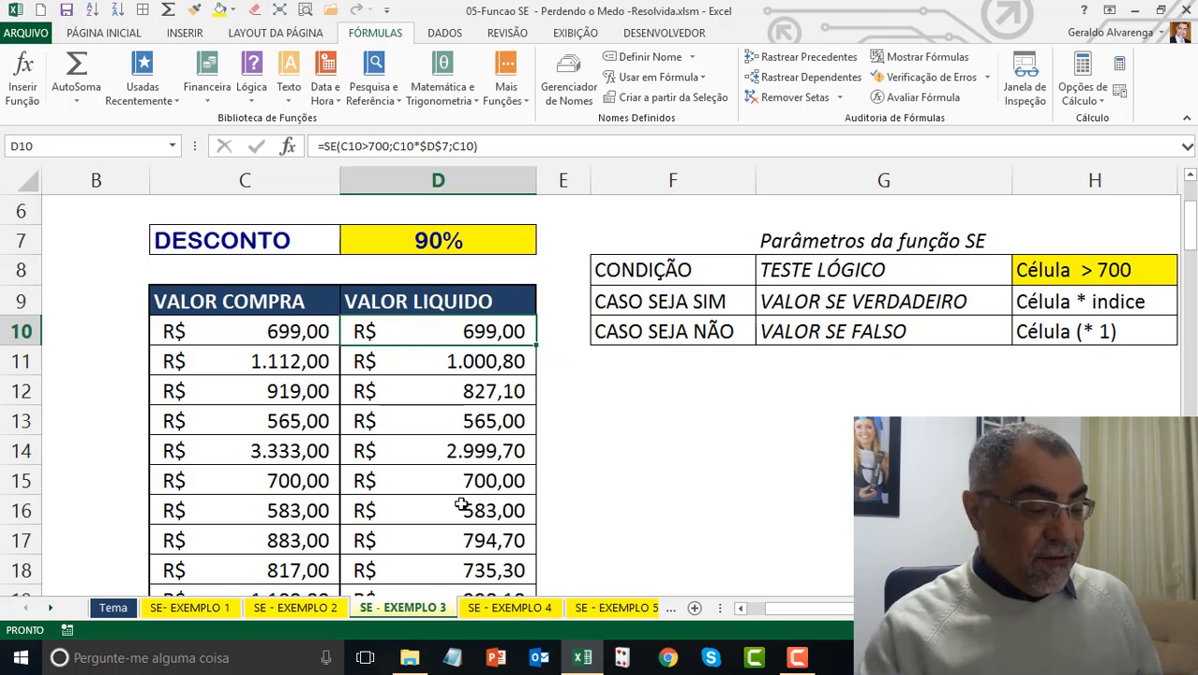
- Go back to the SE - EXEMPLO 4 sheet and check the grade criterion in I5 against its results in J5 and J6
left_click(485, 607)
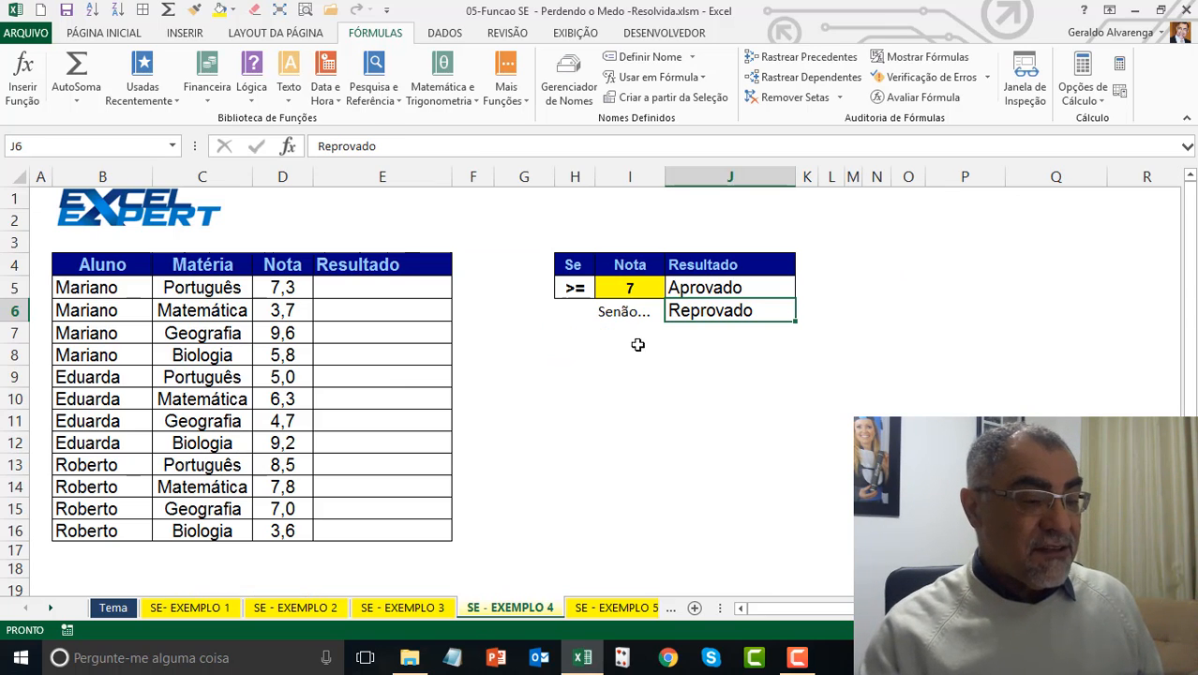
left_click(629, 290)
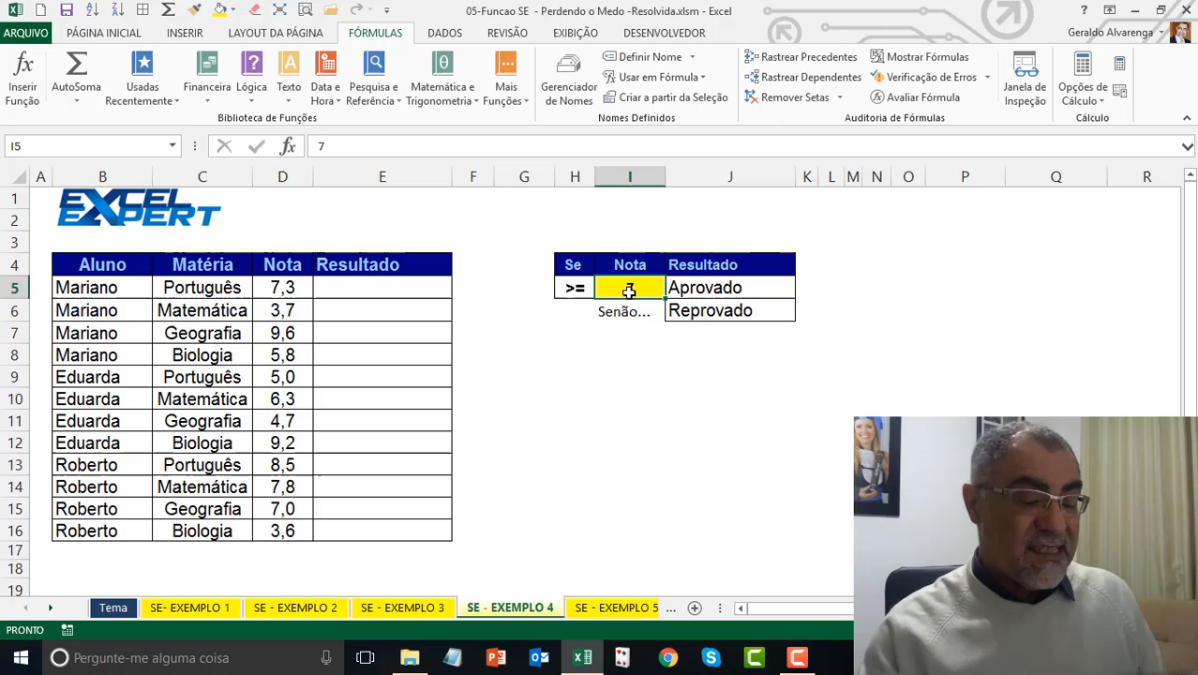
left_click(737, 287)
left_click(738, 308)
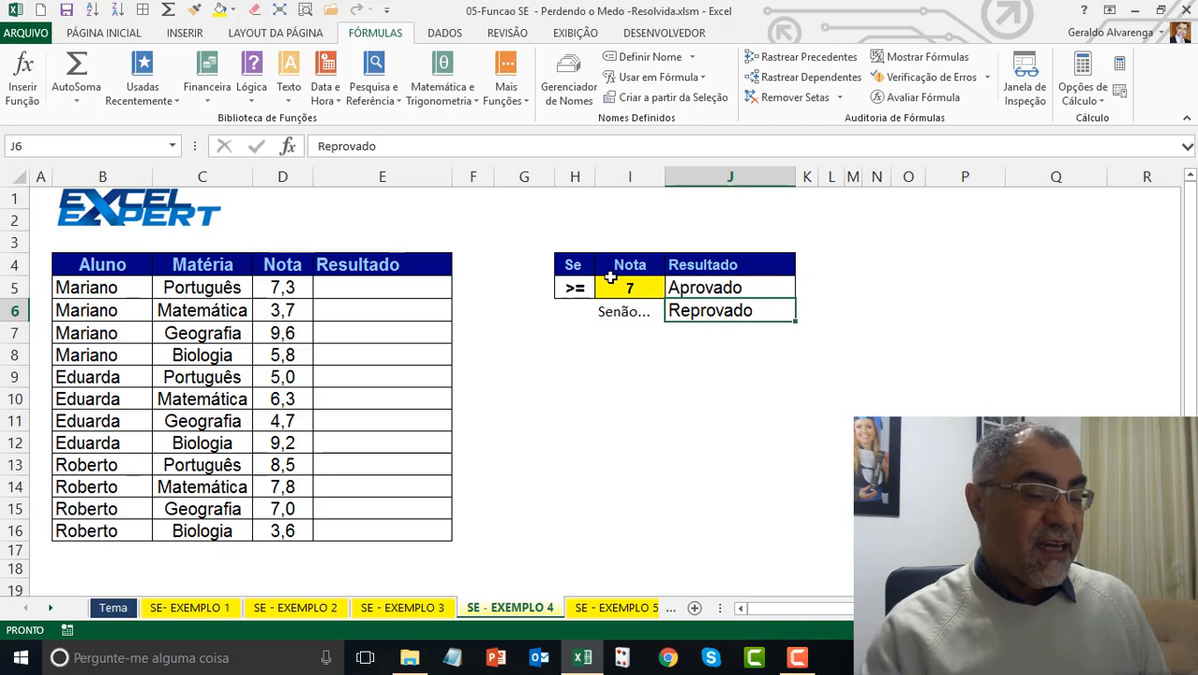
- Fill the result cells J5:J6, Aprovado and Reprovado, with yellow
left_click_drag(625, 286, 740, 312)
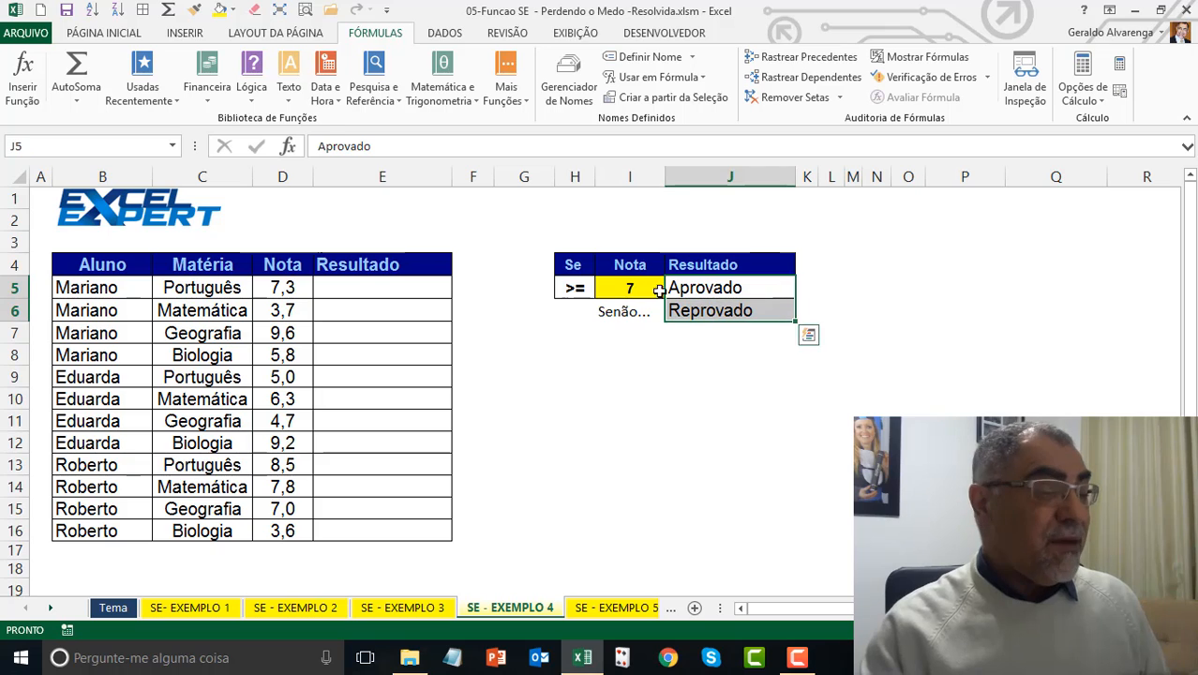
left_click(221, 10)
left_click(709, 311)
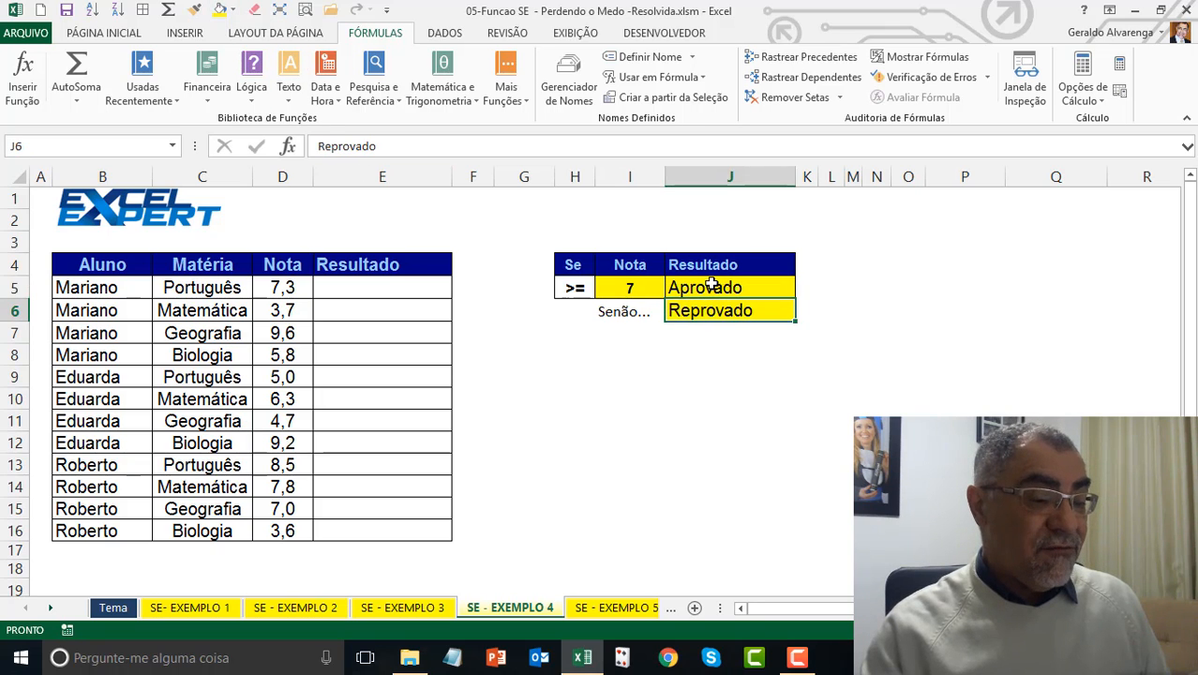
- Review the three highlighted criteria cells: the minimum grade in I5, Aprovado in J5 and Reprovado in J6
left_click(714, 285)
left_click(634, 286)
type("7")
key("Tab")
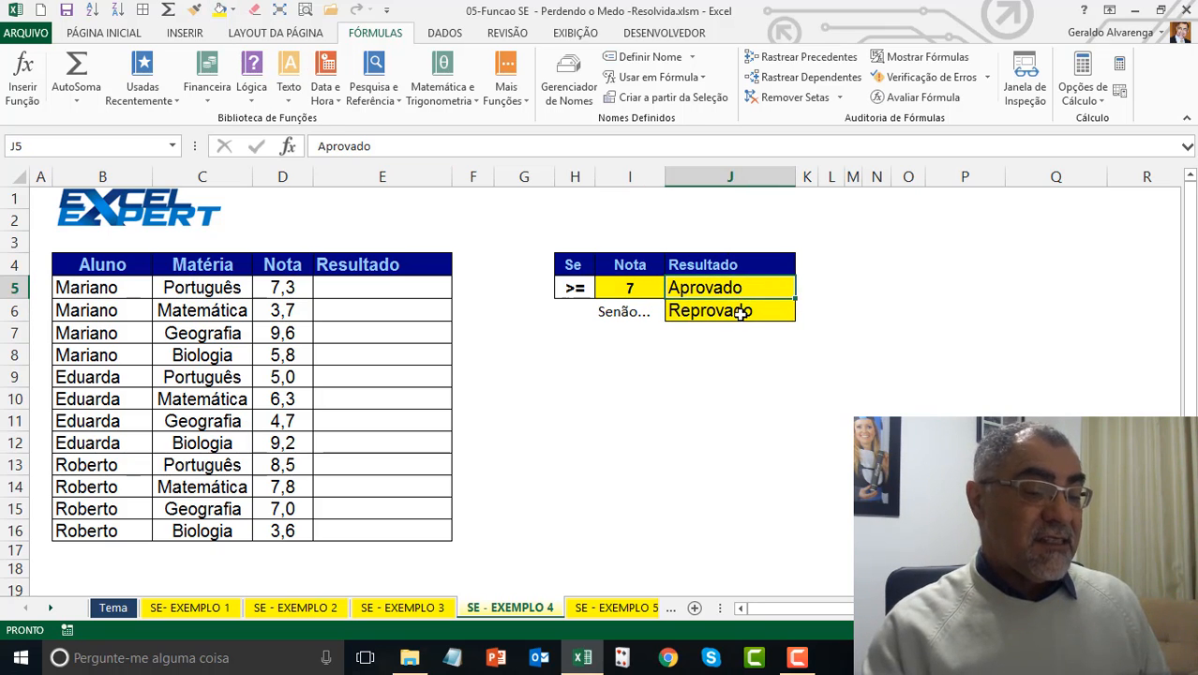
left_click(739, 310)
left_click(642, 286)
left_click(730, 287)
left_click(724, 310)
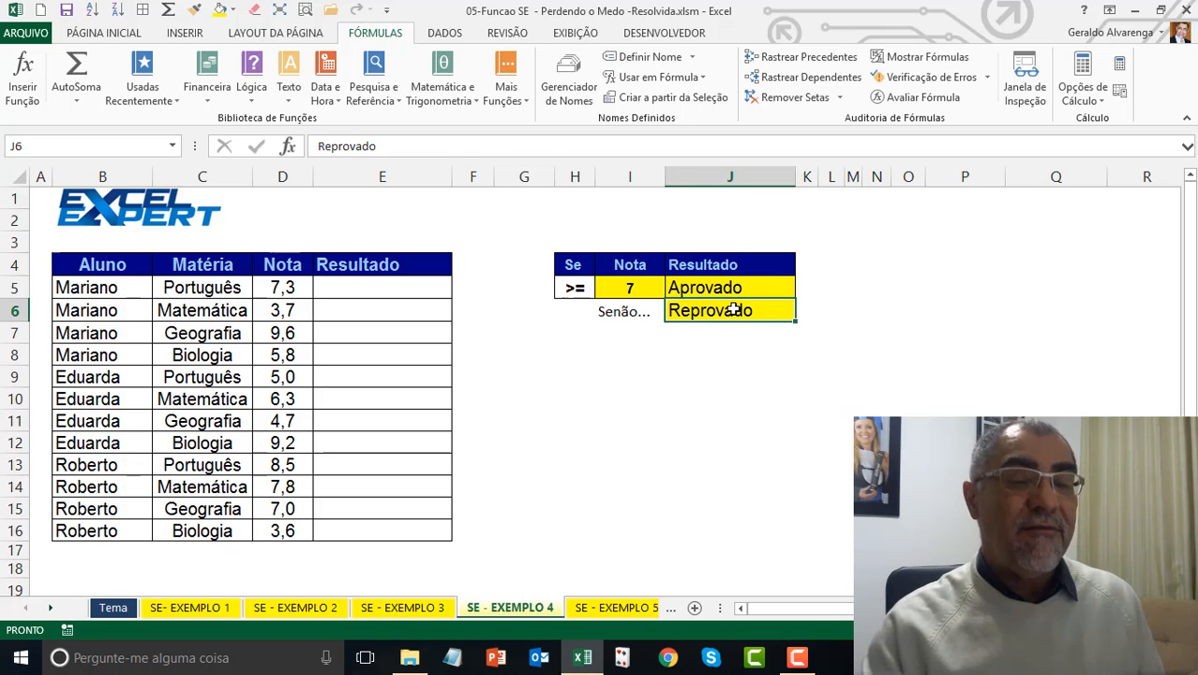
- Enlarge the sheet view to the range A2:J8 so the grades table and the criteria table fit together
left_click(421, 290)
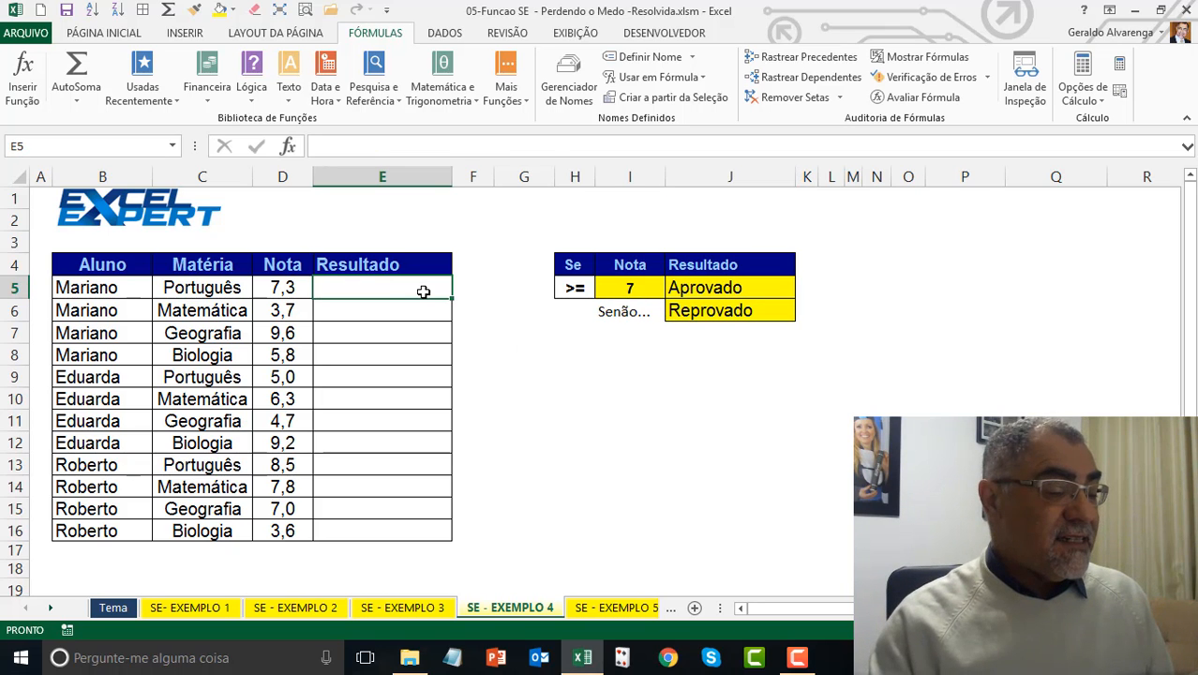
left_click_drag(736, 360, 38, 217)
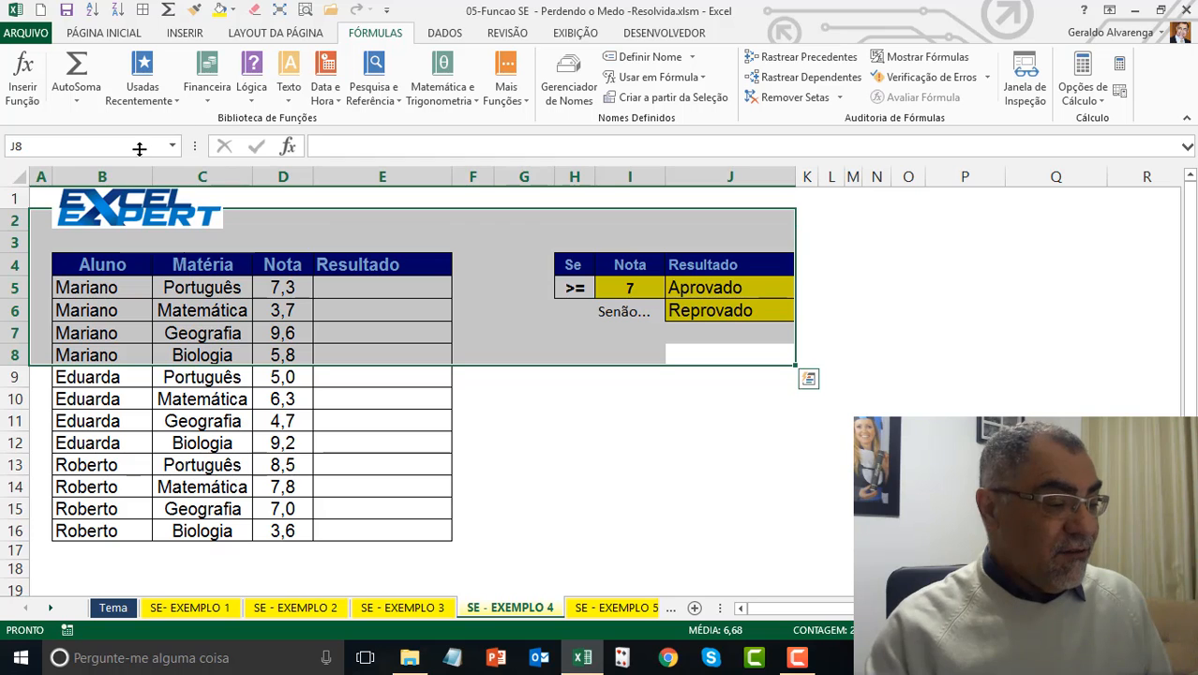
left_click(305, 11)
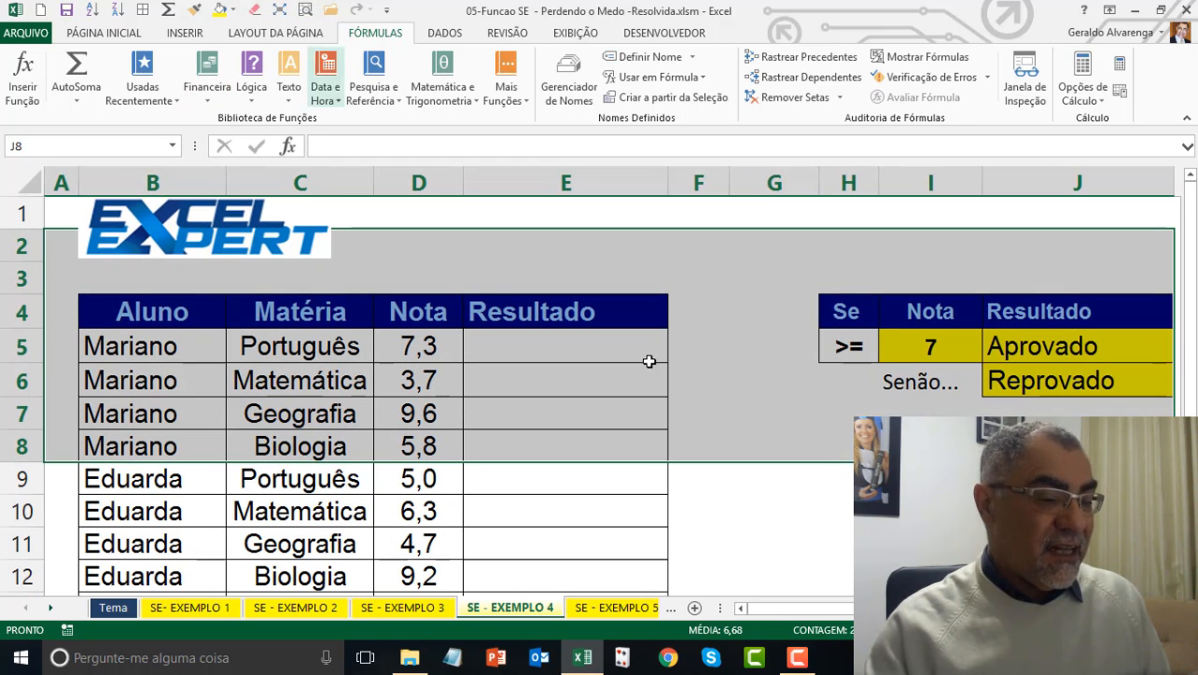
scroll(600, 388, "down", 1)
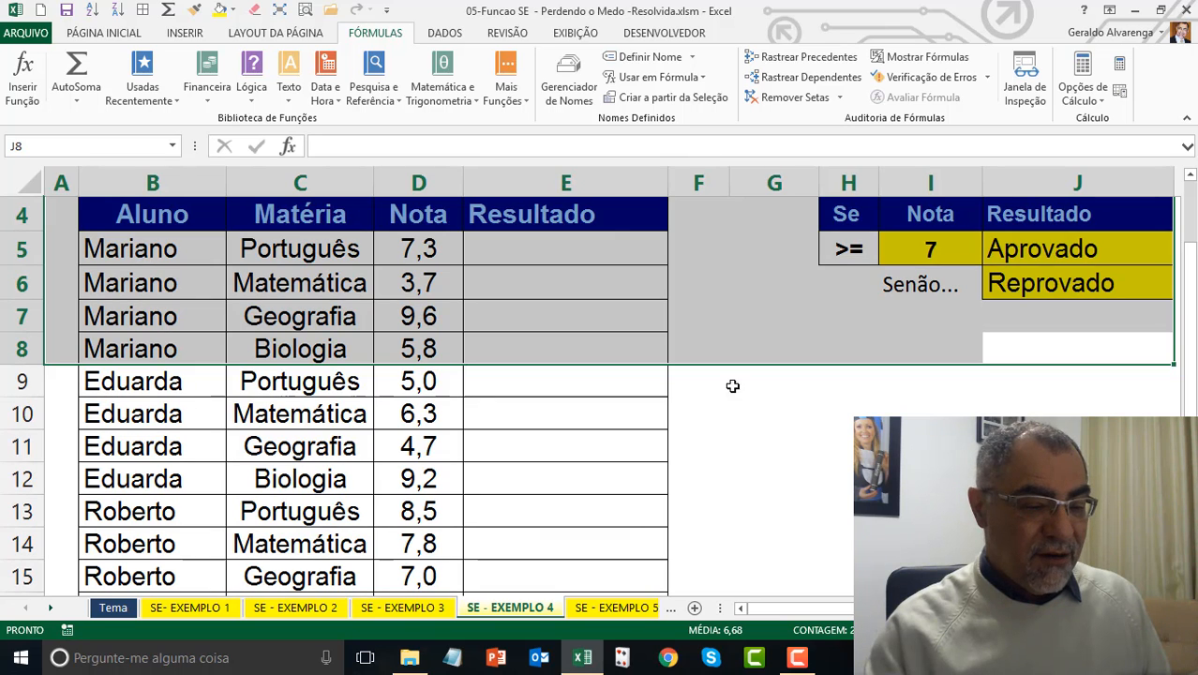
left_click(556, 210)
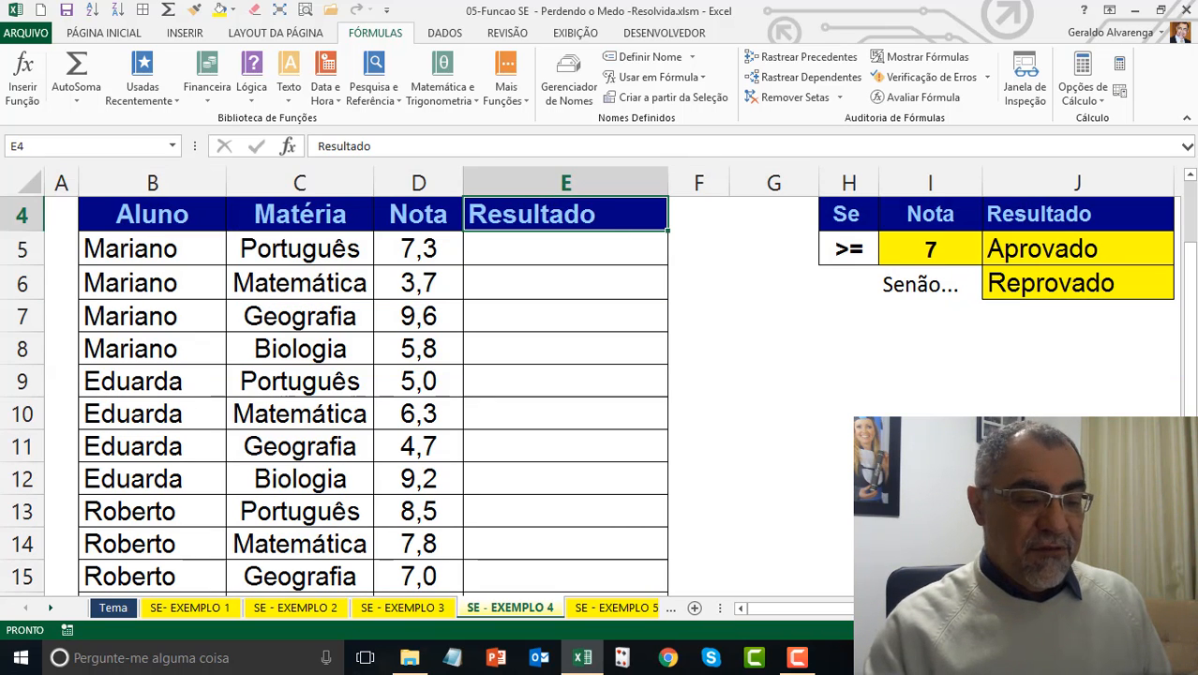
left_click(1029, 630)
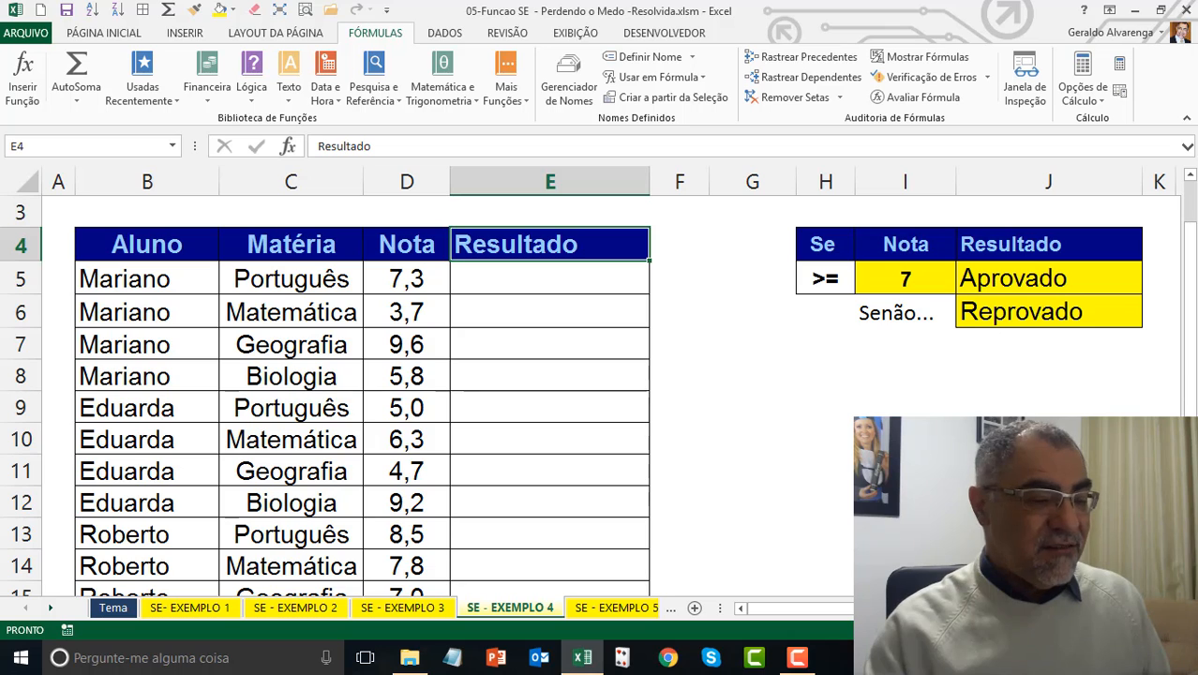
scroll(731, 408, "down", 1)
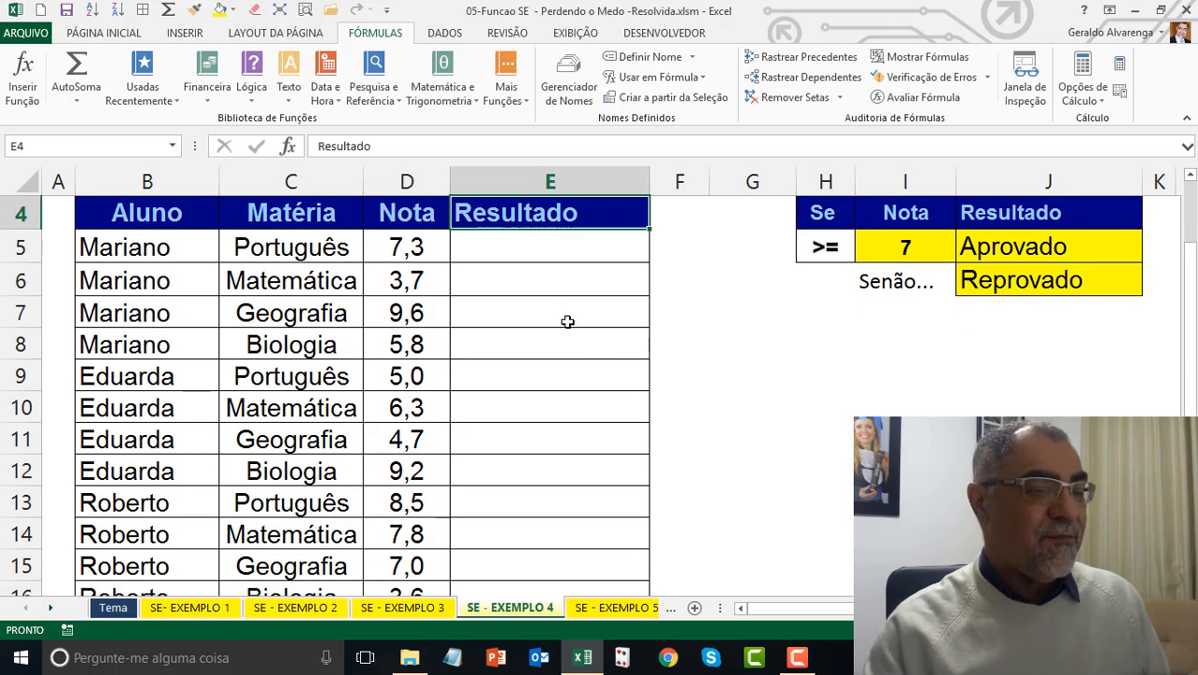
- Insert the logical function SE in E5 and move its arguments dialog below row 5, clear of the cells to reference
left_click(537, 243)
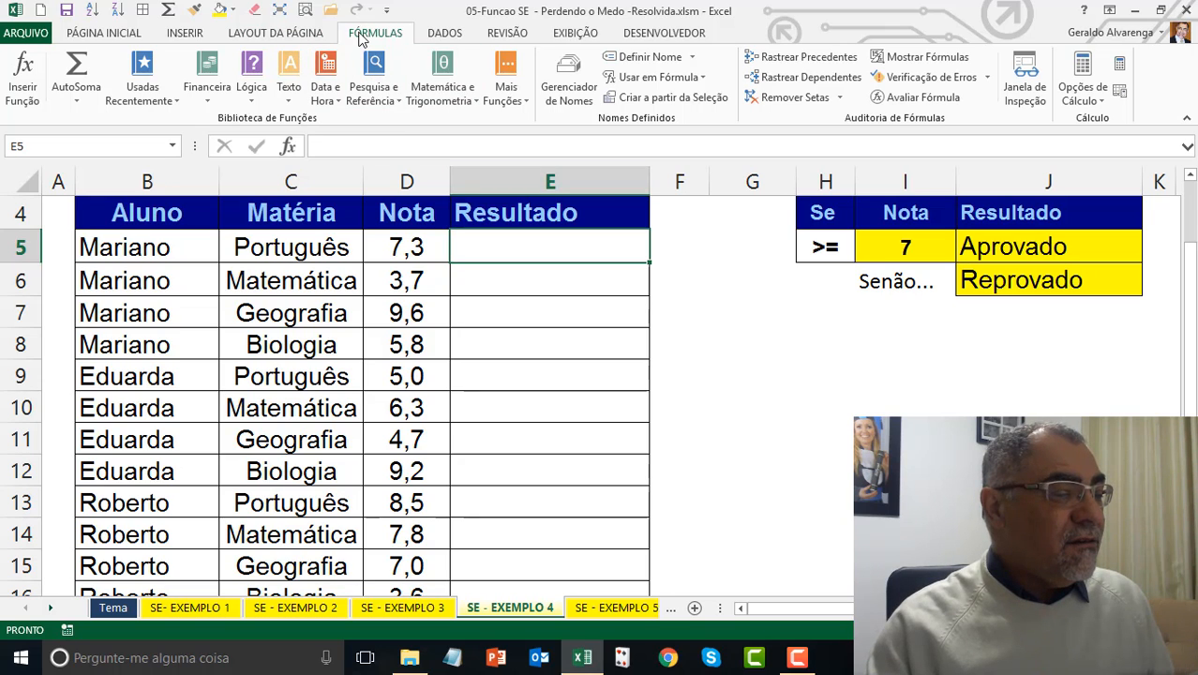
left_click(251, 75)
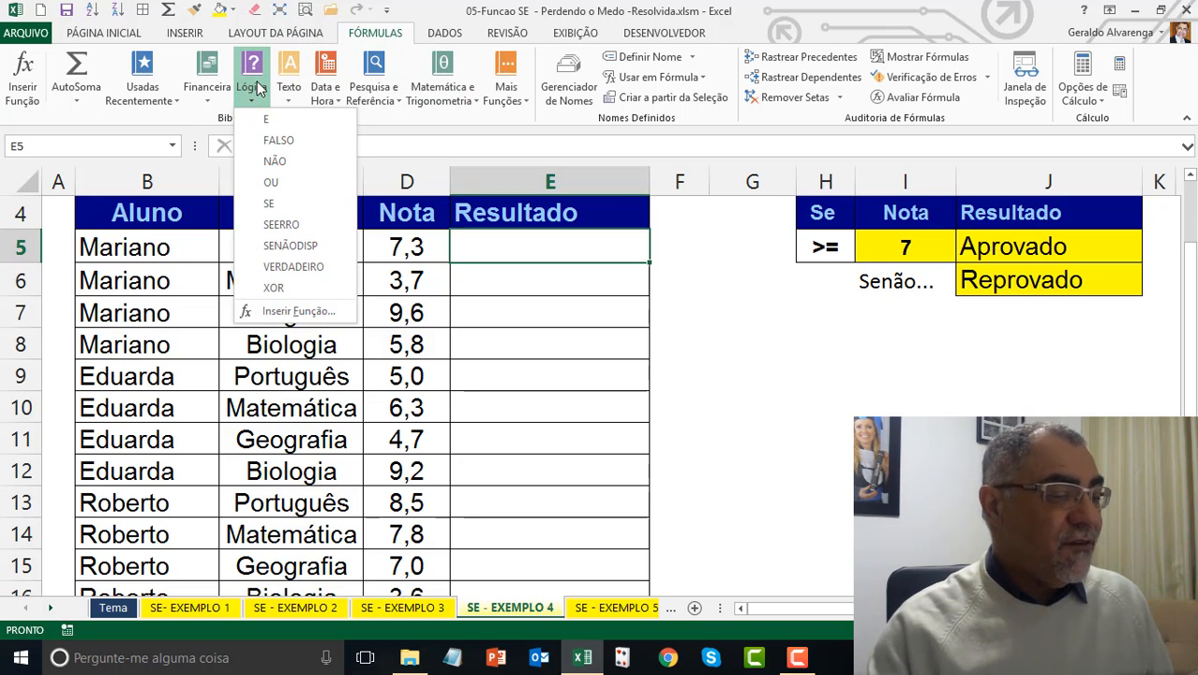
left_click(281, 203)
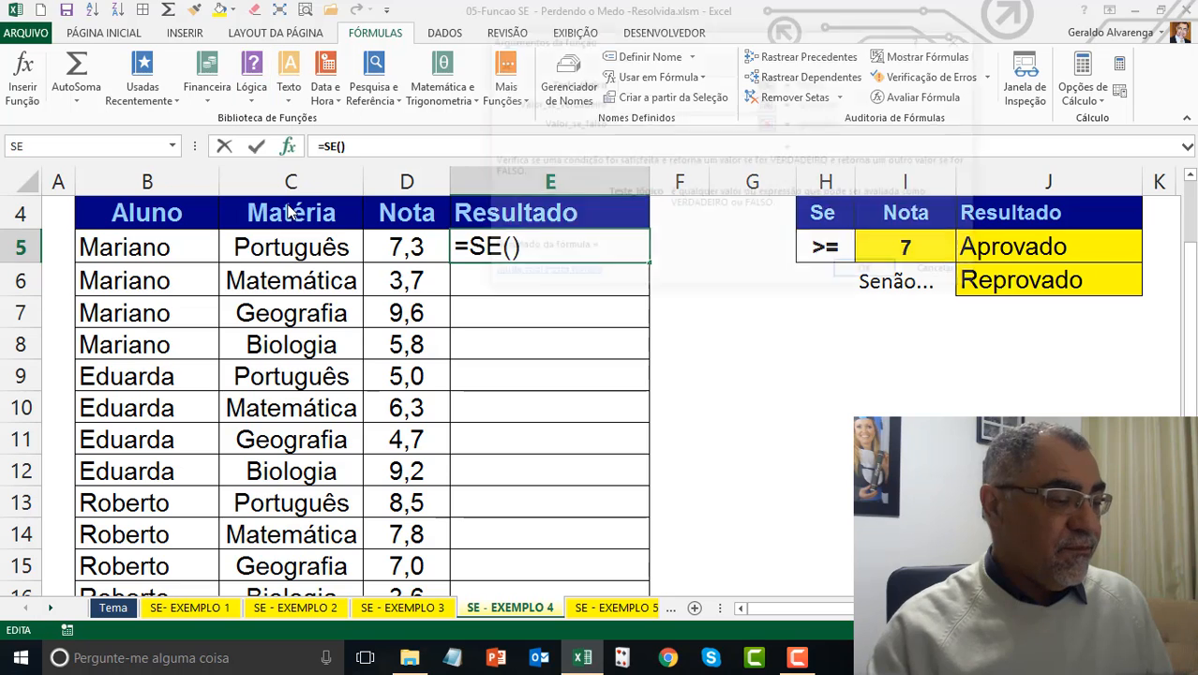
left_click_drag(725, 44, 380, 294)
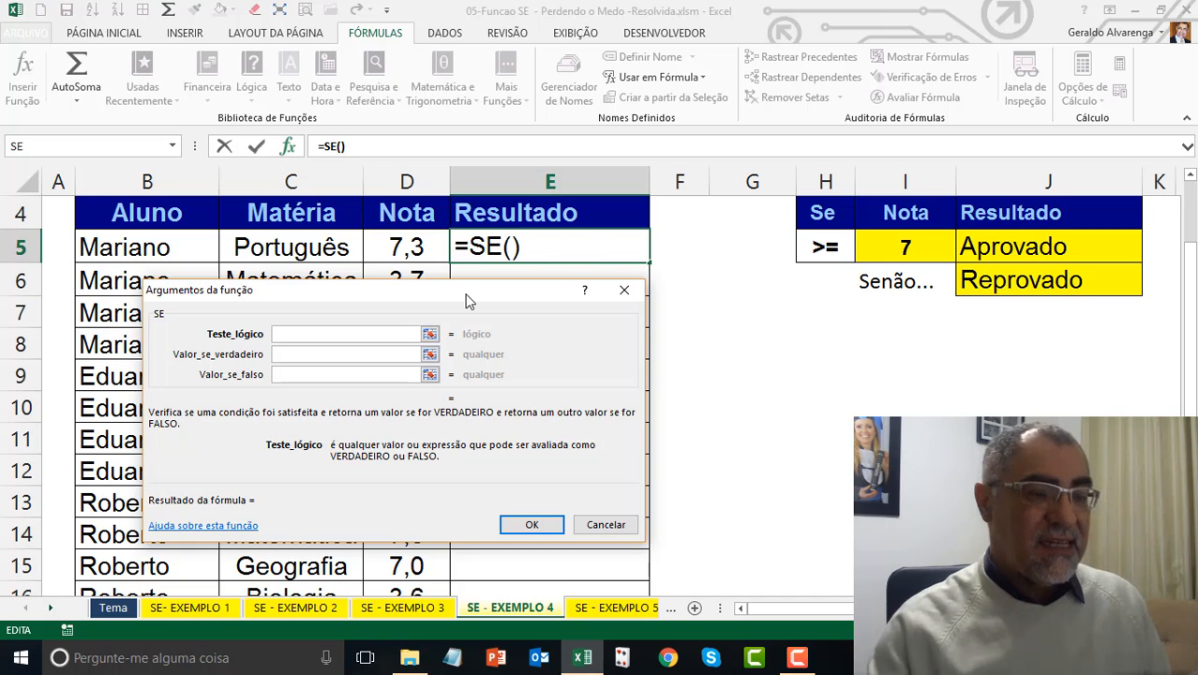
left_click_drag(458, 297, 433, 282)
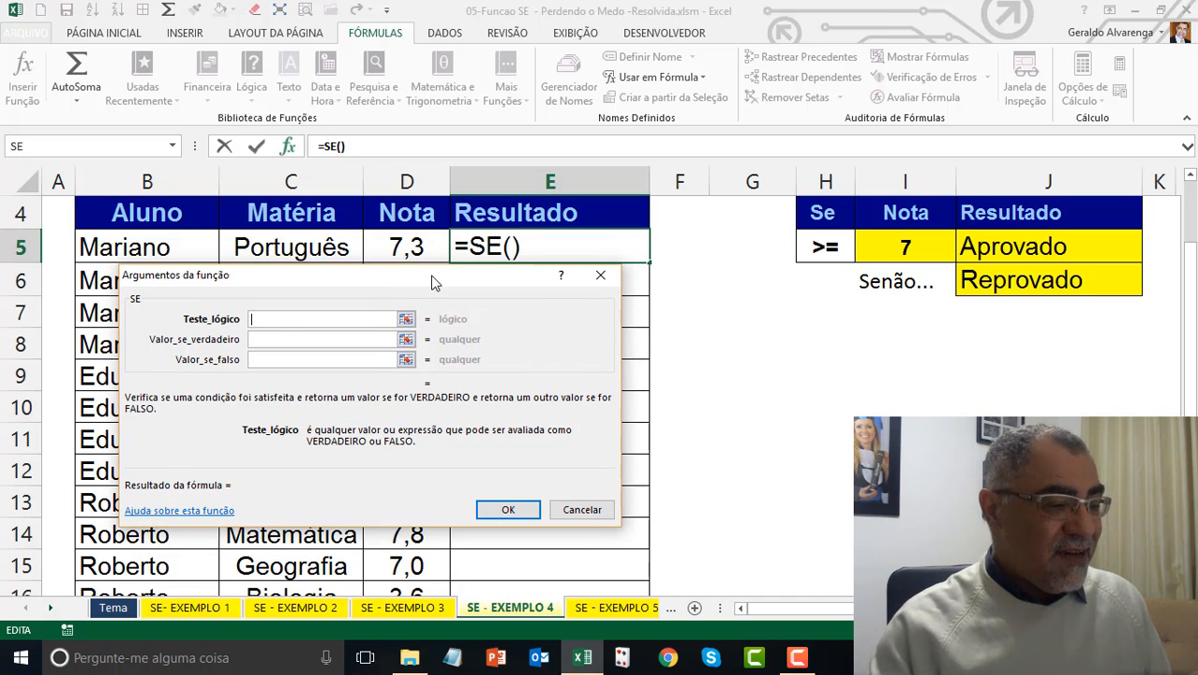
- Set the logical test of the E5 function to D5>=$I$5, with the minimum grade as an absolute reference
left_click(413, 244)
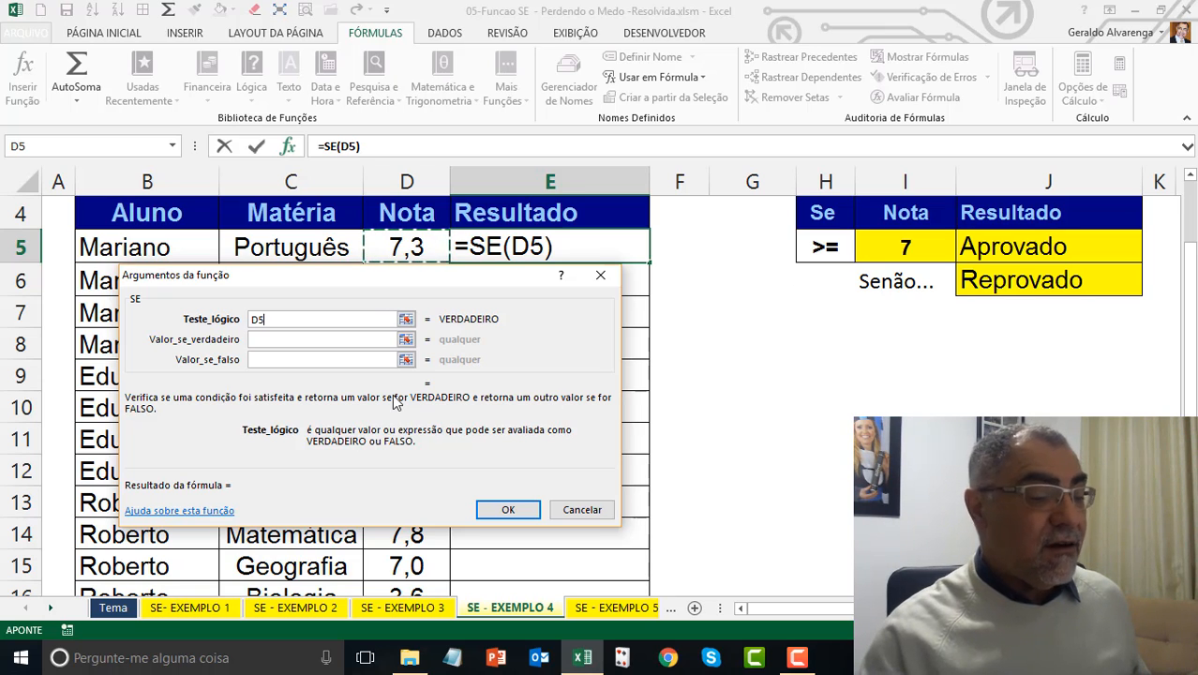
type(">=")
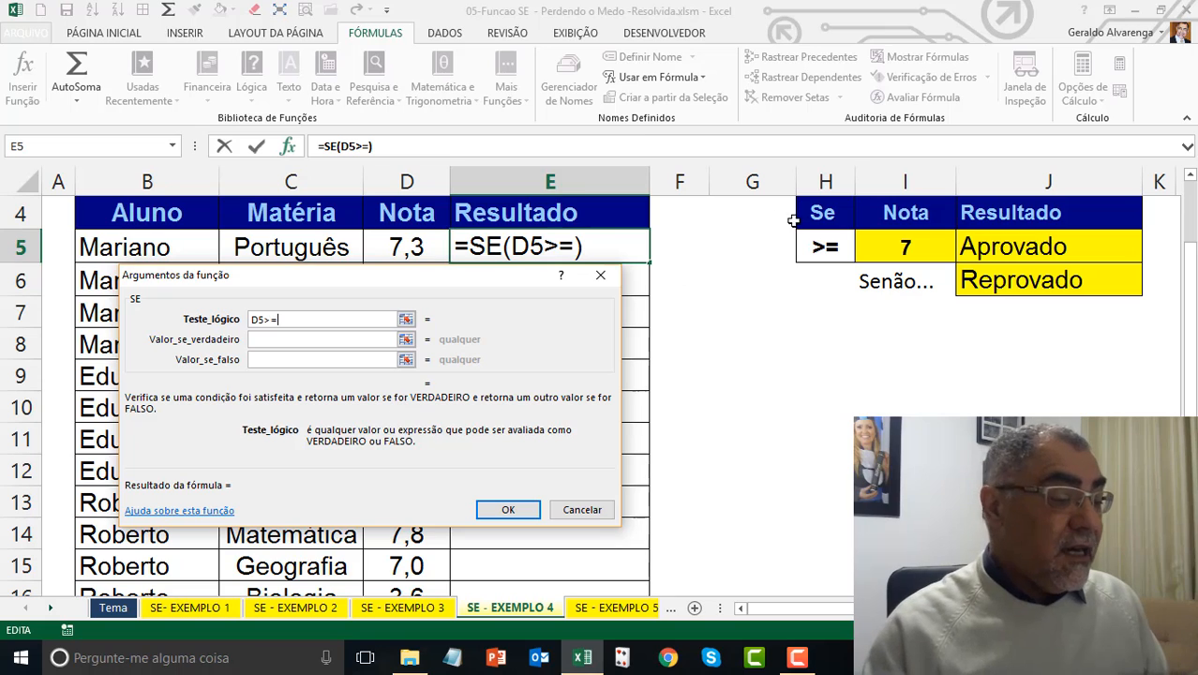
left_click(864, 247)
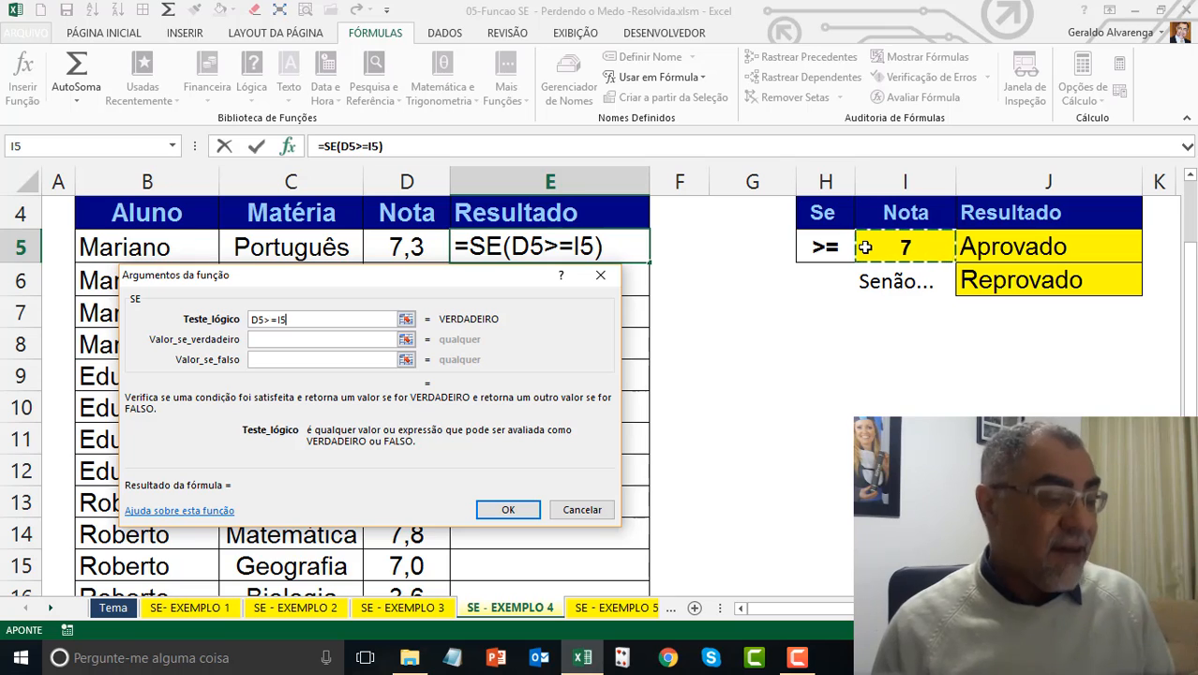
key("F4")
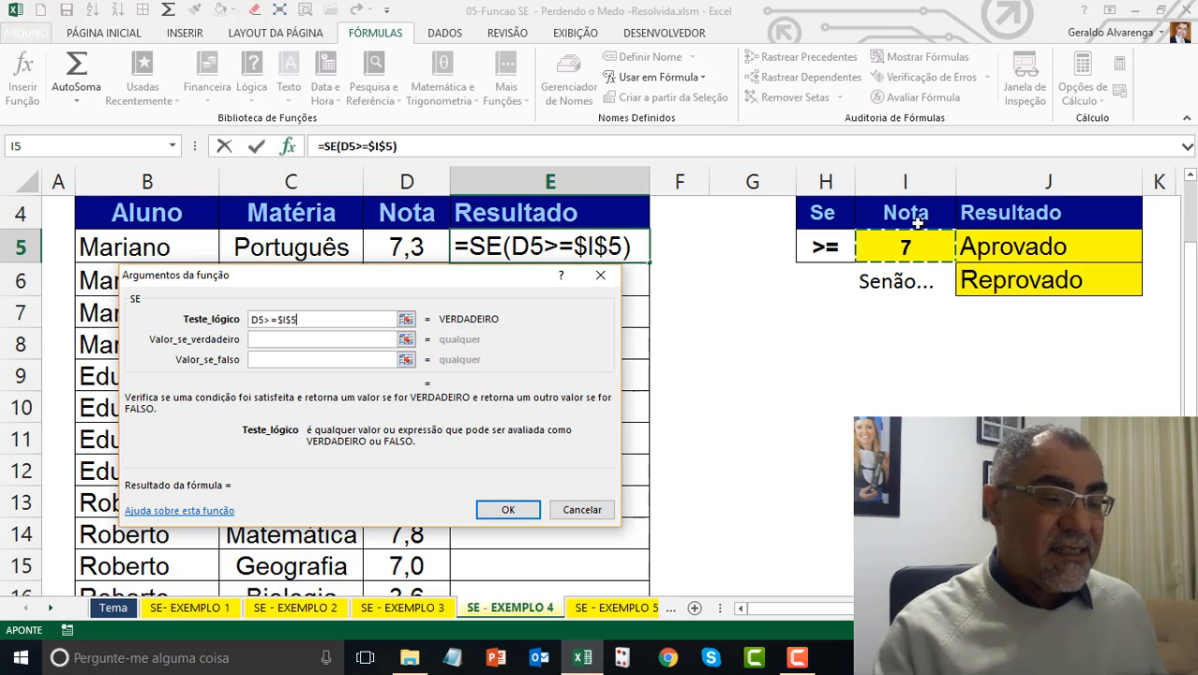
left_click(321, 341)
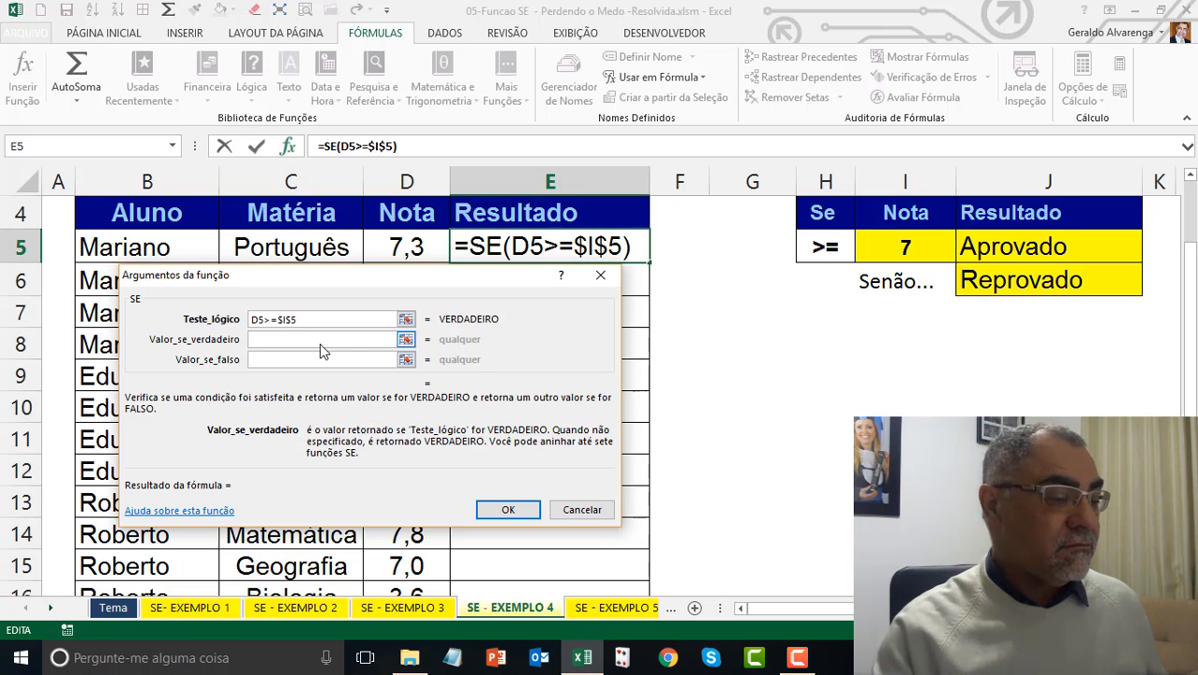
- Complete the E5 function with $J$5 as the value if true and $J$6 as the value if false, both absolute references
left_click(1027, 248)
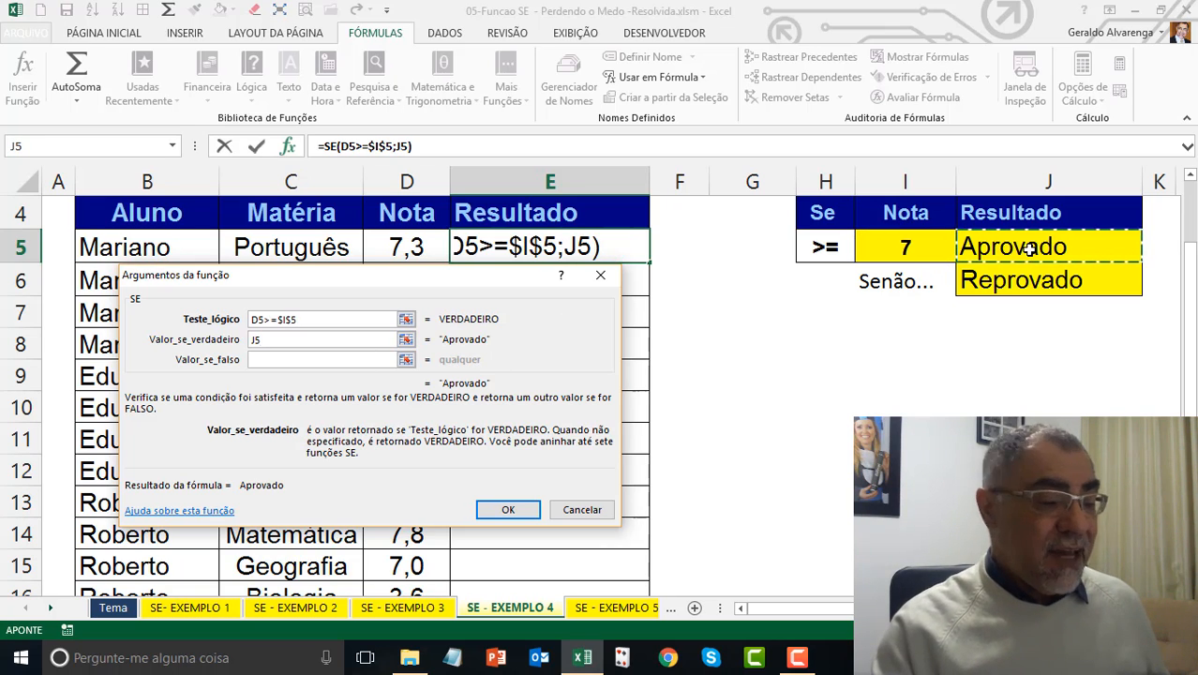
key("F4")
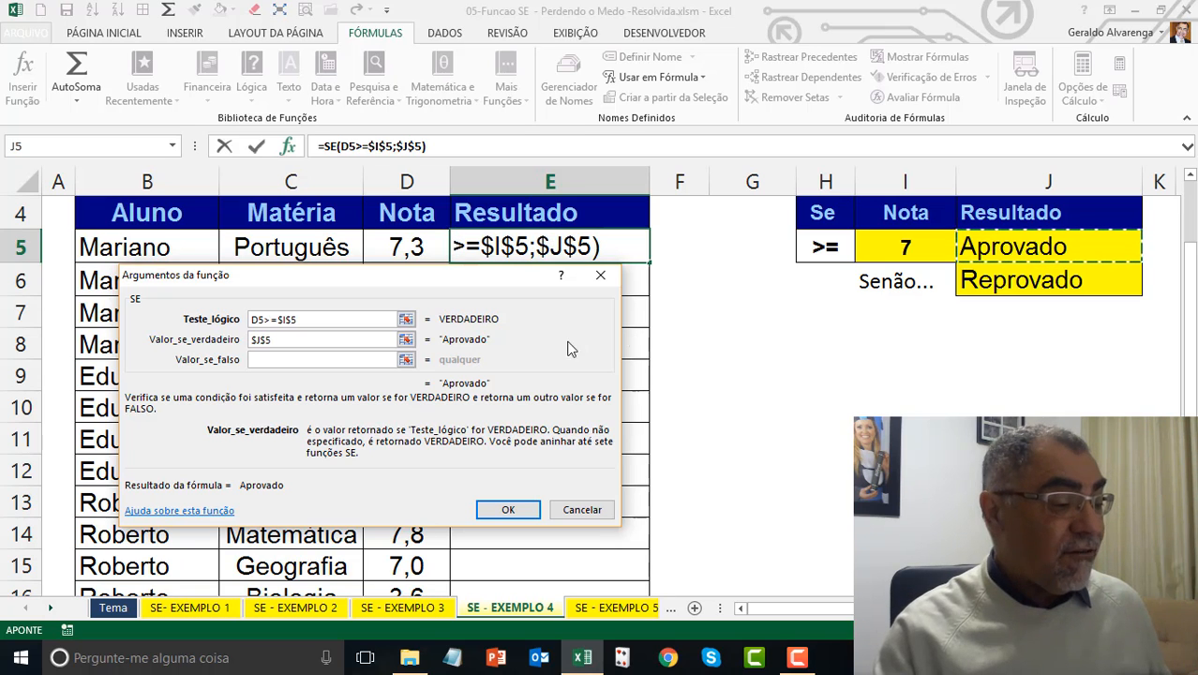
left_click(308, 360)
left_click(1035, 292)
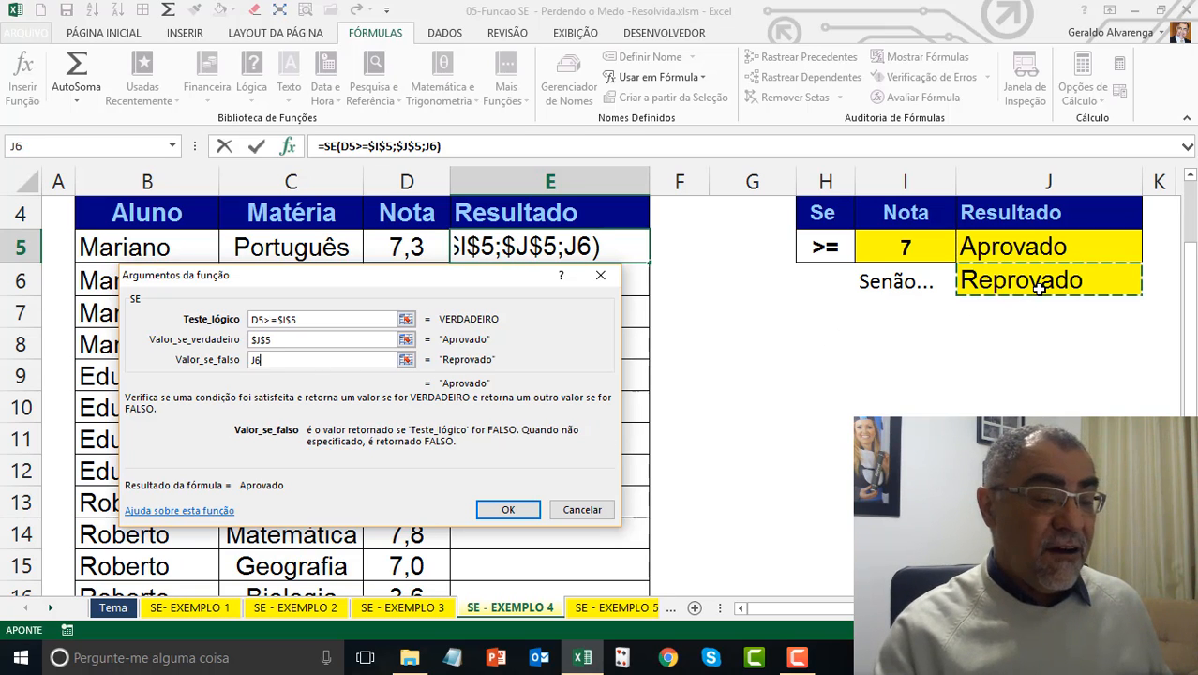
key("F4")
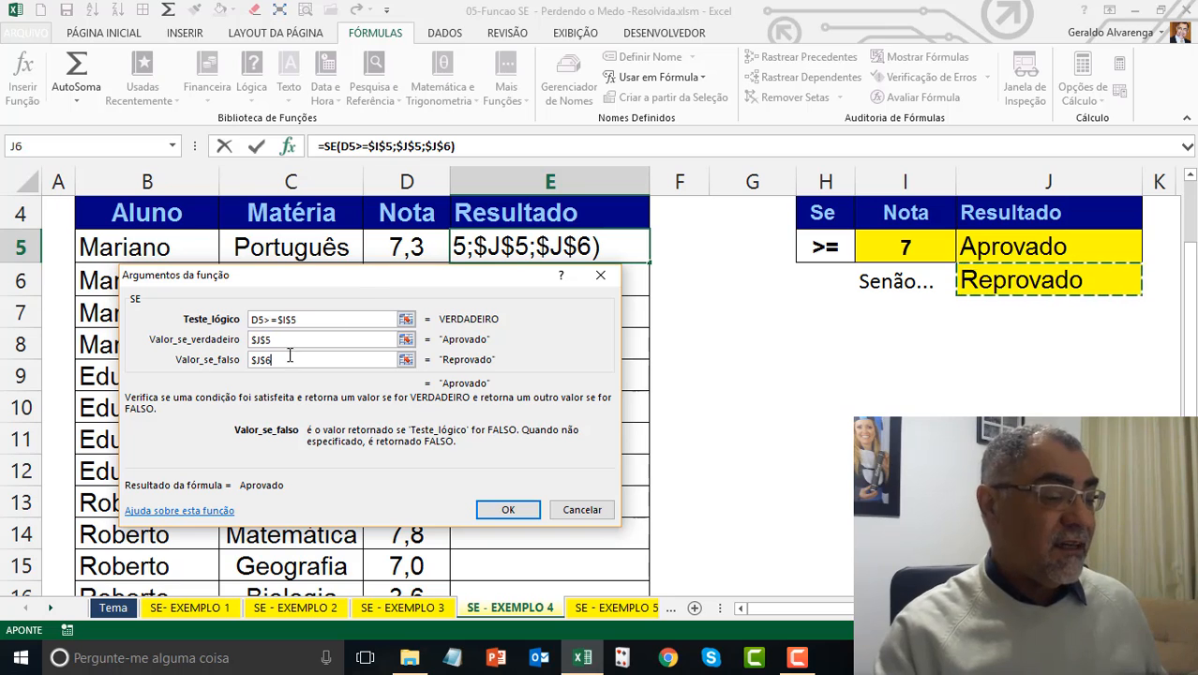
left_click_drag(354, 284, 377, 167)
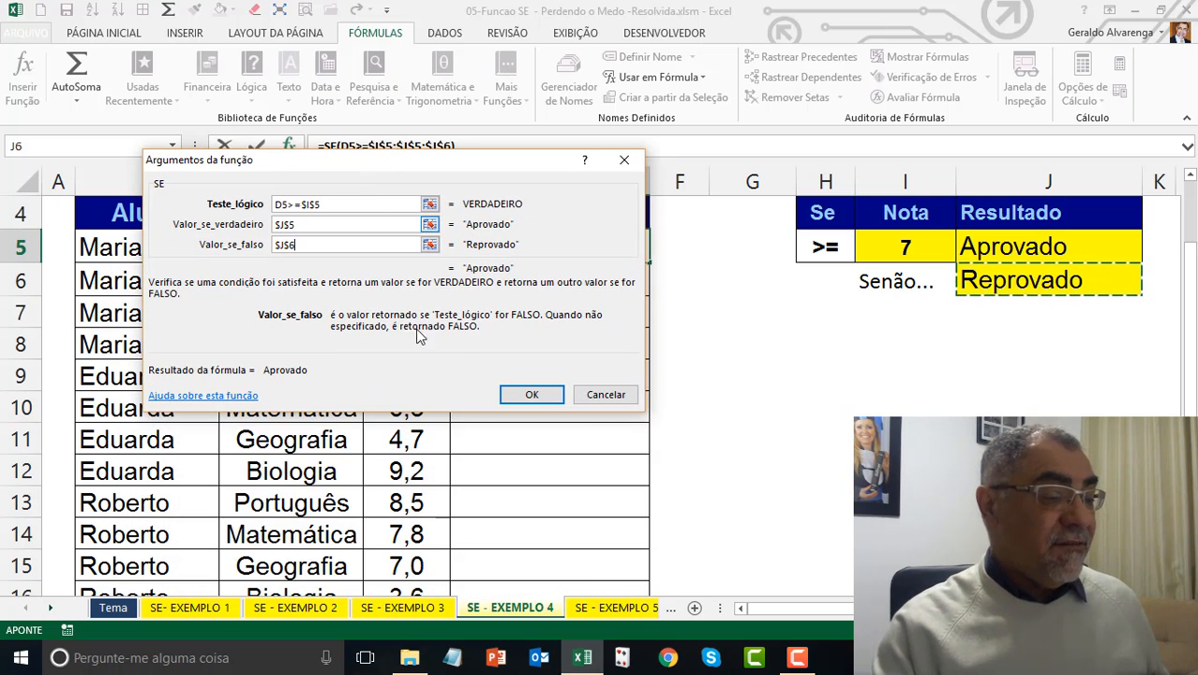
left_click(531, 395)
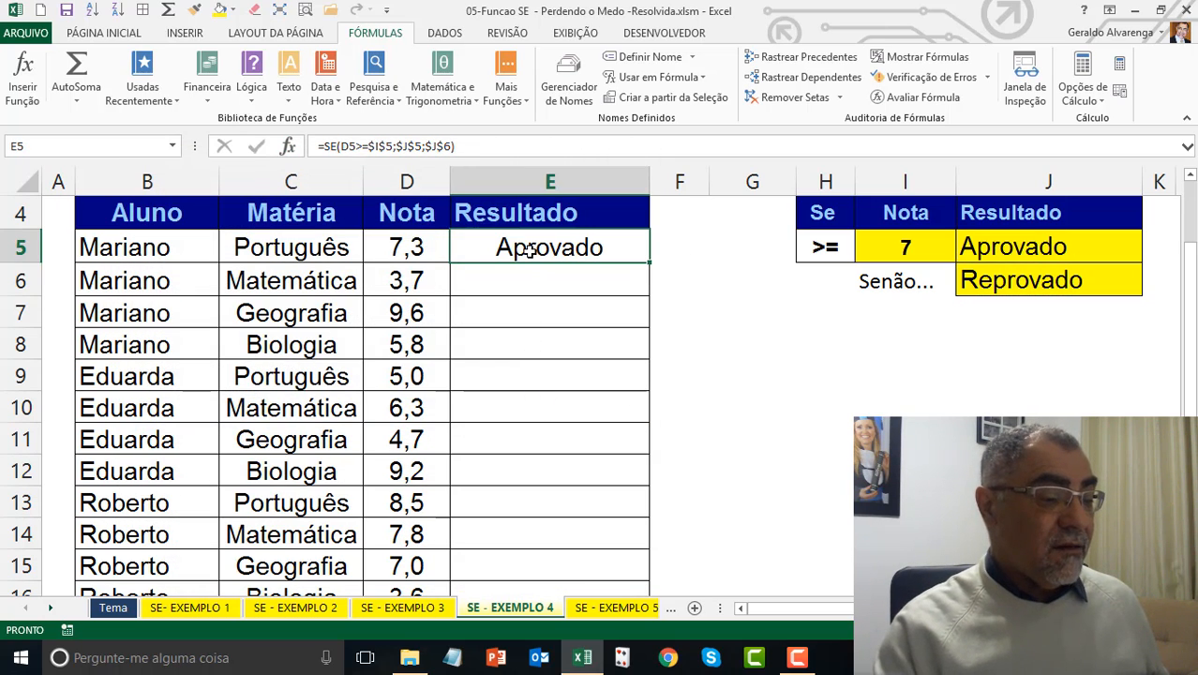
- Test the E5 formula by changing the grade in D5 to 4, to 8 and finally to 7
left_click(401, 253)
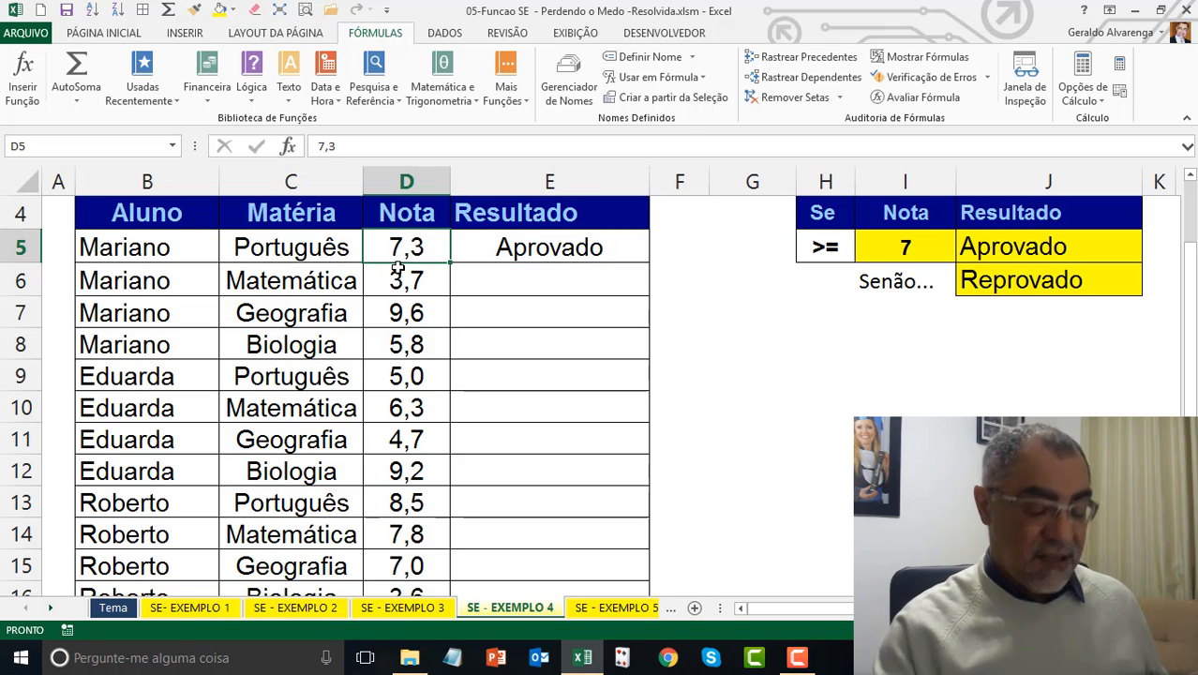
type("4")
key("Return")
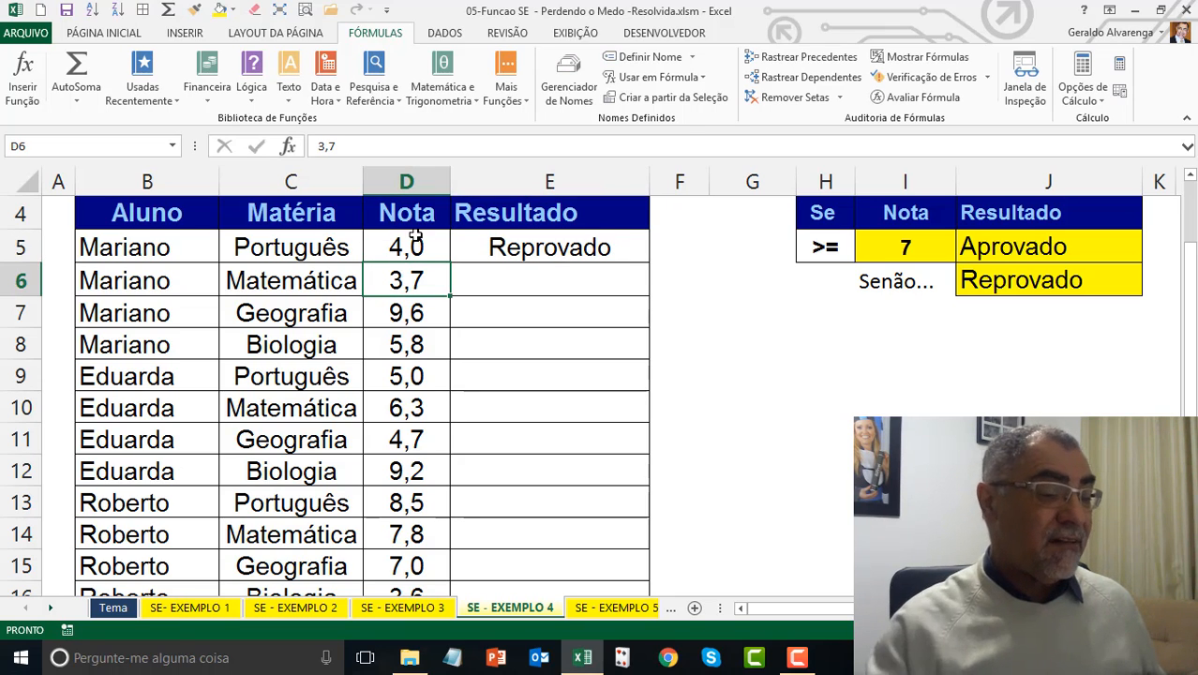
left_click(416, 244)
type("8")
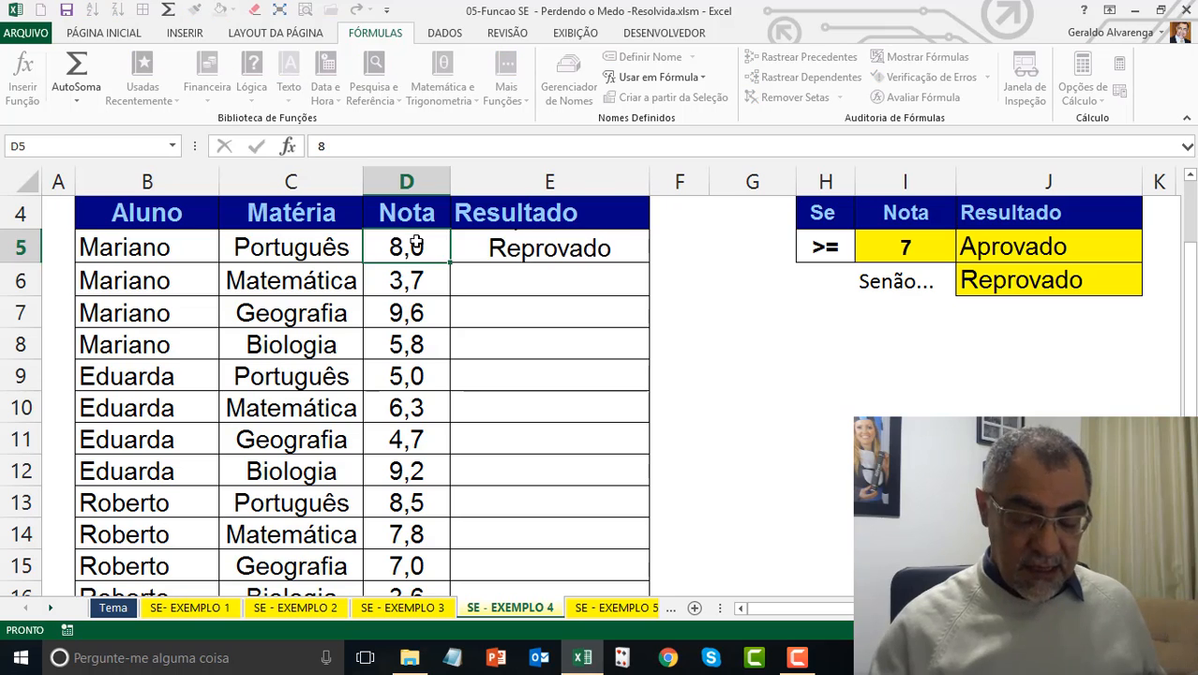
key("Return")
left_click(416, 245)
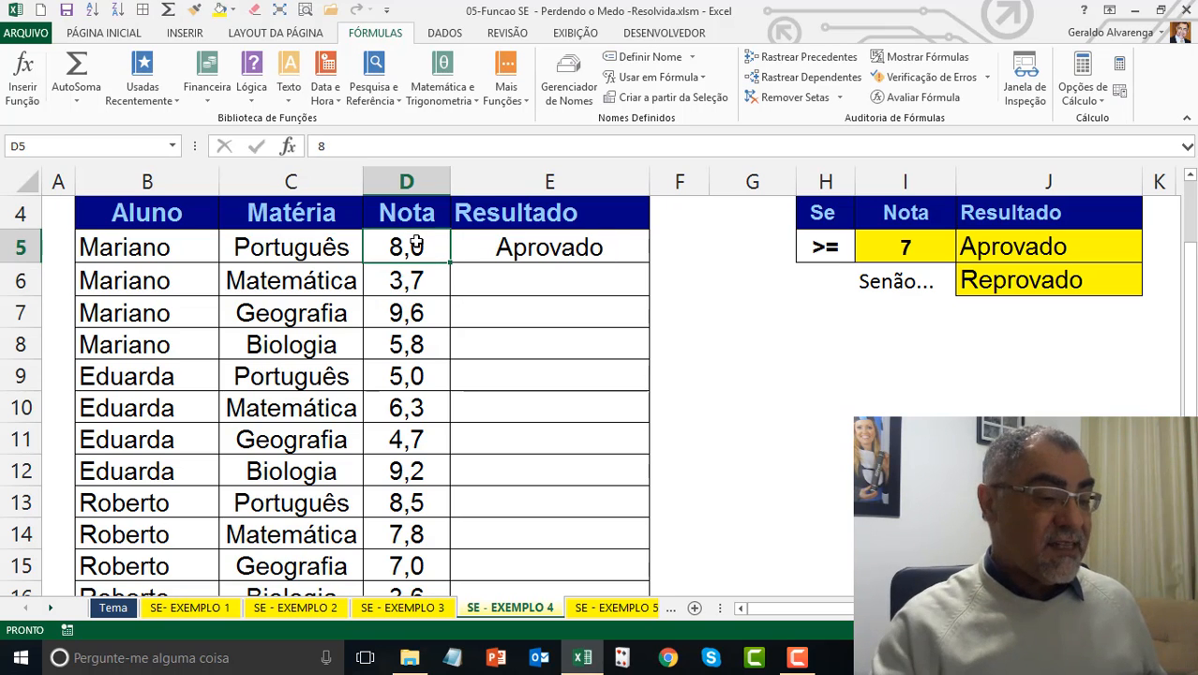
type("7")
key("Return")
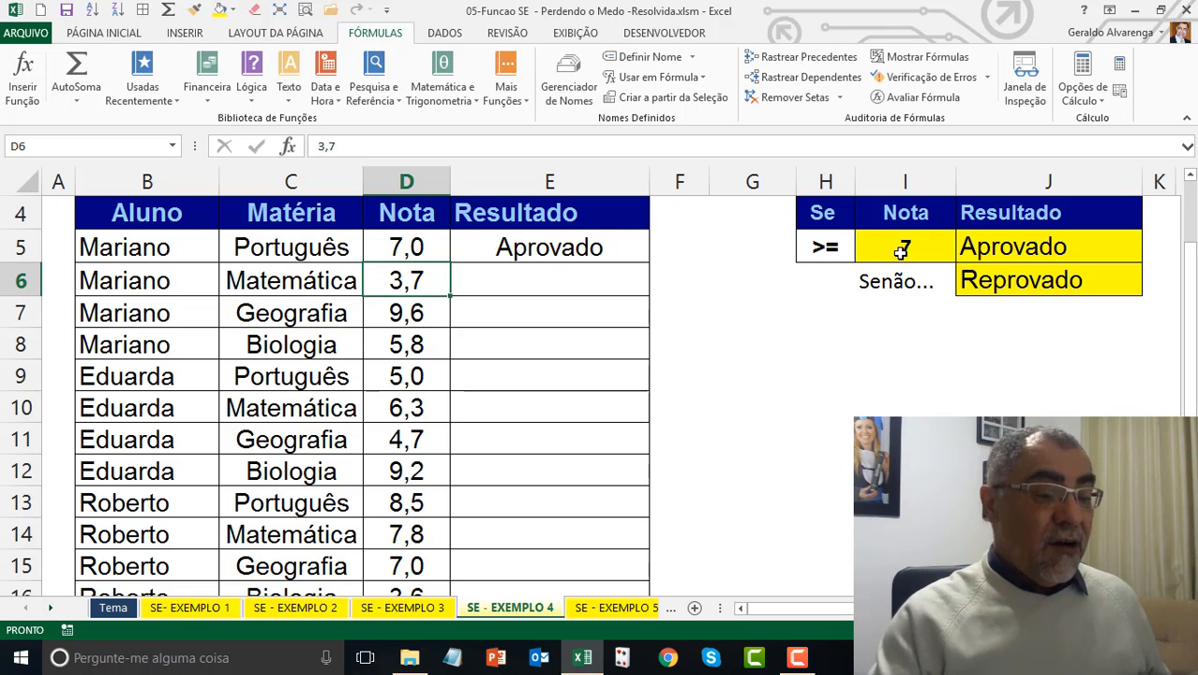
- Test the minimum grade in I5 with the value 8 and set it back to 7
left_click(903, 248)
type("8")
key("Return")
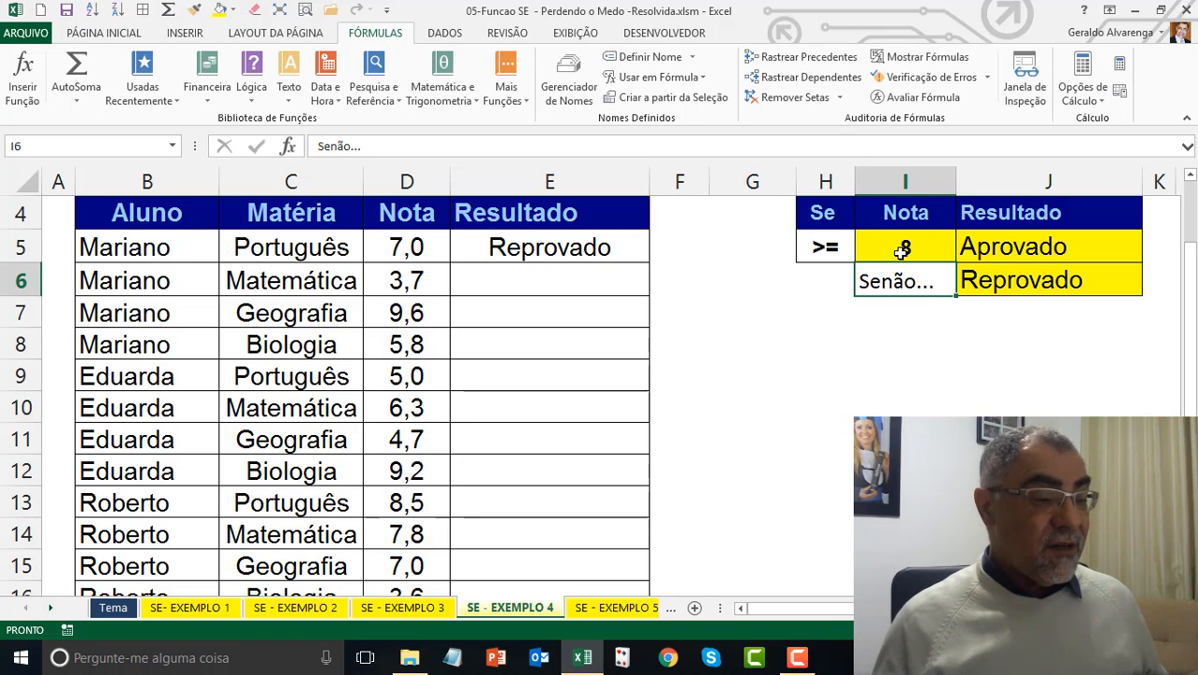
left_click(940, 247)
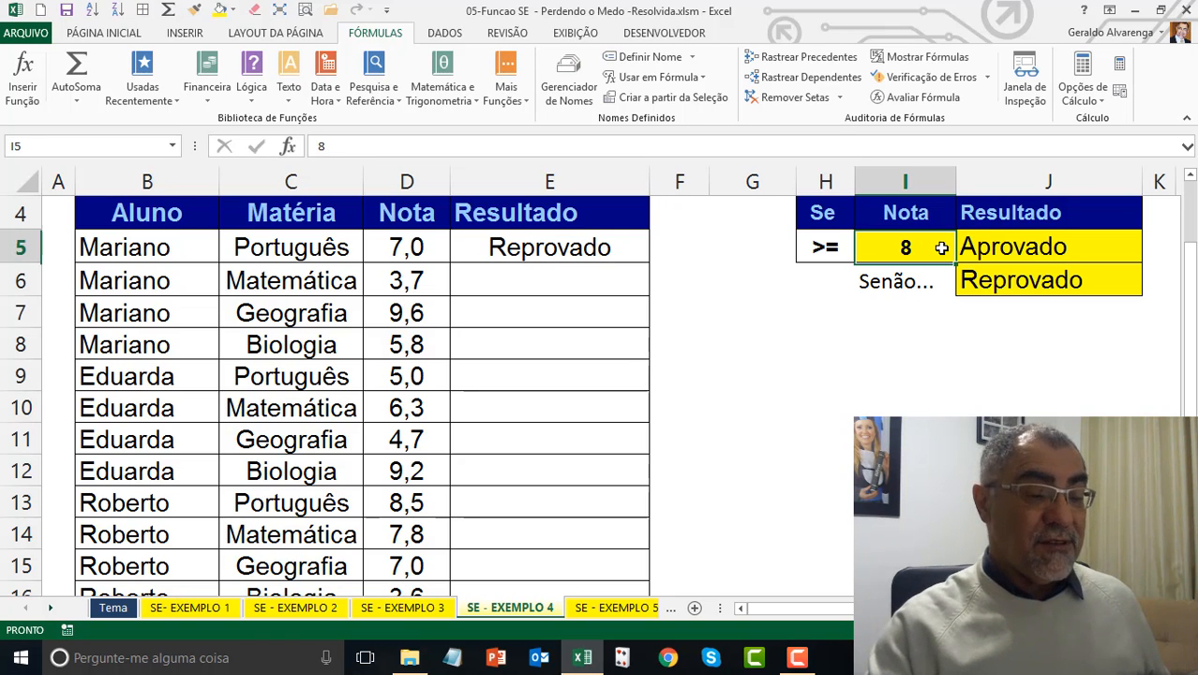
type("7")
key("Return")
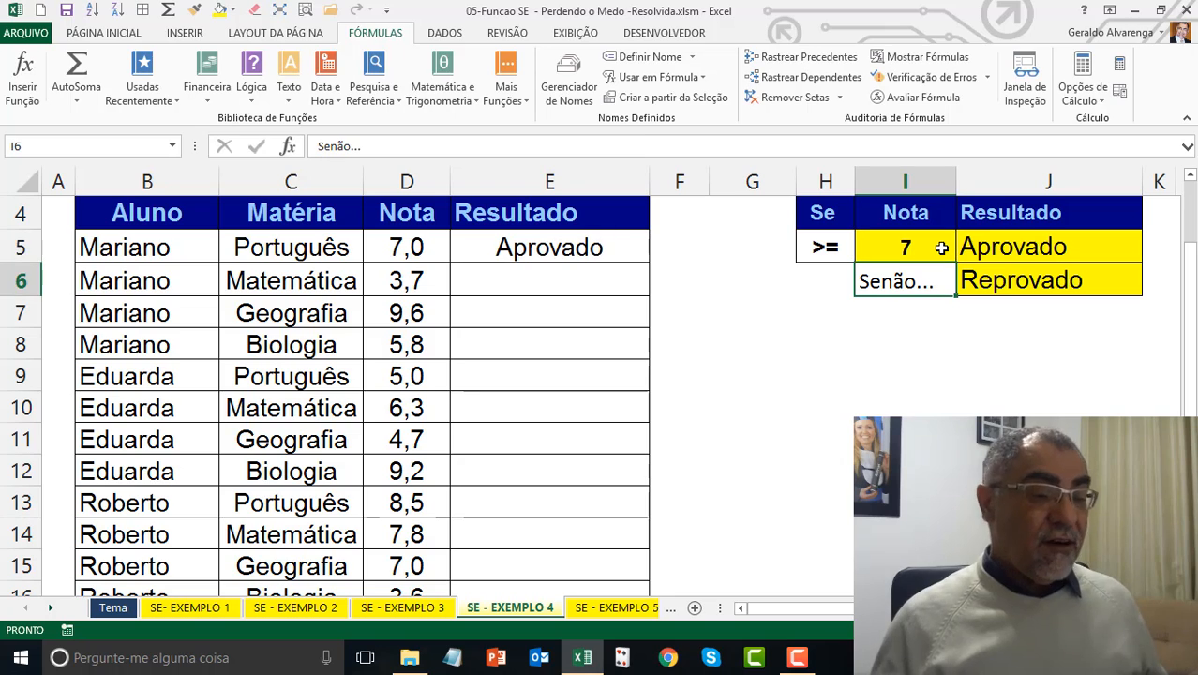
- Fill the E5 formula down the whole Resultado column and highlight E5 in yellow
left_click(600, 250)
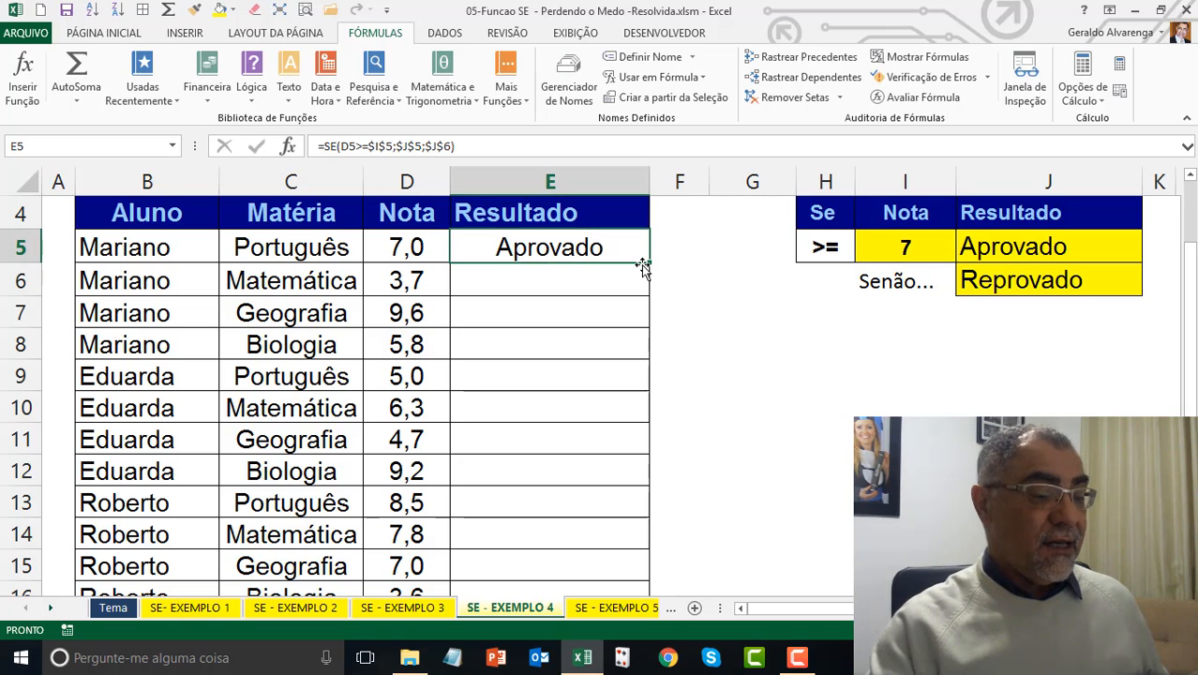
double_click(646, 265)
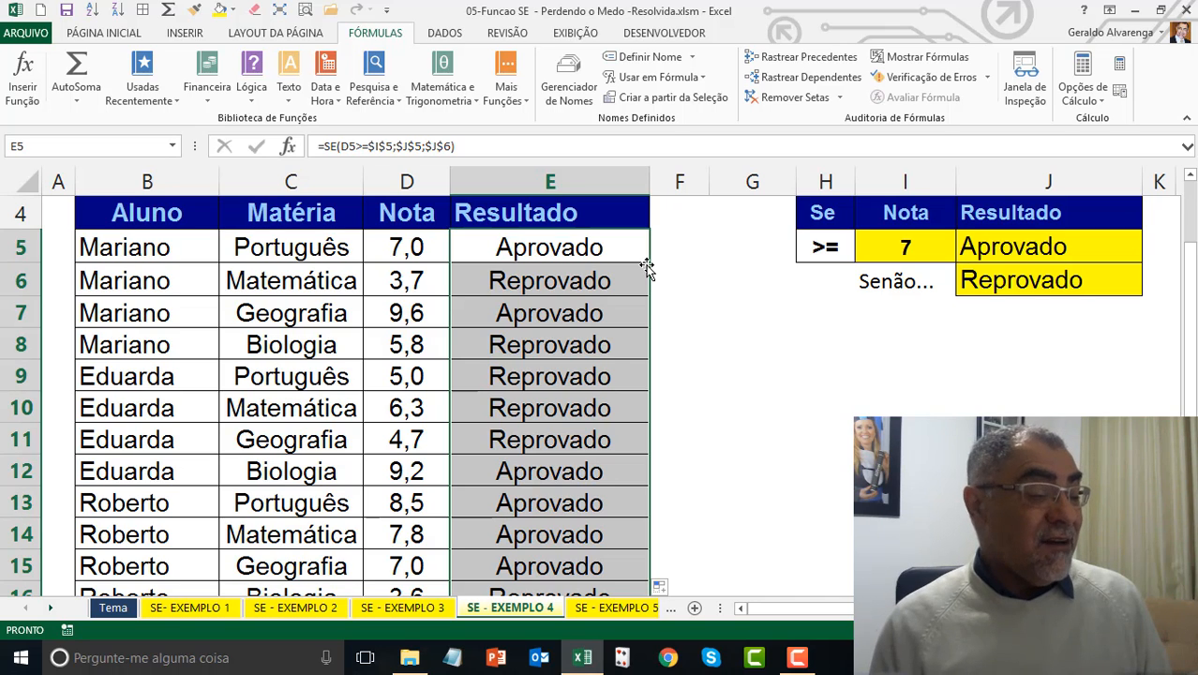
left_click(583, 247)
left_click(223, 13)
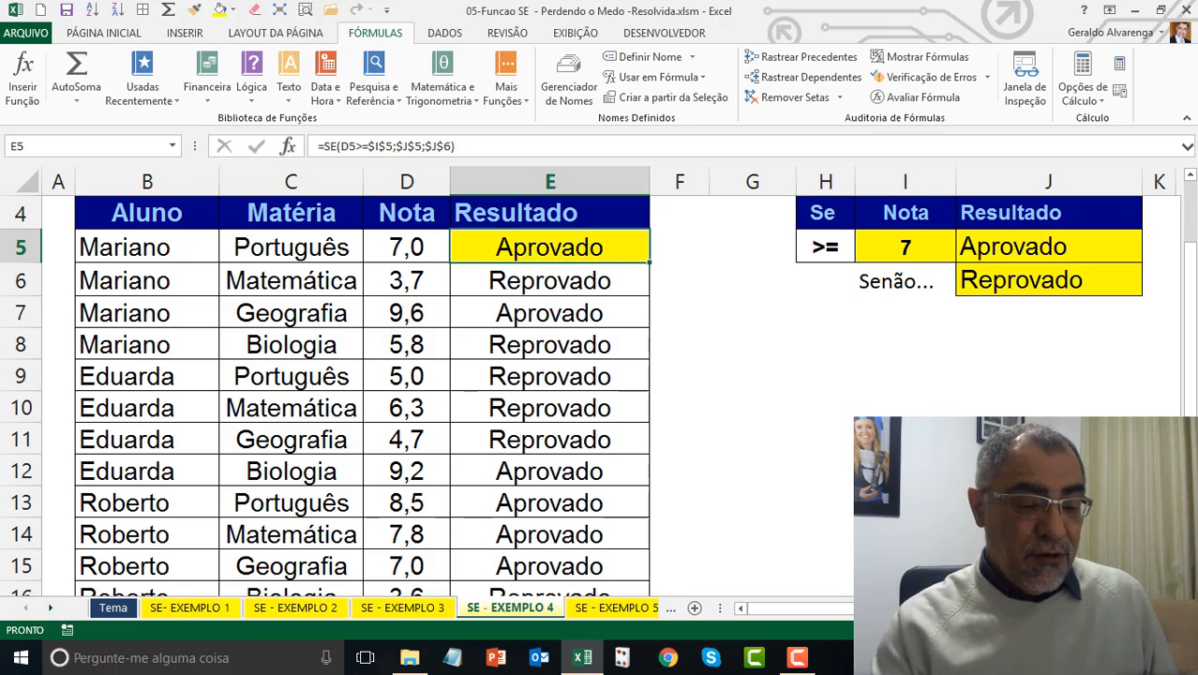
scroll(602, 368, "down", 3)
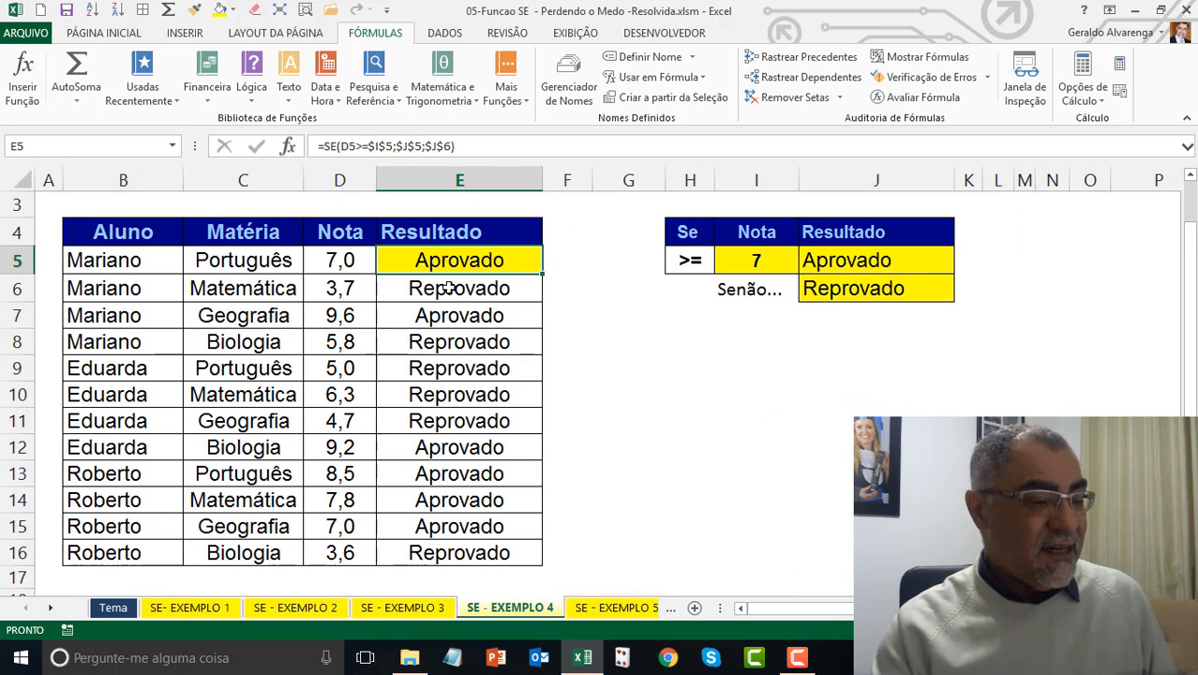
left_click(448, 287)
- Open the SE - EXEMPLO 5 sheet and review the three possible results in I7:I9
left_click(630, 609)
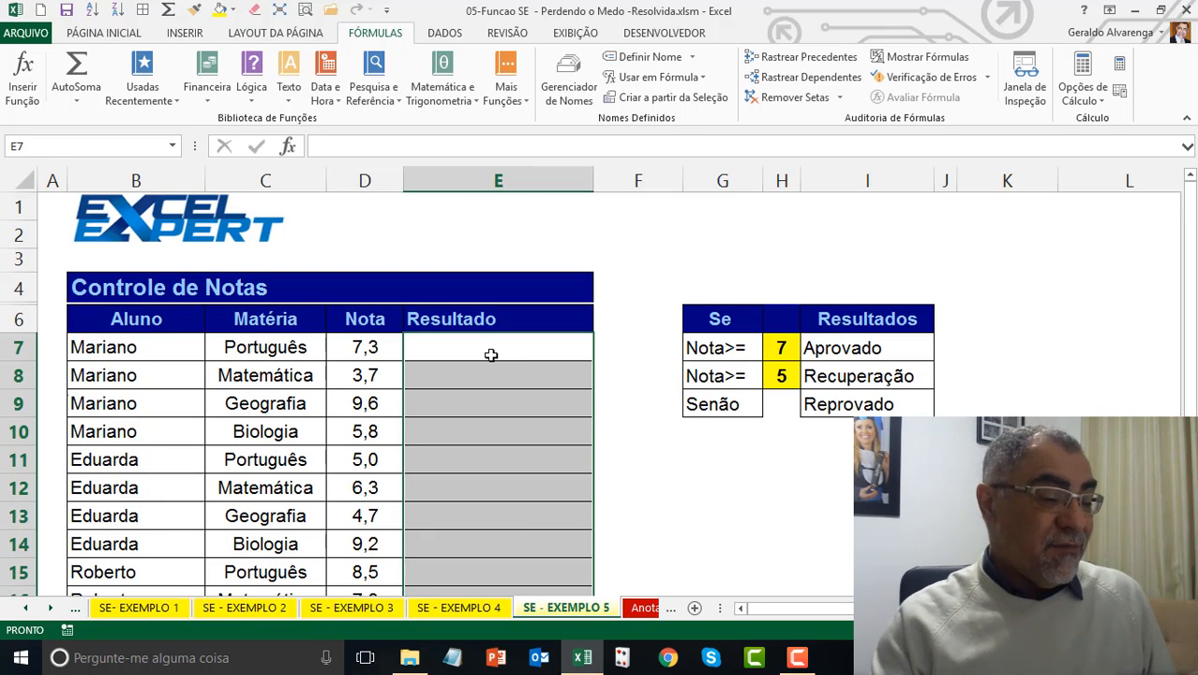
left_click(494, 352)
left_click_drag(1191, 397, 1191, 343)
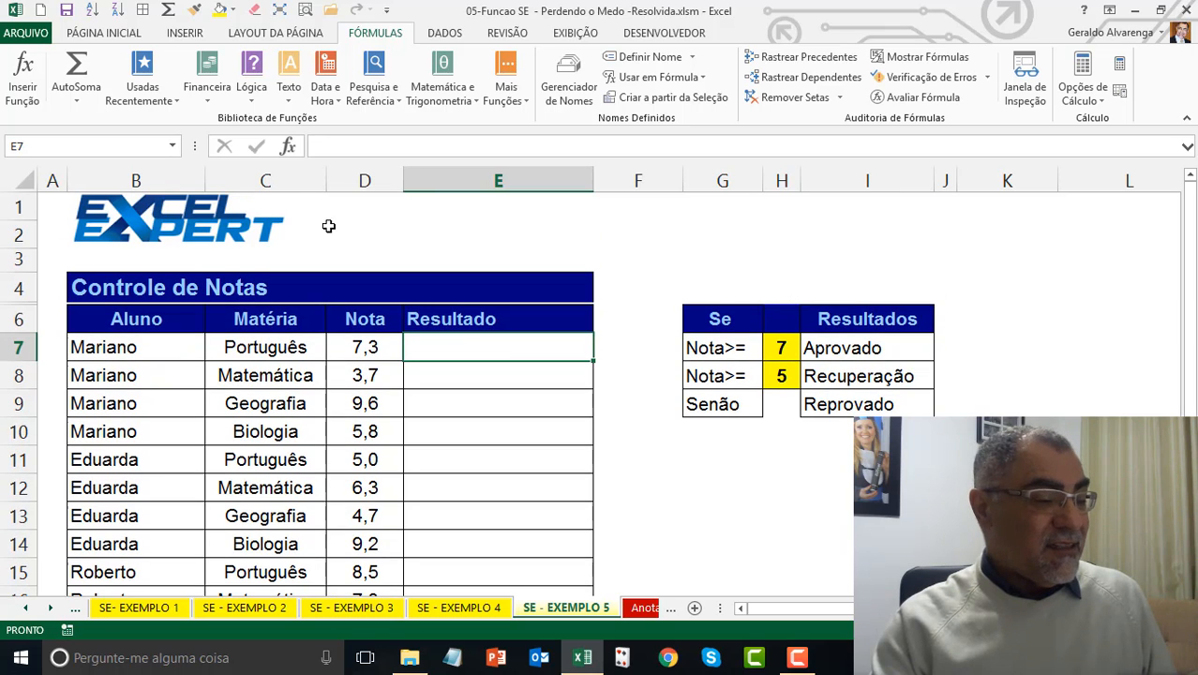
left_click(840, 348)
key("Down")
key("Down")
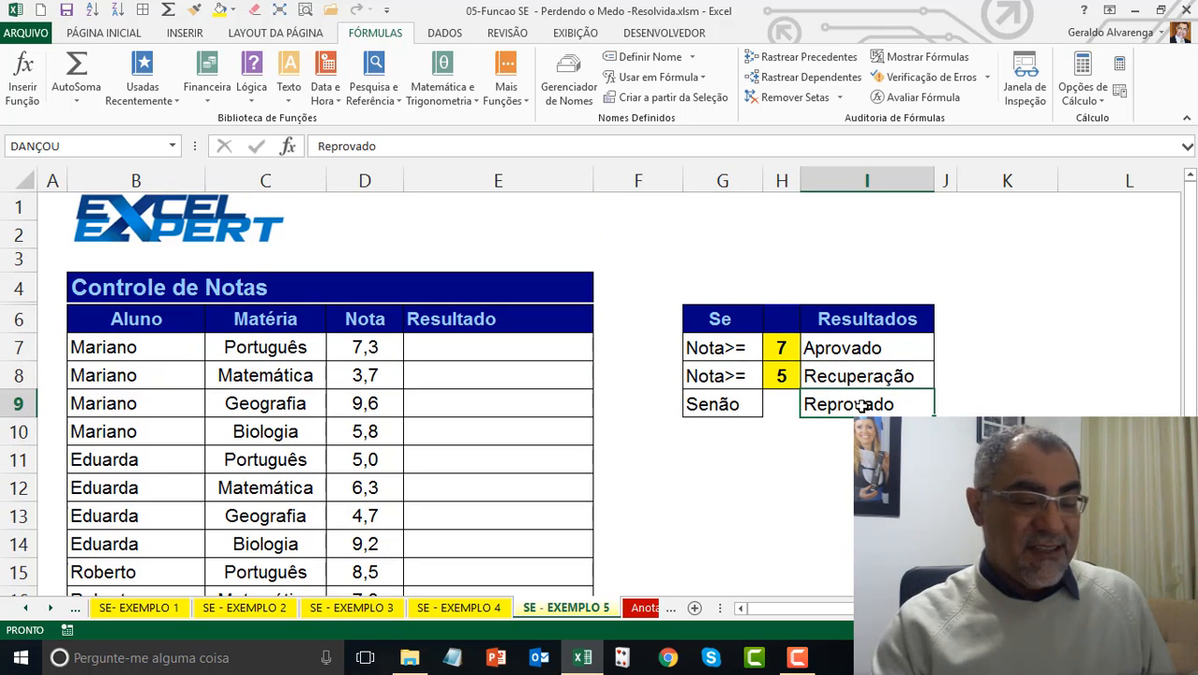
- Enlarge the sheet view to the range B4:I9 so the grades and criteria tables fit together
left_click_drag(720, 319, 290, 398)
left_click_drag(844, 404, 96, 281)
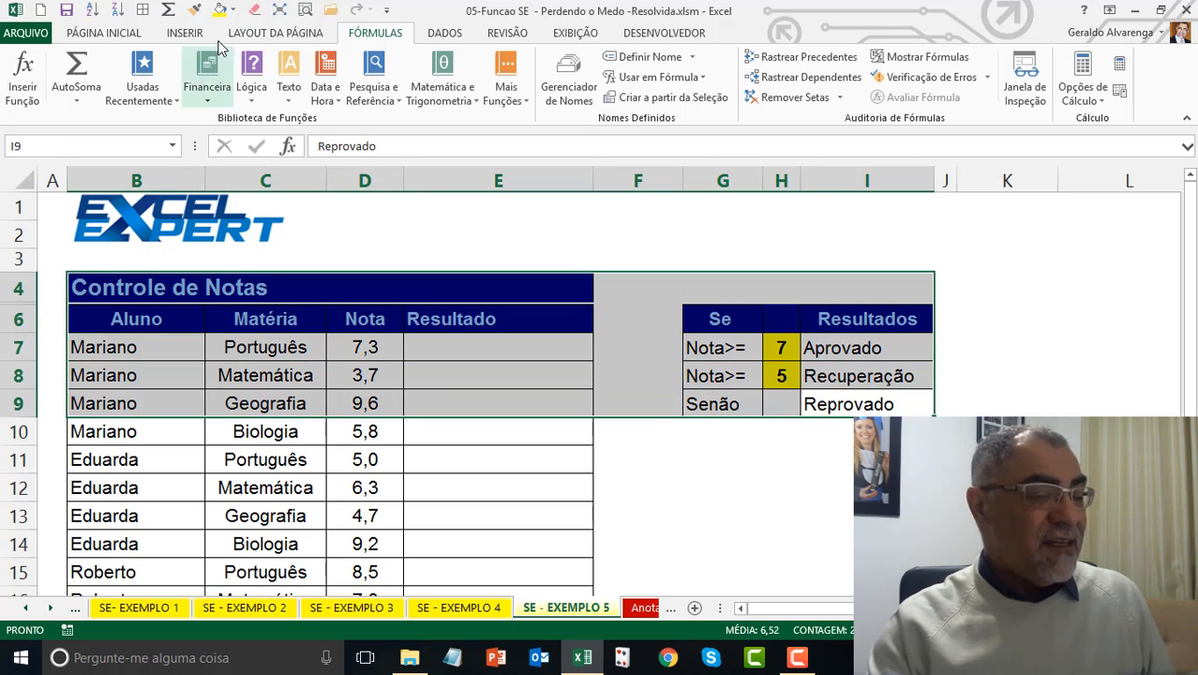
left_click(305, 10)
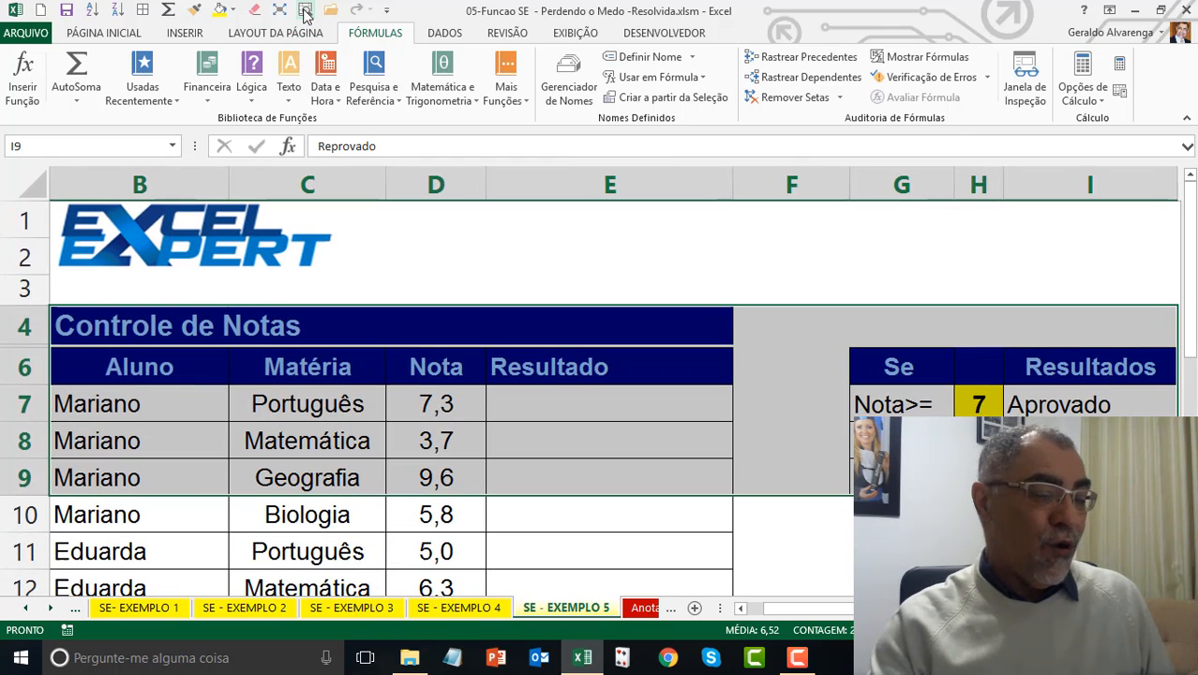
scroll(1162, 365, "down", 2)
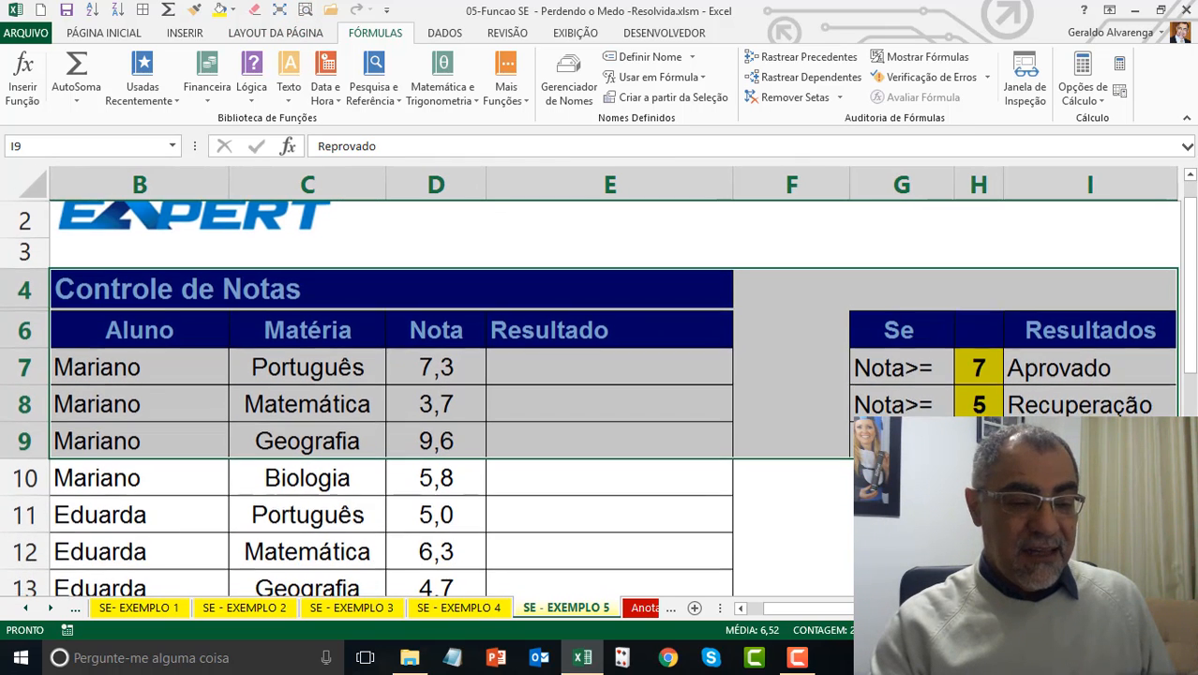
- Review the grade thresholds in H7 and H8 and the Recuperação result in I8
left_click(975, 286)
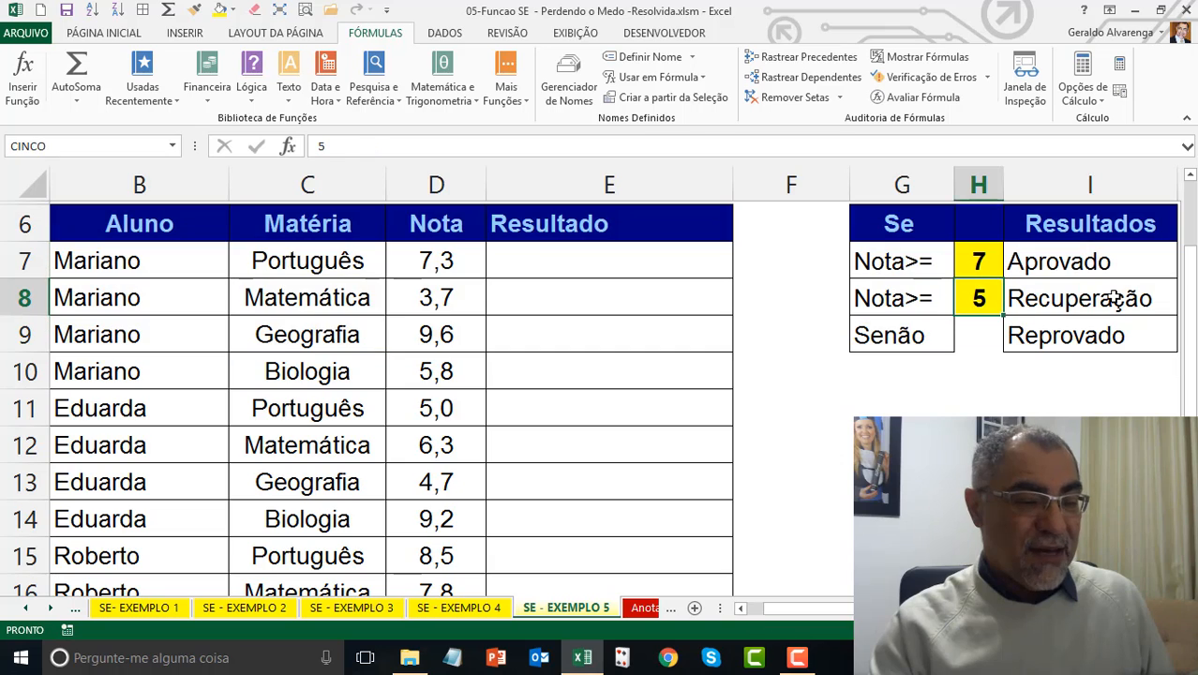
left_click(1116, 298)
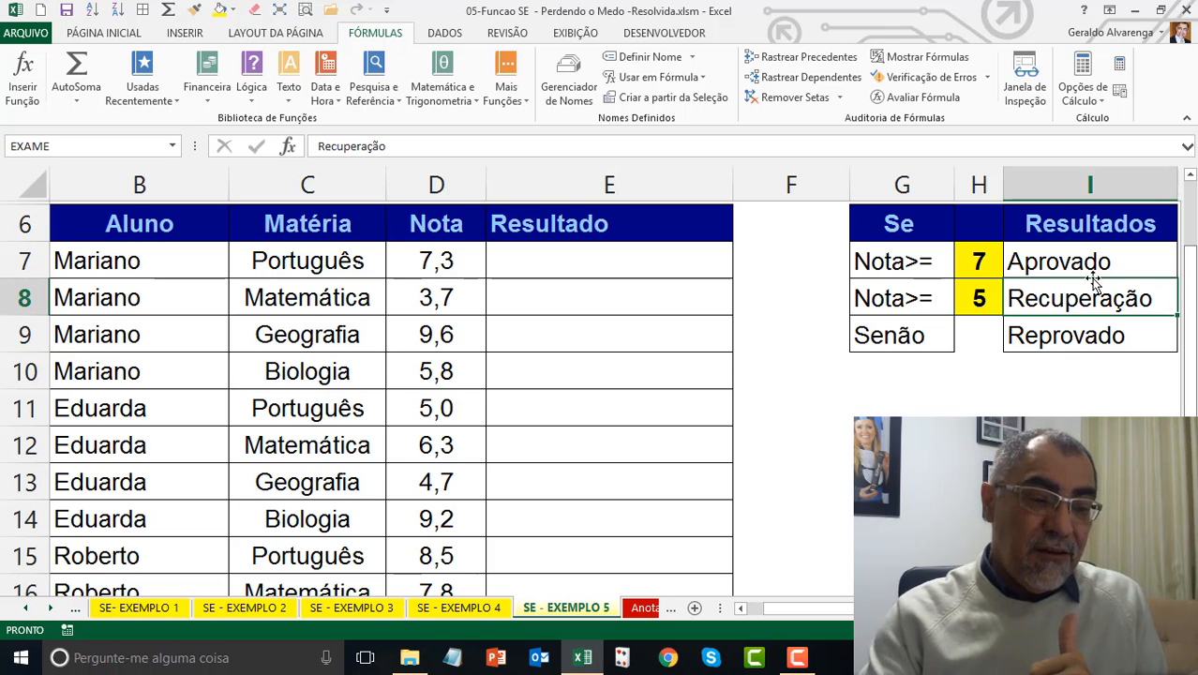
left_click(966, 261)
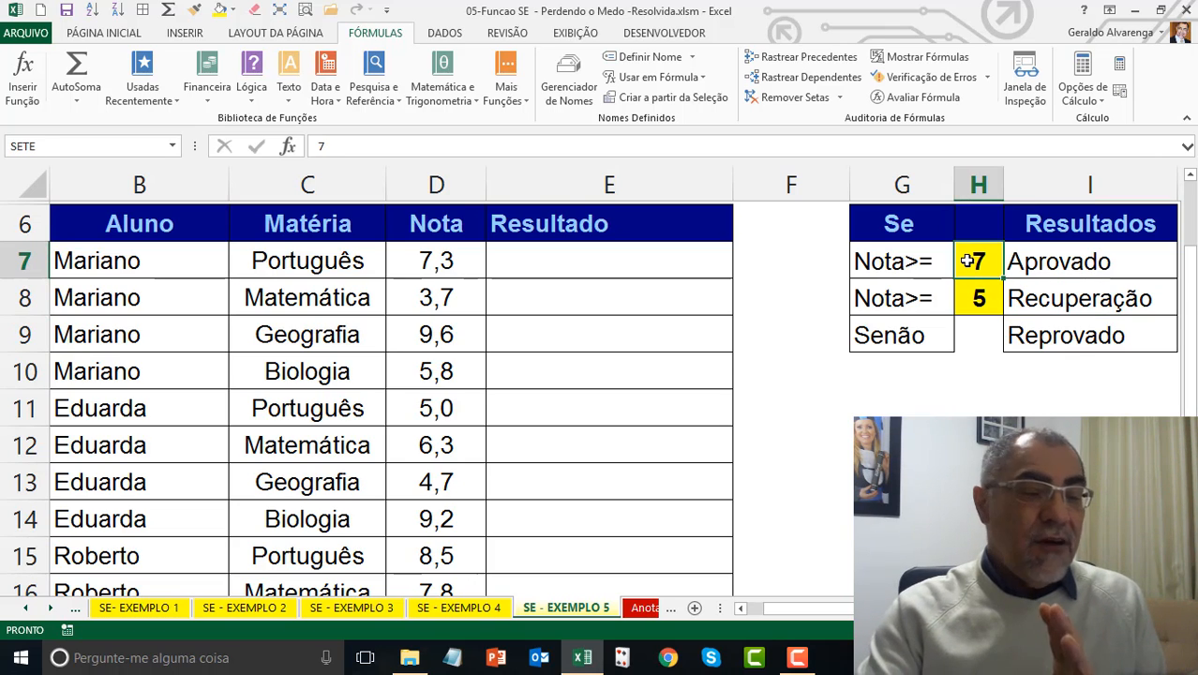
left_click(979, 298)
- Highlight the result cells I7:I9 in yellow
left_click_drag(1070, 261, 1068, 338)
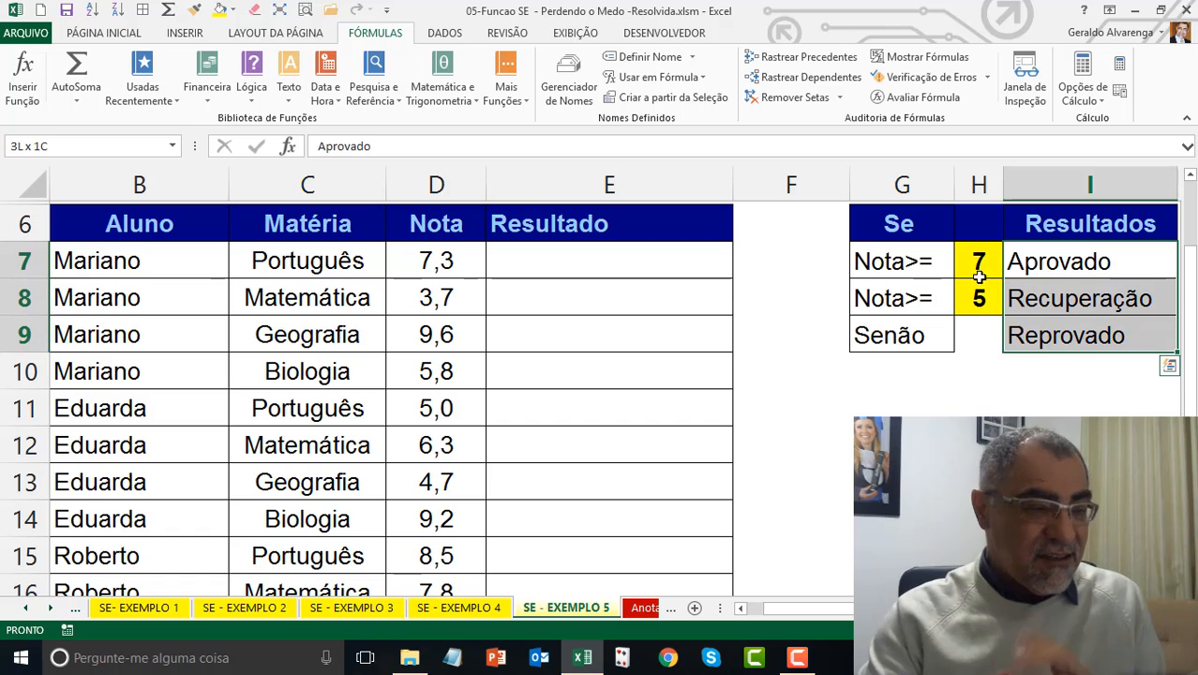
left_click(219, 12)
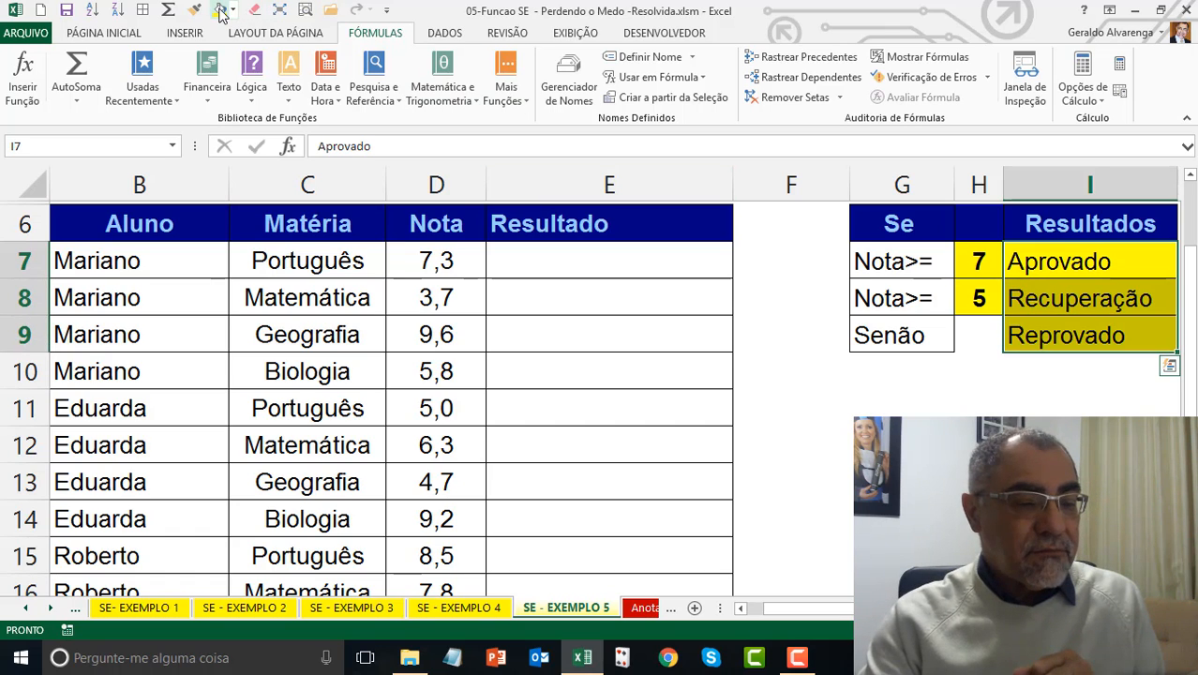
left_click_drag(1024, 262, 1069, 335)
- Check the name assigned to the threshold cell H7
left_click(982, 261)
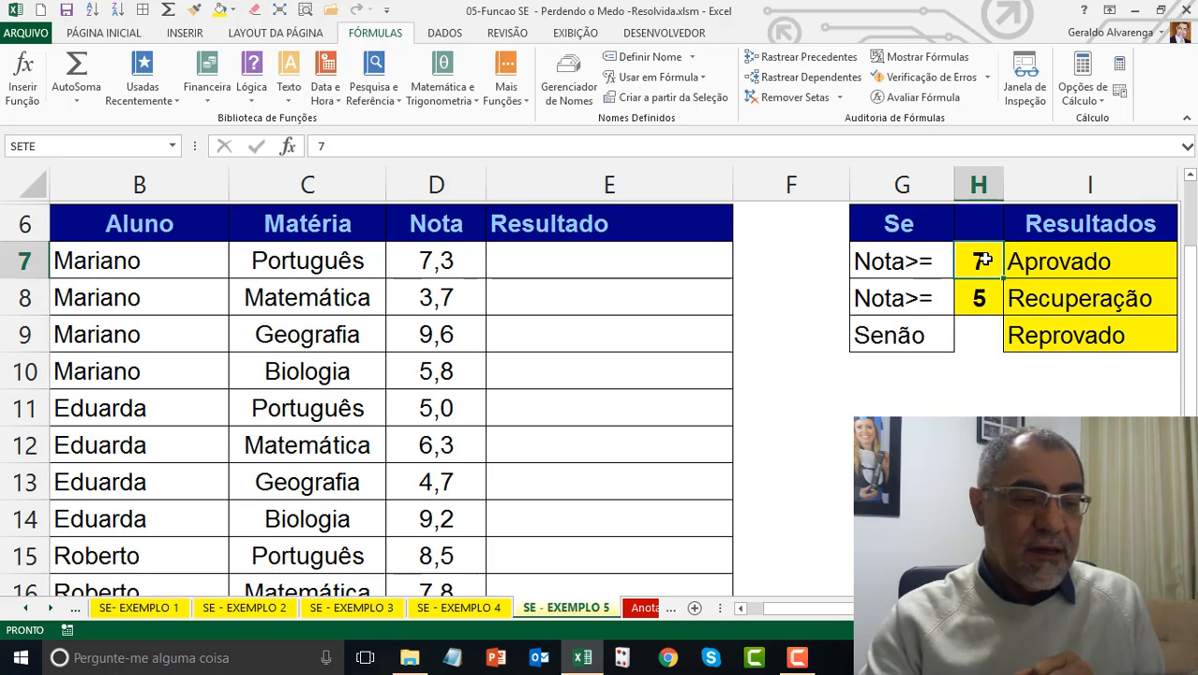
left_click(101, 146)
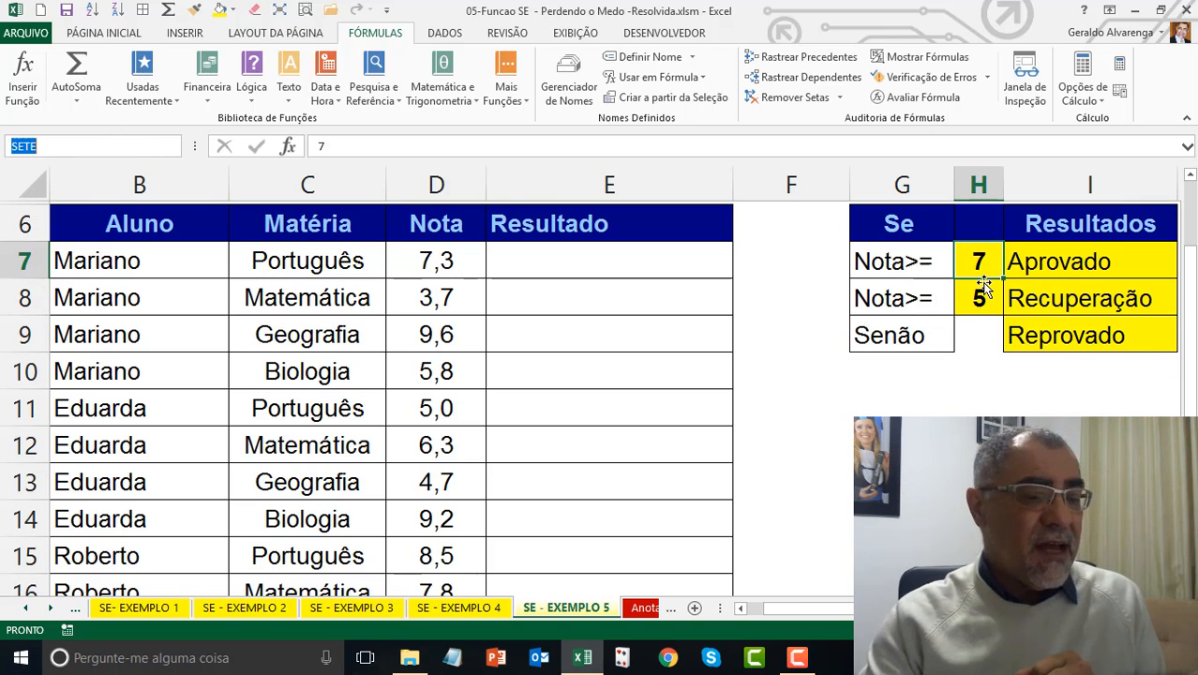
left_click(165, 147)
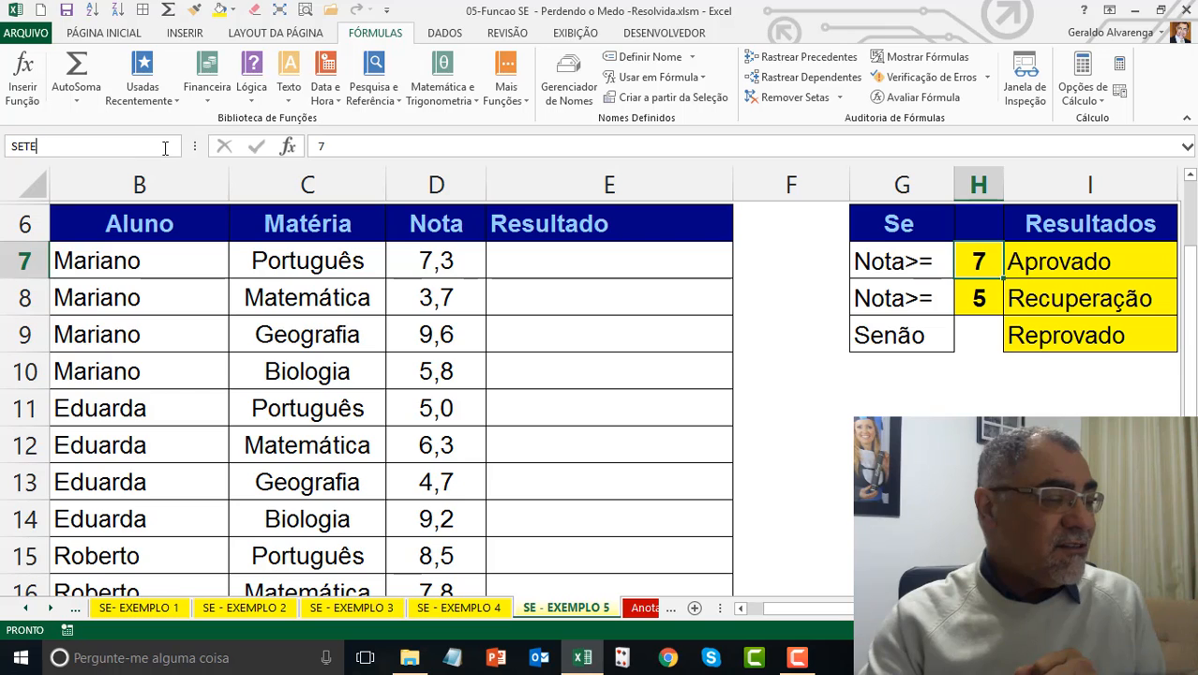
left_click(165, 147)
left_click(323, 304)
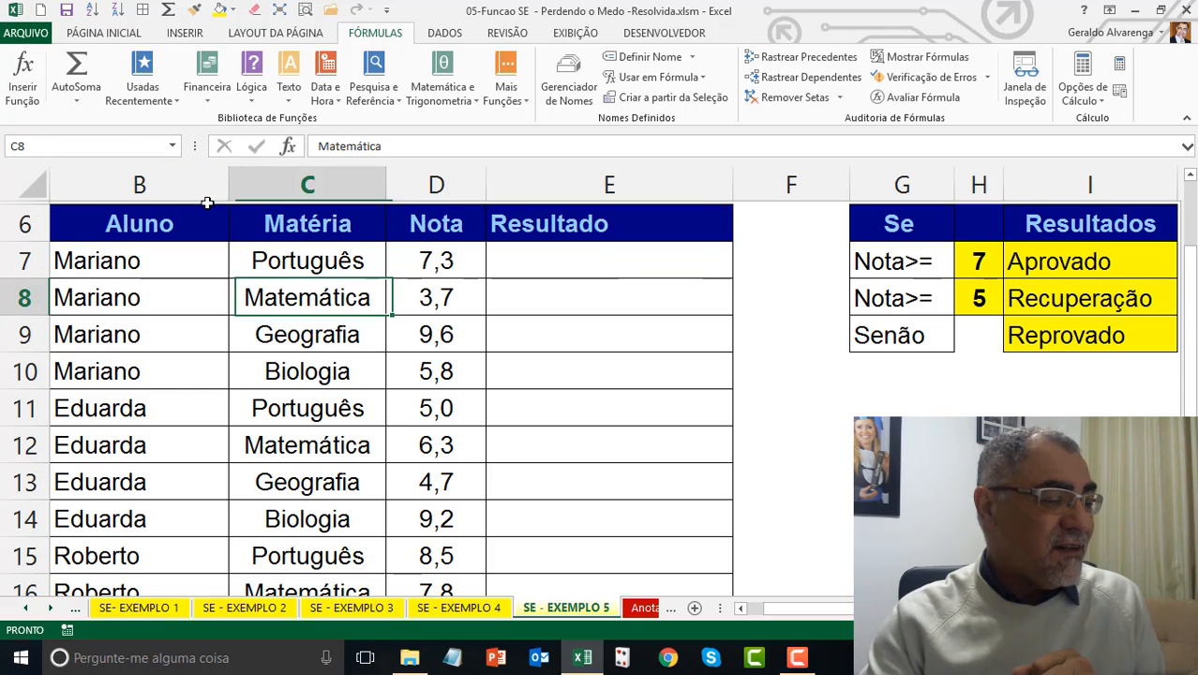
- Go to the named cells CINCO, EXAME, PASSOU and DANÇOU in turn to see which cell each name covers
left_click(173, 146)
left_click(118, 165)
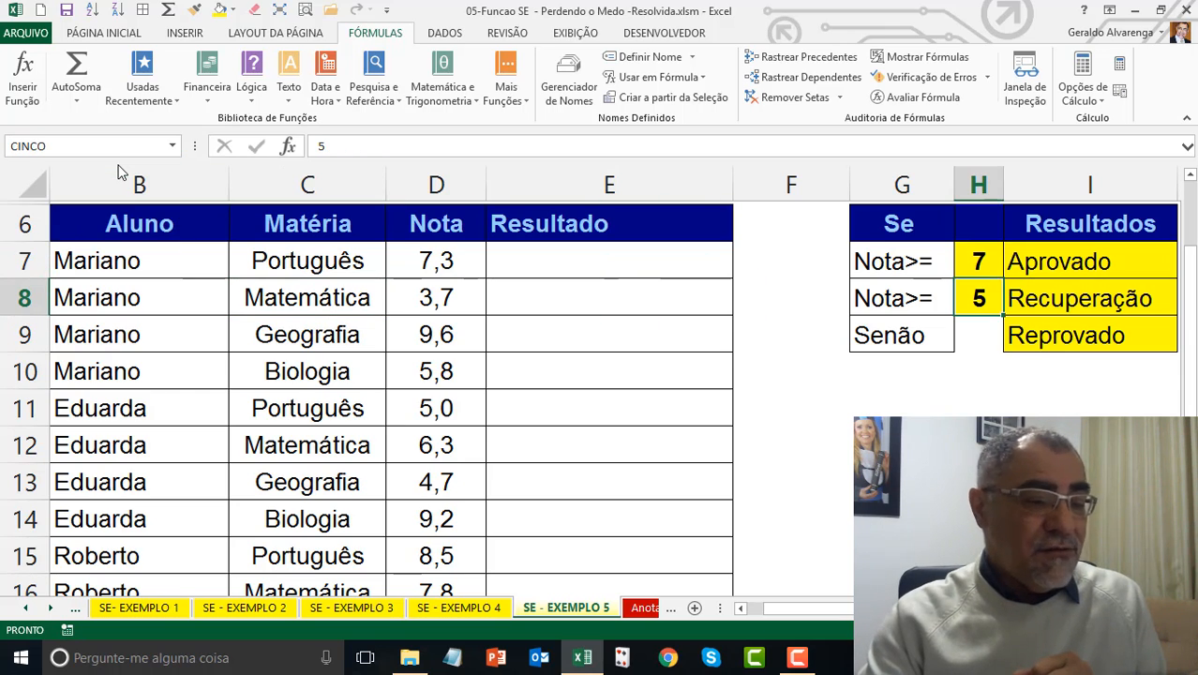
left_click(172, 145)
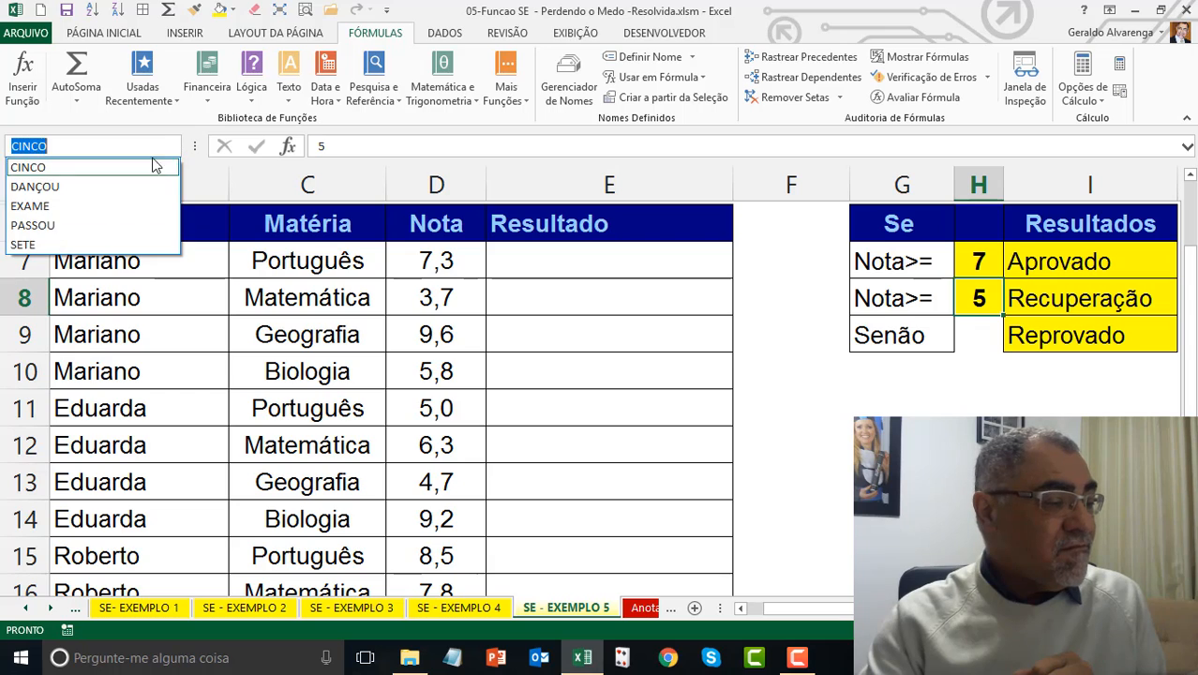
left_click(128, 203)
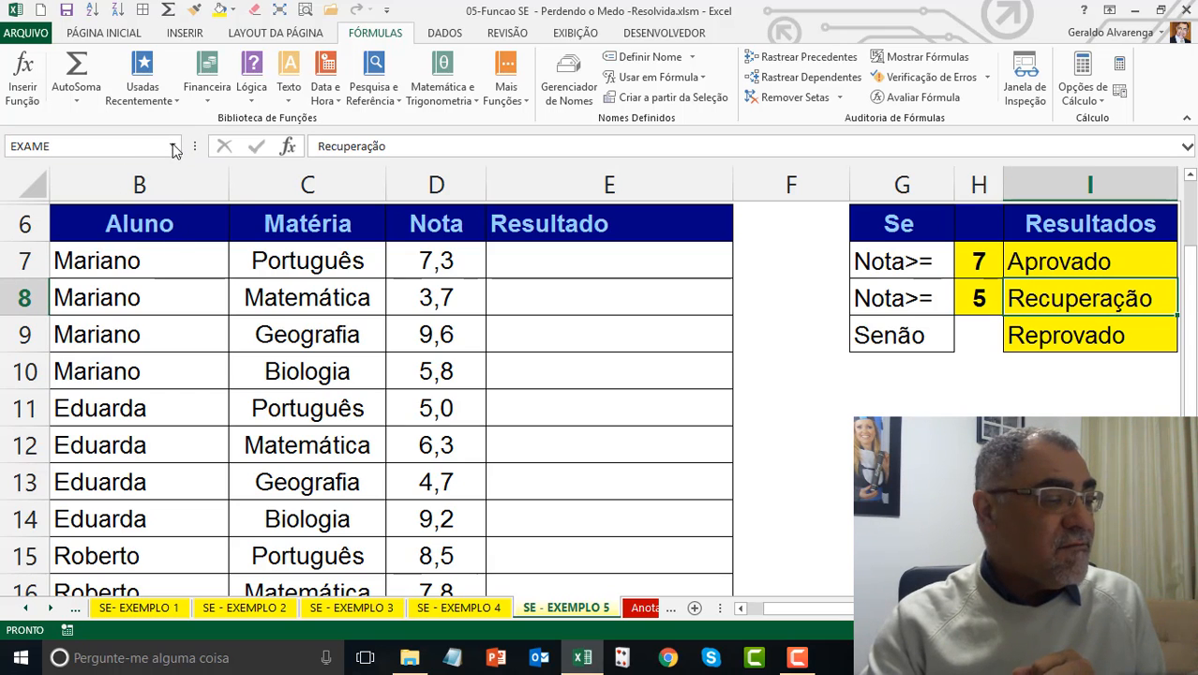
left_click(173, 145)
left_click(136, 224)
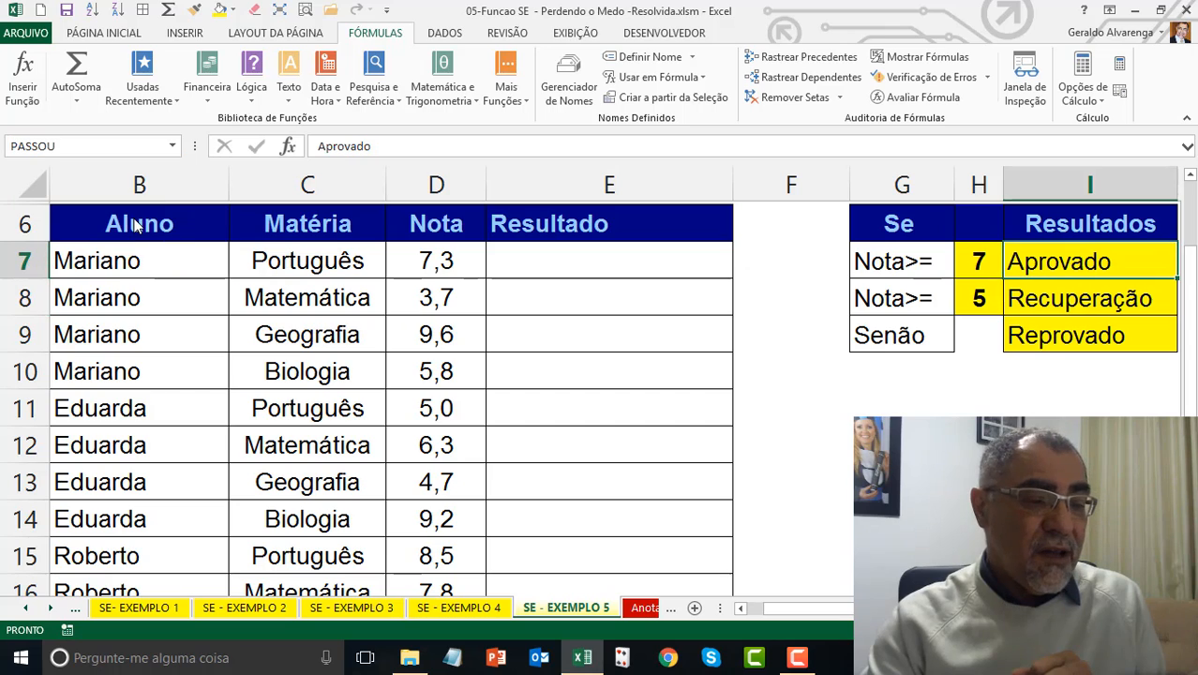
left_click(172, 145)
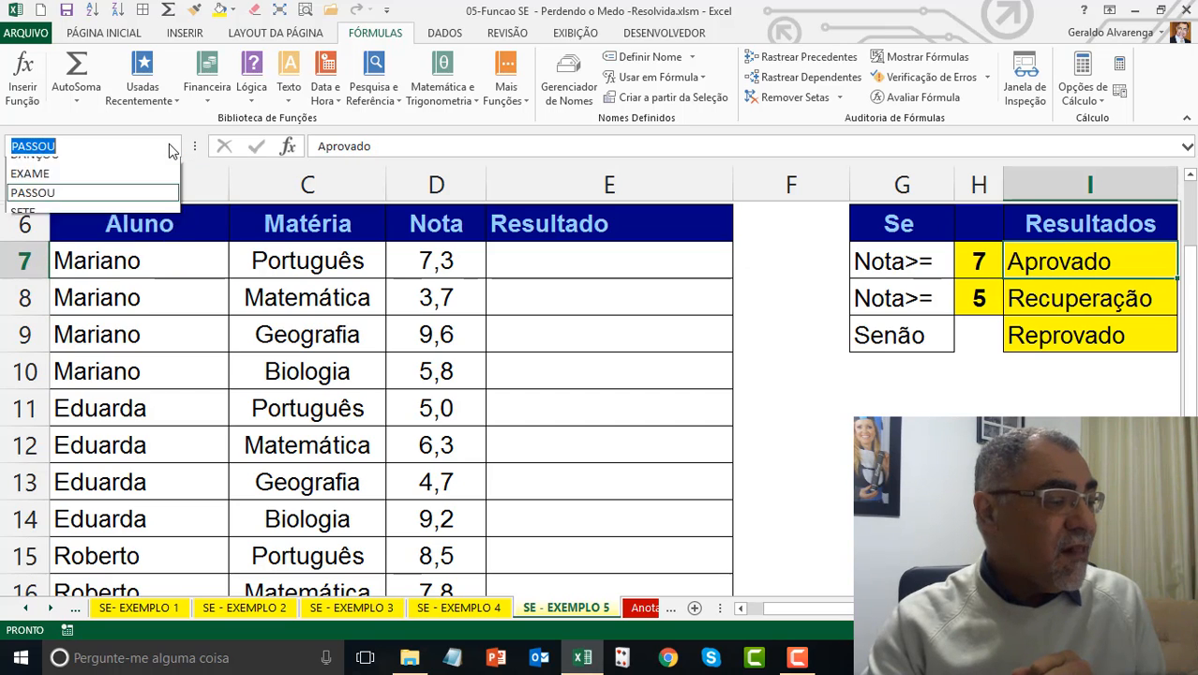
left_click(105, 186)
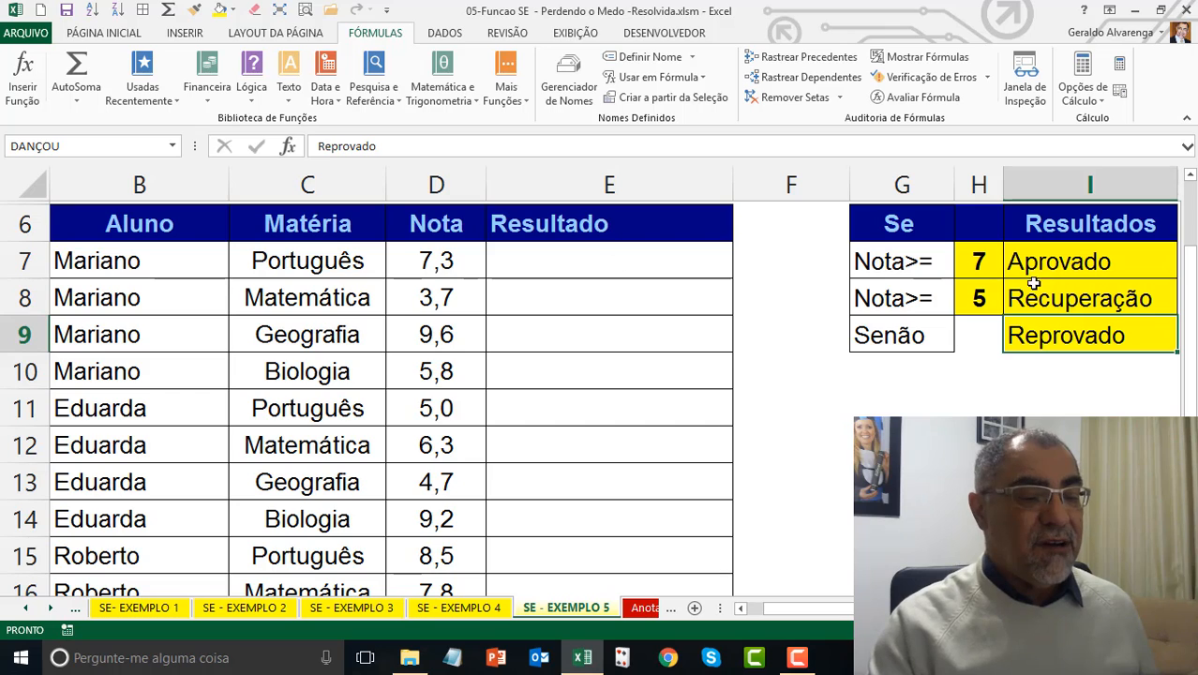
- Enter SETE as the name of threshold cell H7
left_click(979, 263)
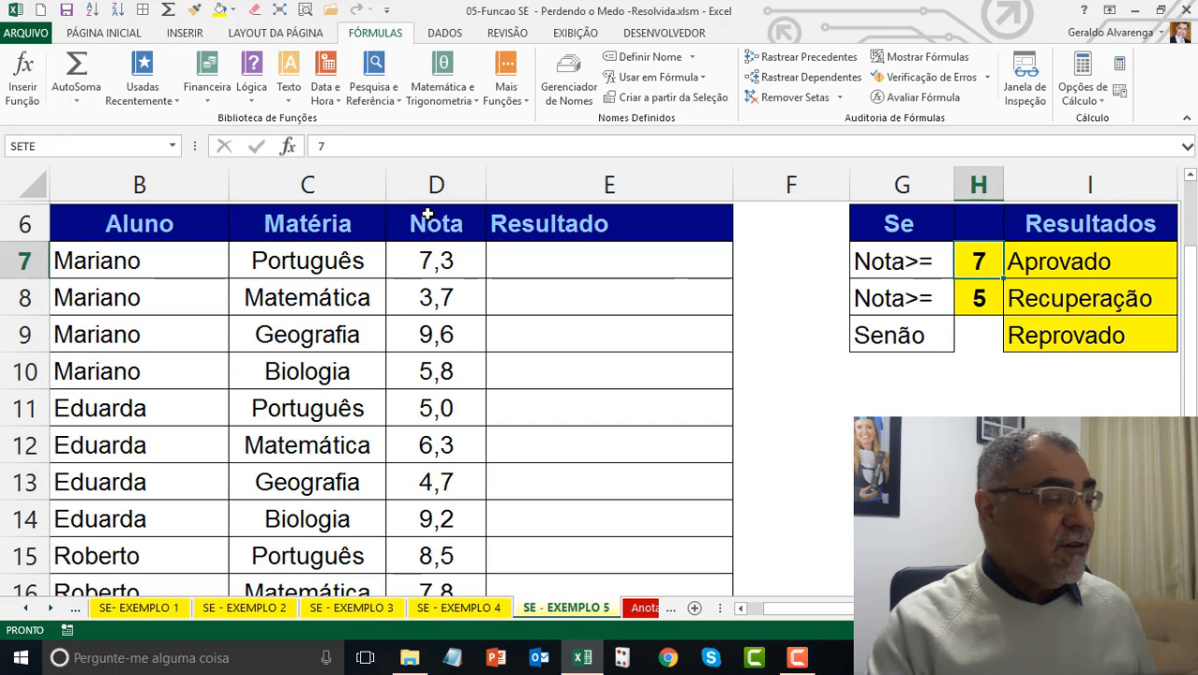
left_click(41, 148)
type("SETE")
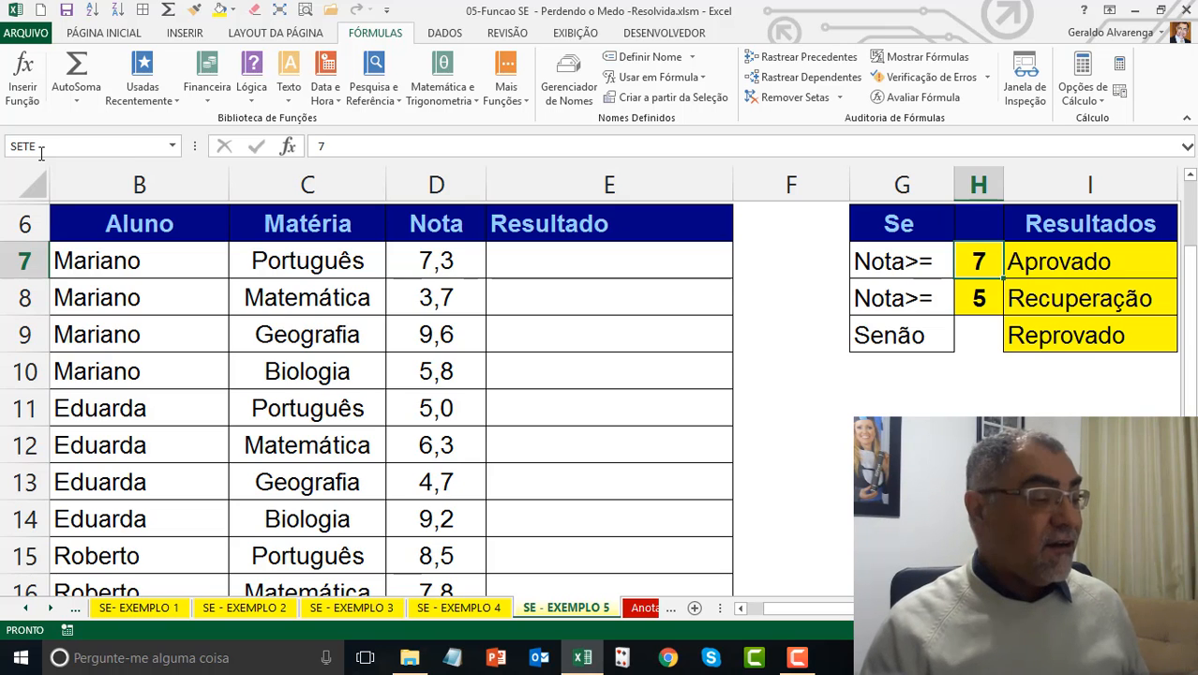
- Look up the cell reference of the name SETE in the Name Manager
left_click(574, 94)
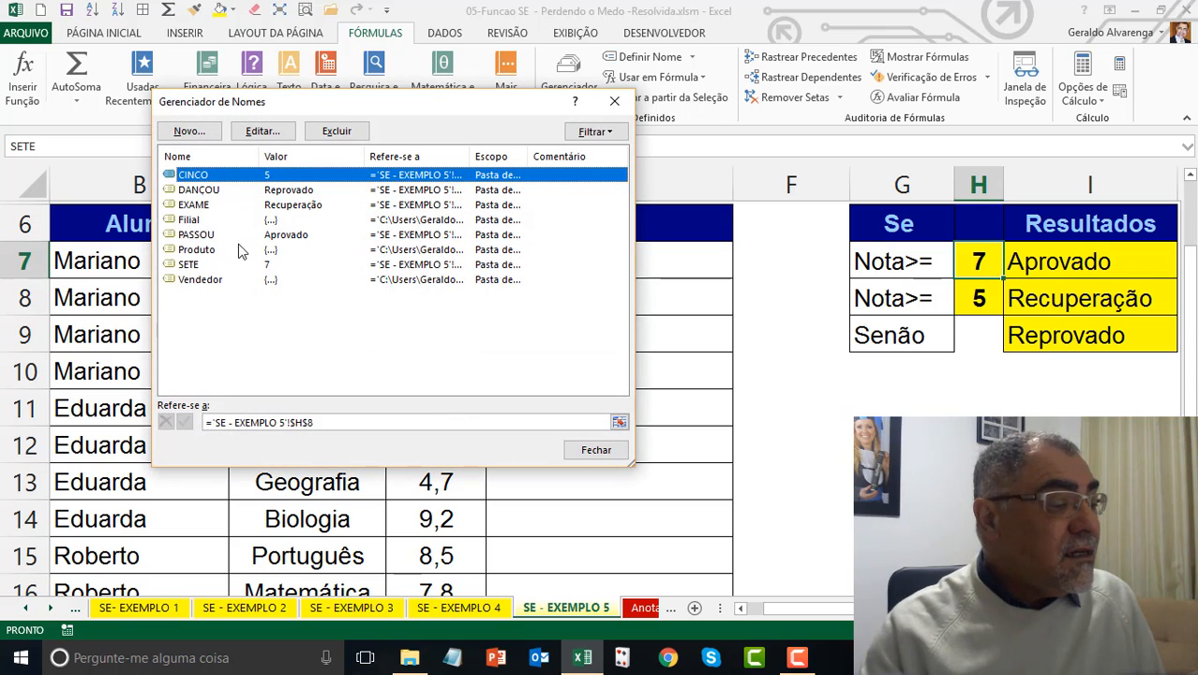
left_click(235, 266)
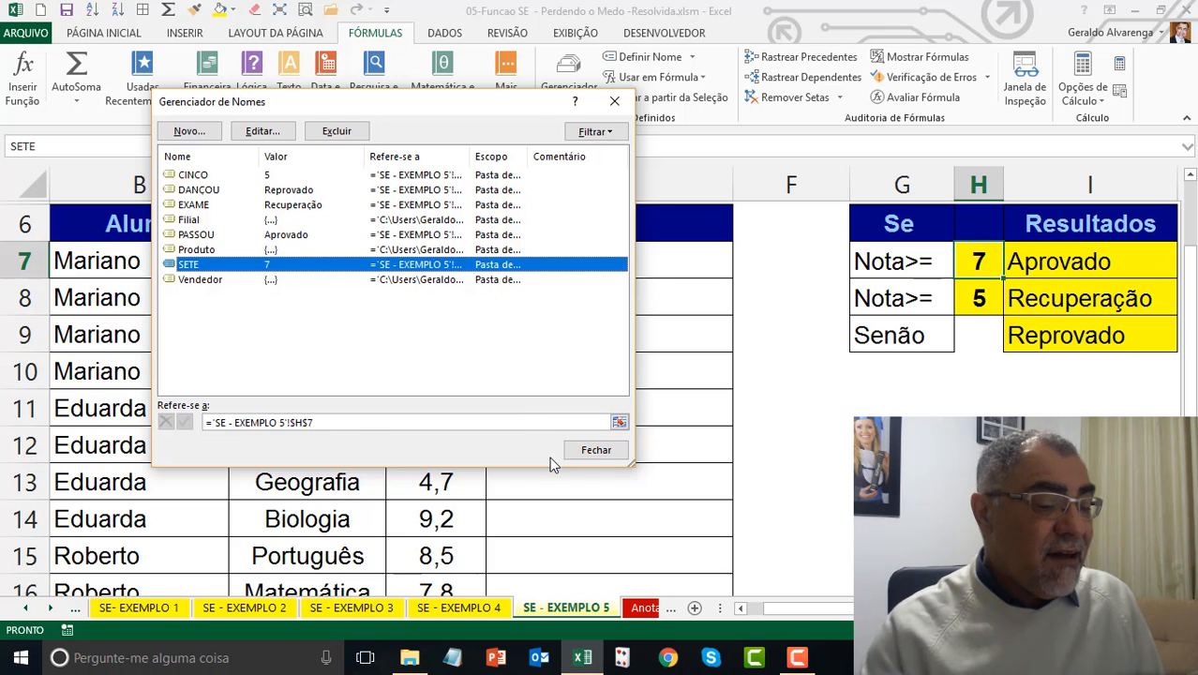
left_click(596, 449)
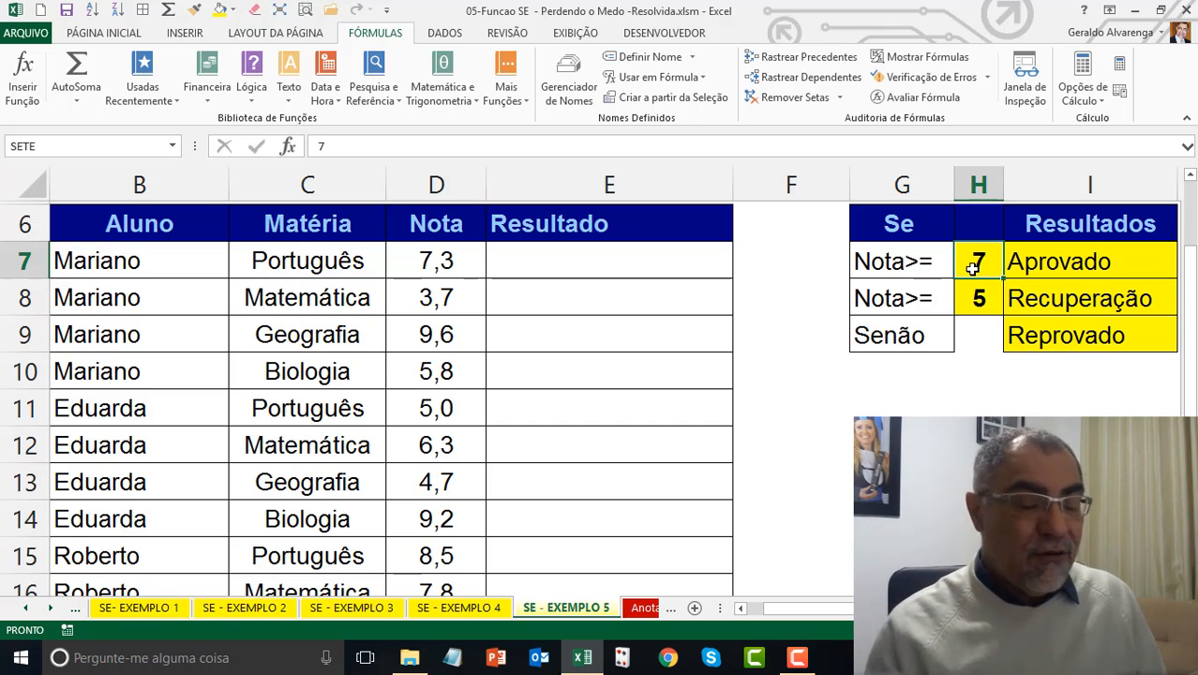
- Start an SE function in E7 with the logical test D7>=SETE, using the named threshold cell H7
left_click(687, 267)
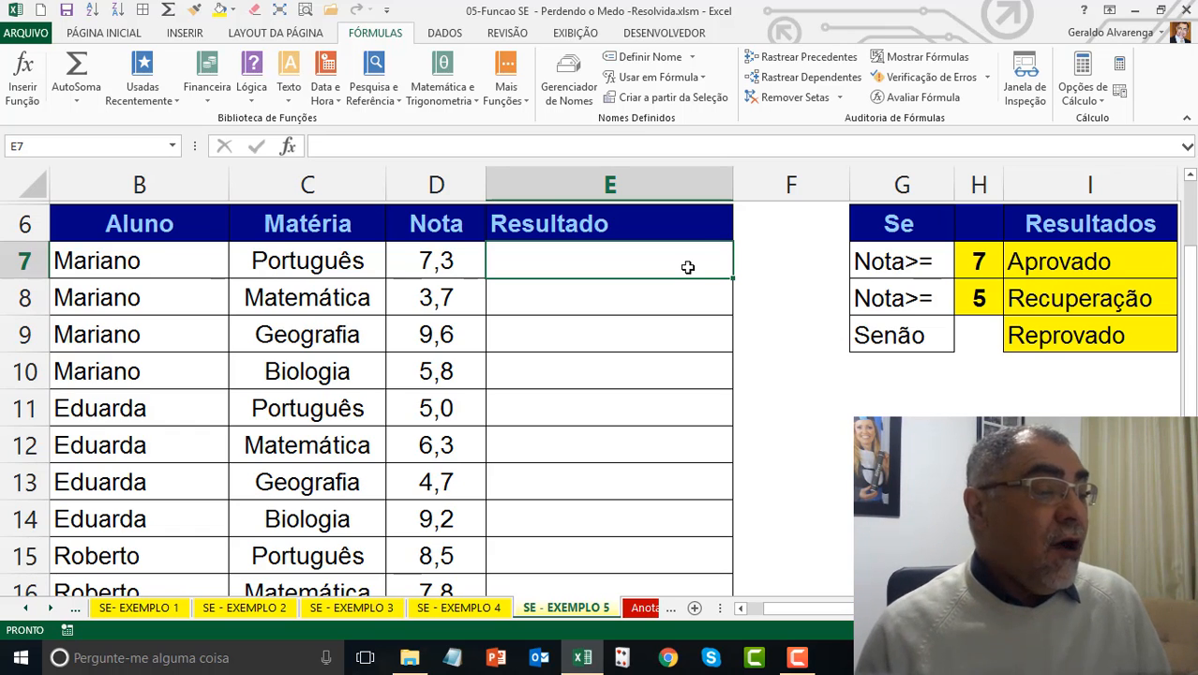
left_click(251, 80)
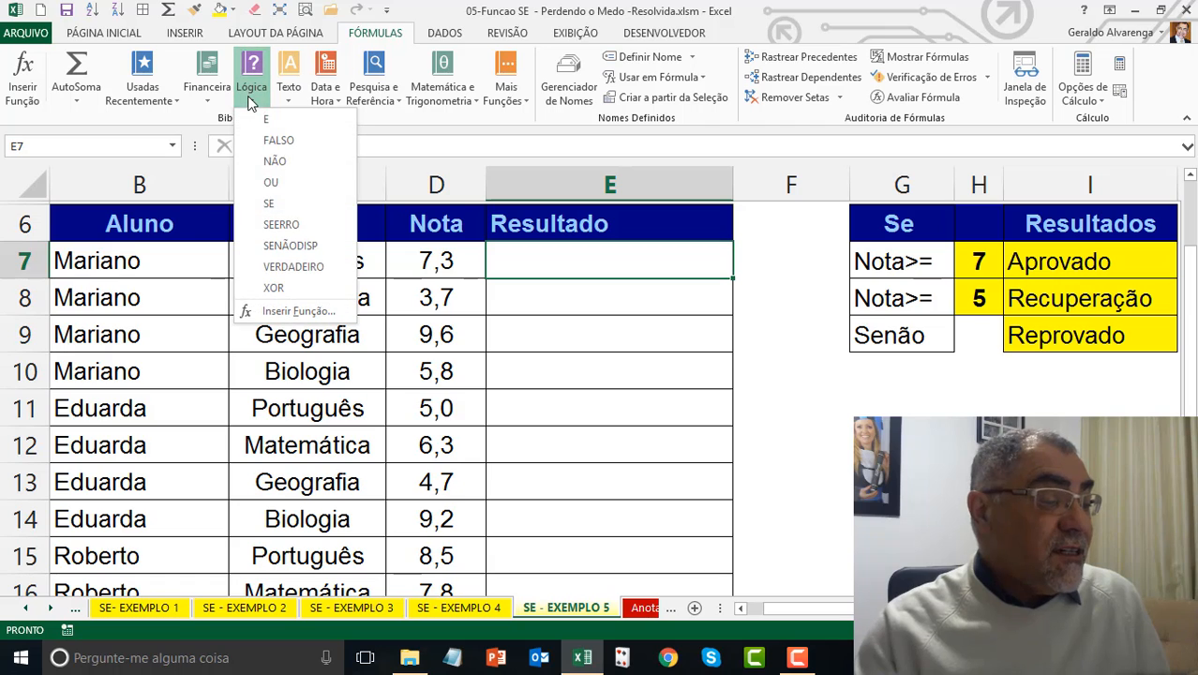
left_click(281, 203)
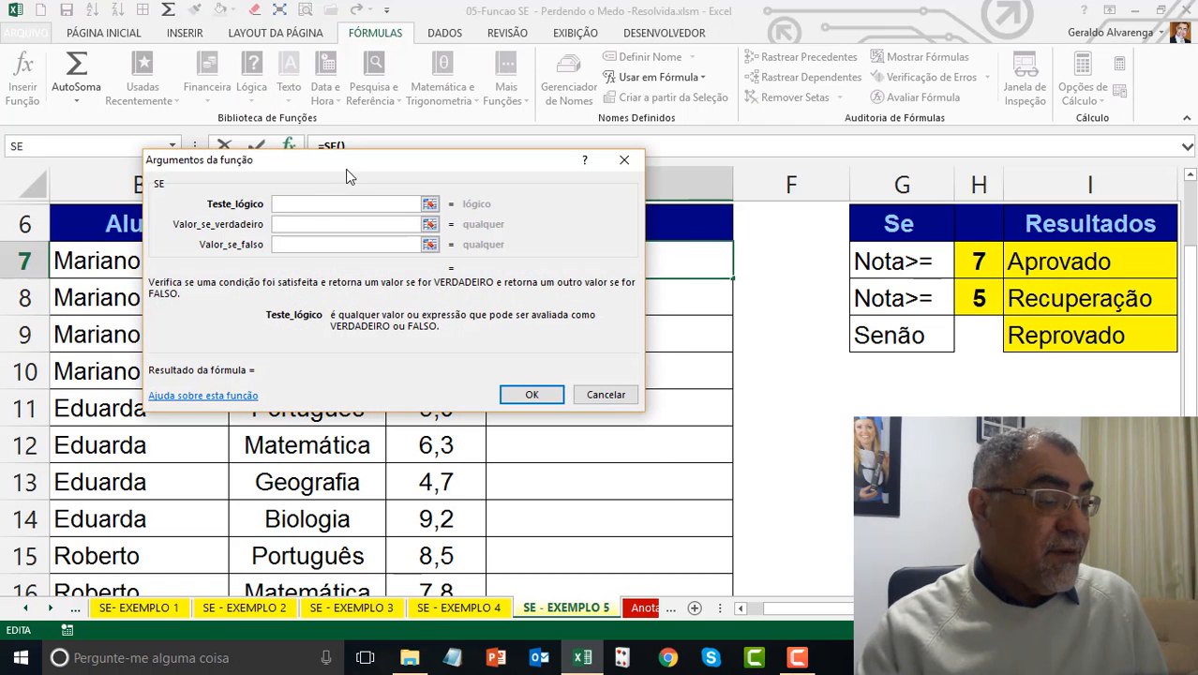
left_click_drag(345, 169, 351, 310)
left_click(413, 264)
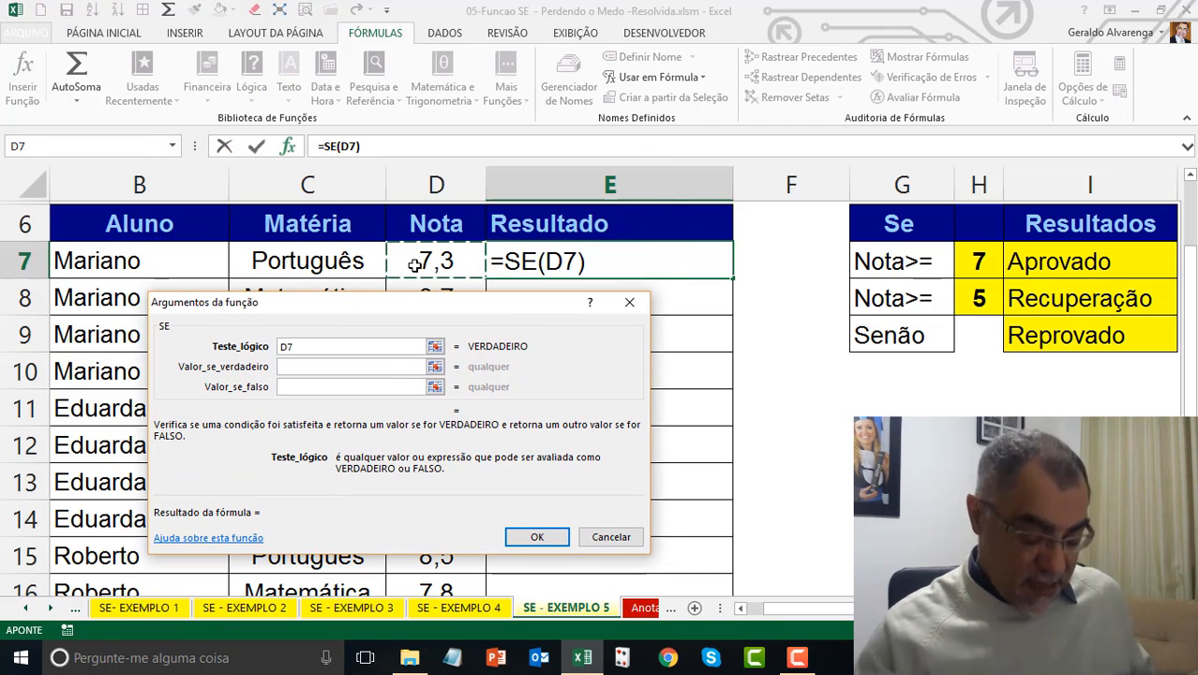
type(">=")
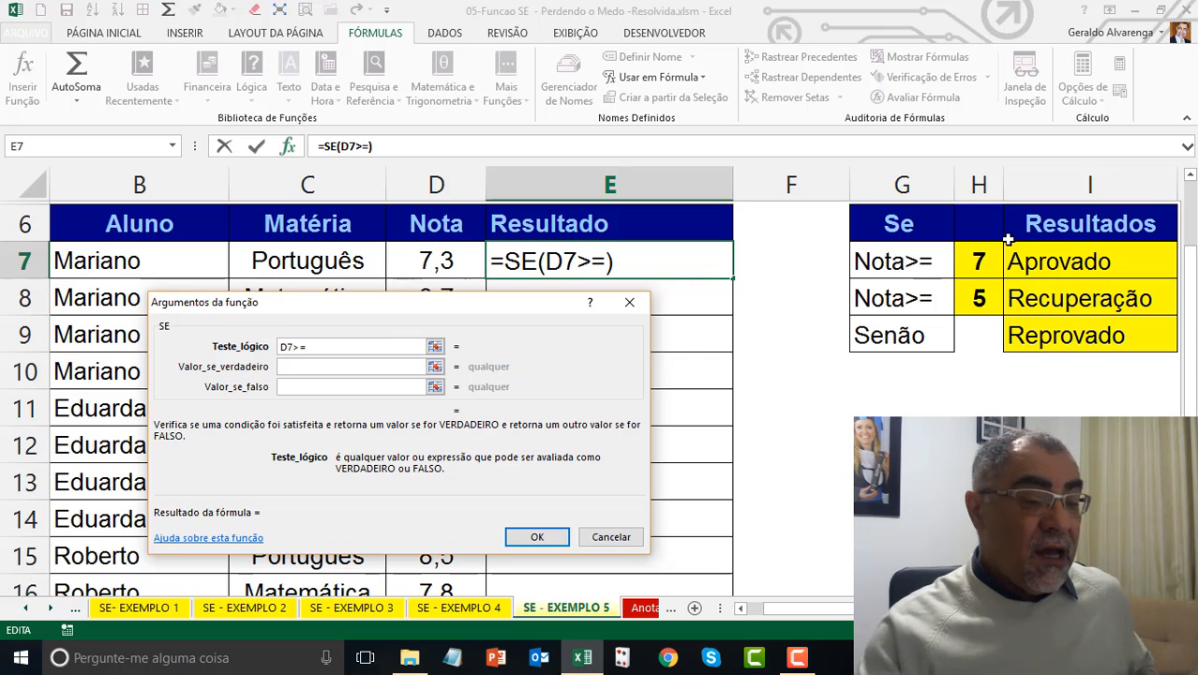
left_click(983, 265)
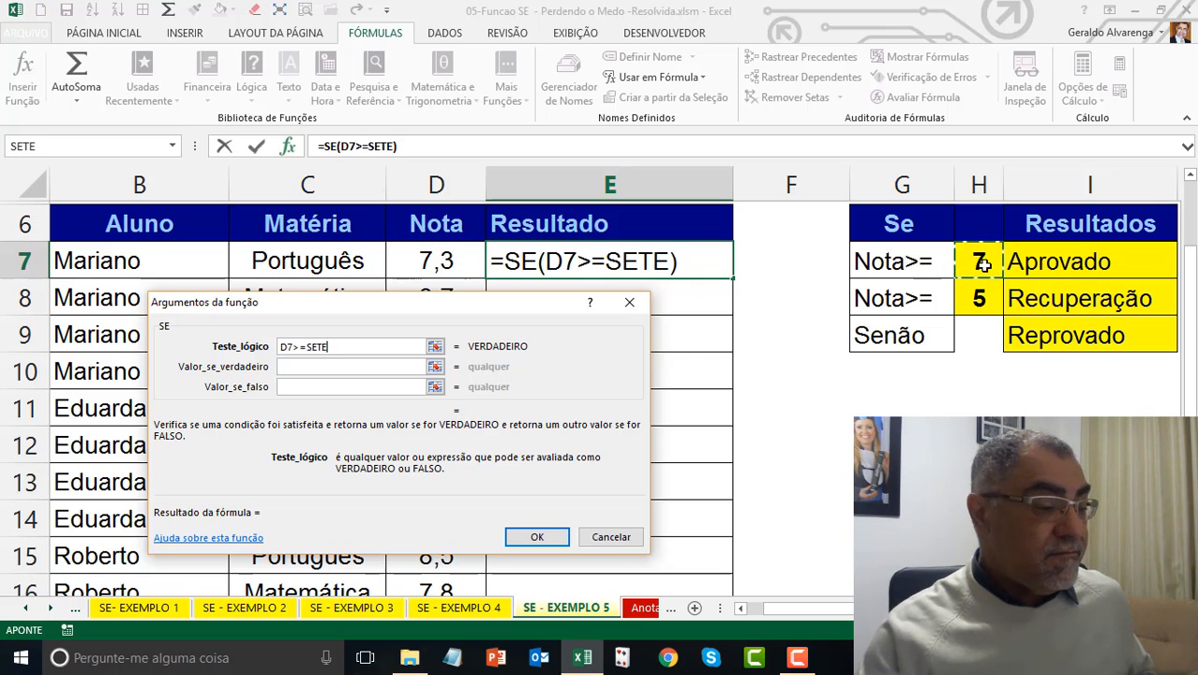
- Return PASSOU when the test is true and nest a second SE function as the value if false
left_click(353, 367)
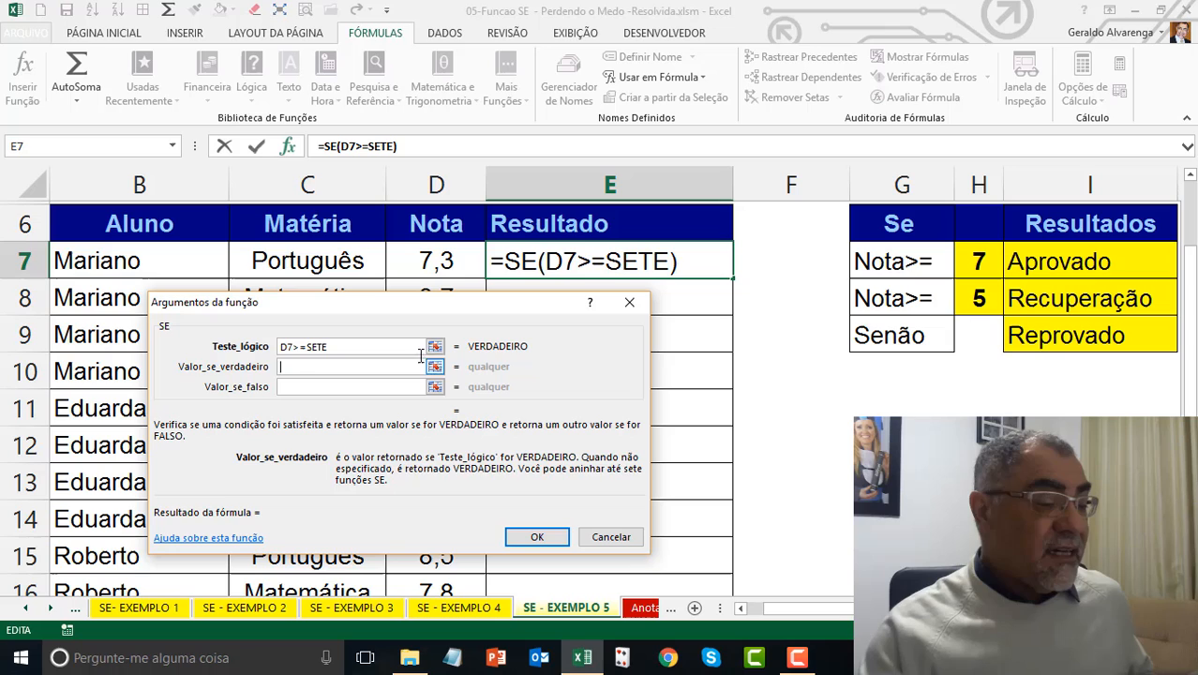
left_click(1088, 267)
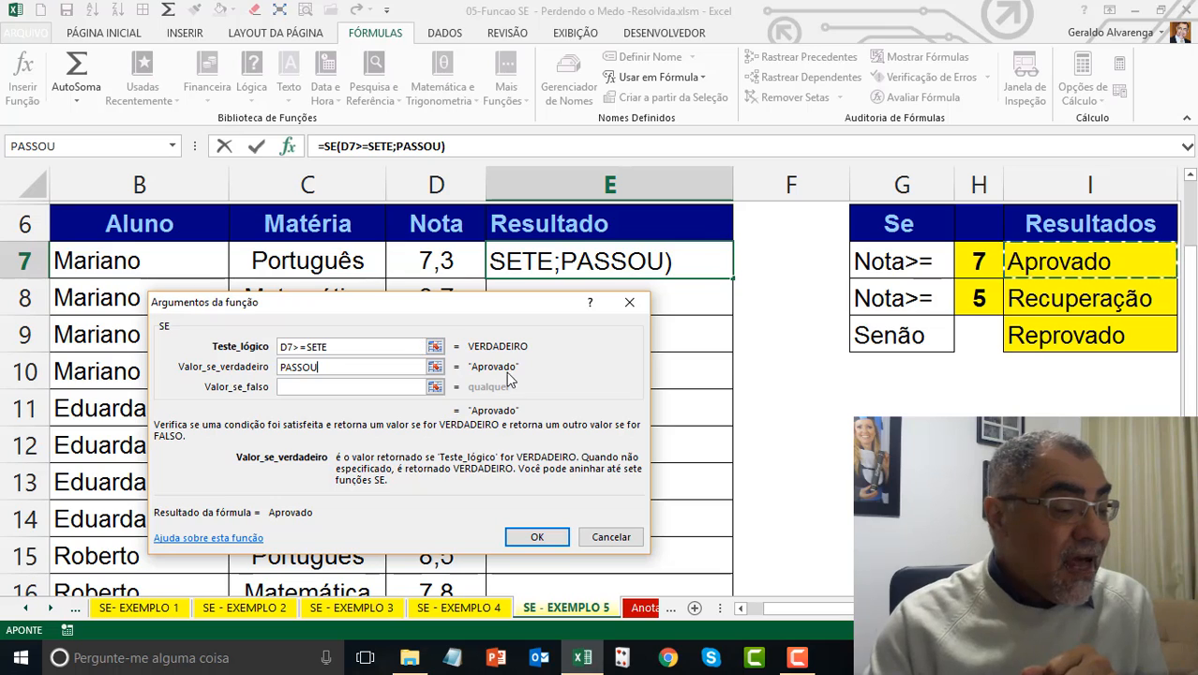
left_click(301, 392)
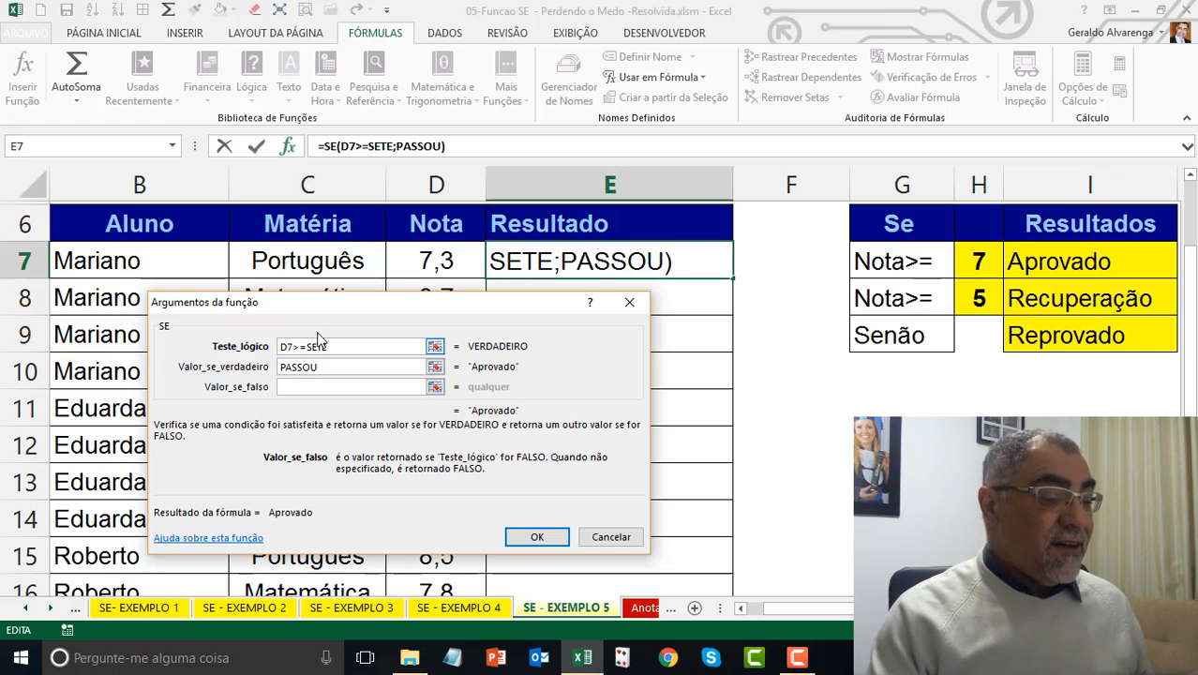
left_click_drag(328, 307, 405, 298)
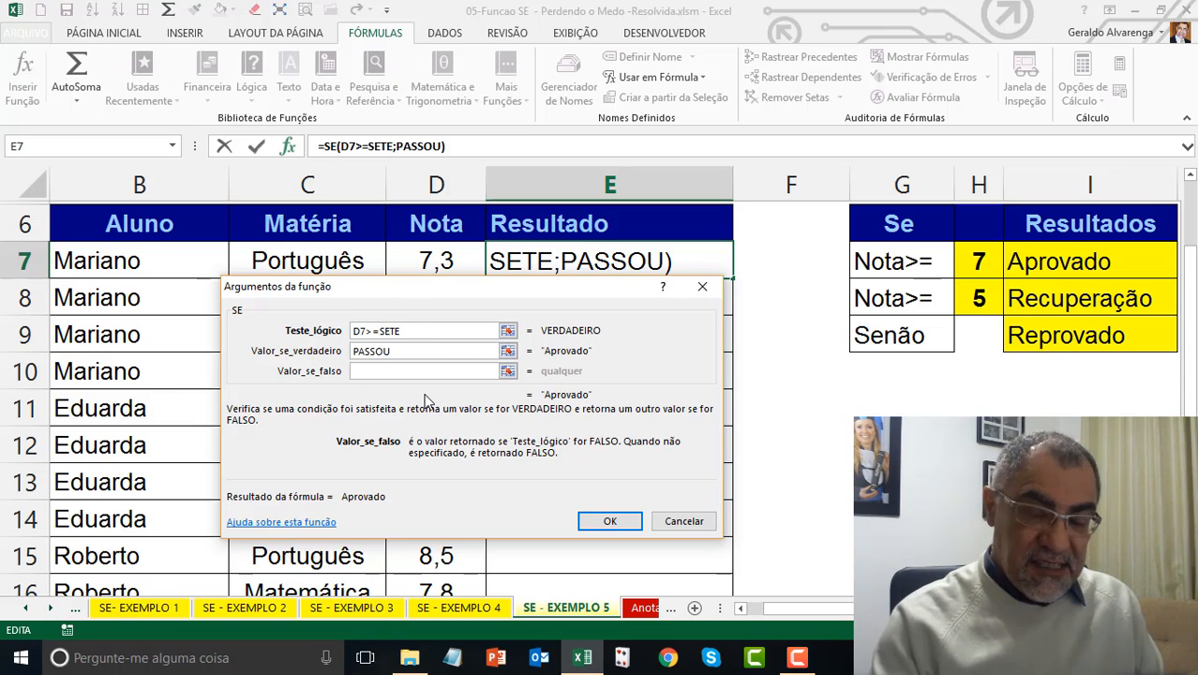
left_click(172, 146)
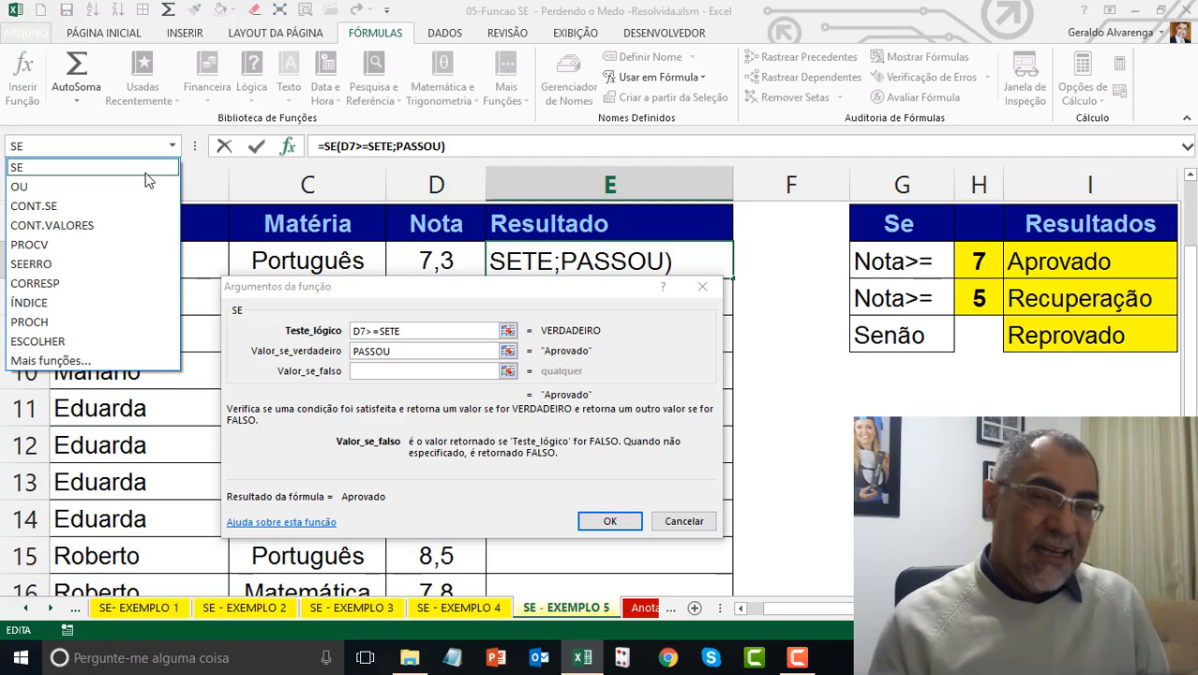
left_click(145, 169)
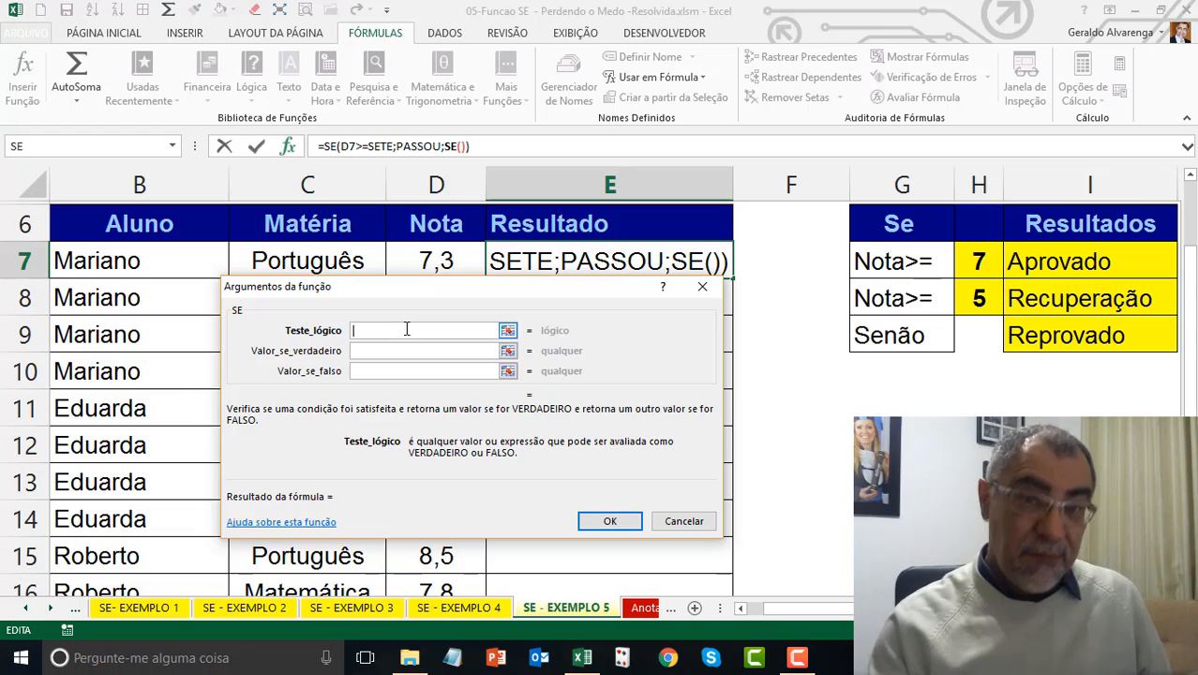
- Set the nested SE function's logical test to D7>=CINCO, using the named threshold cell H8
left_click(437, 262)
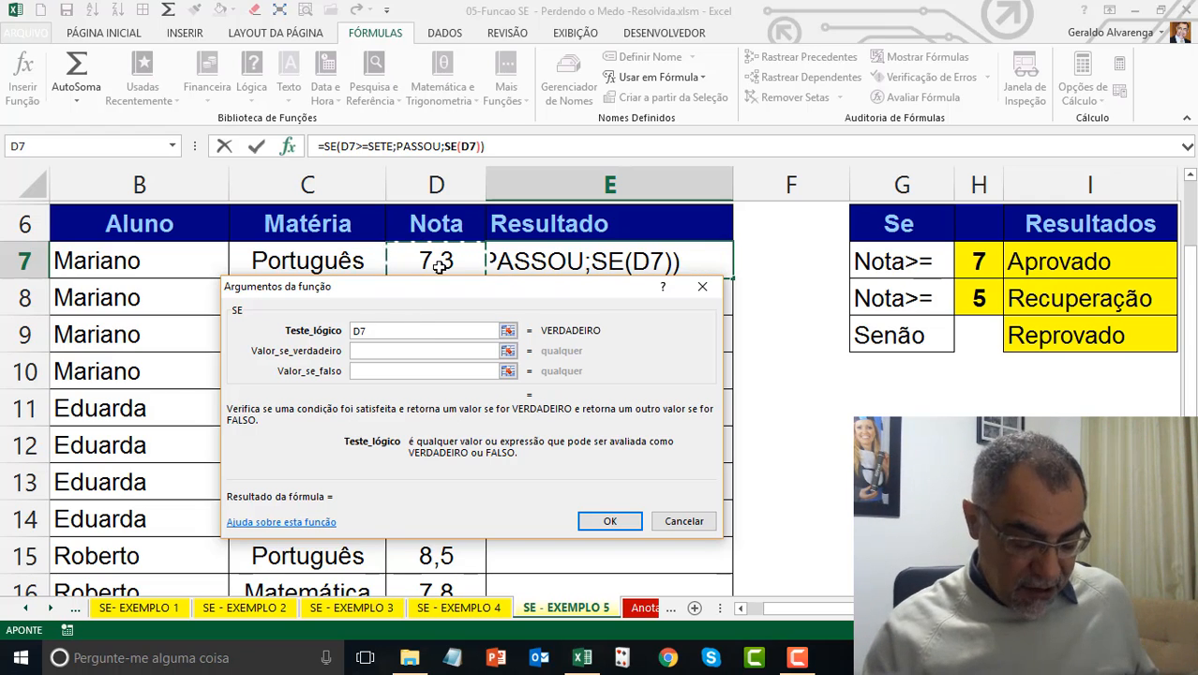
type(">=")
left_click(975, 298)
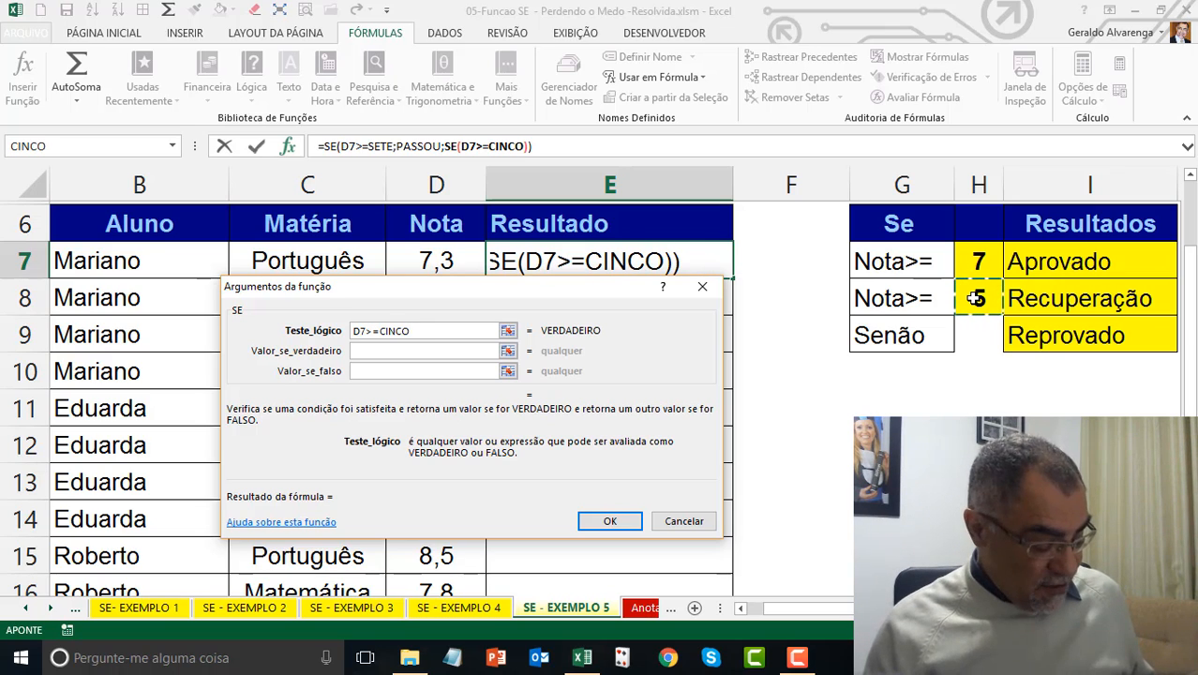
- Complete the nested SE with EXAME as the value if true and DANÇOU if false, and insert the formula in E7
key("Tab")
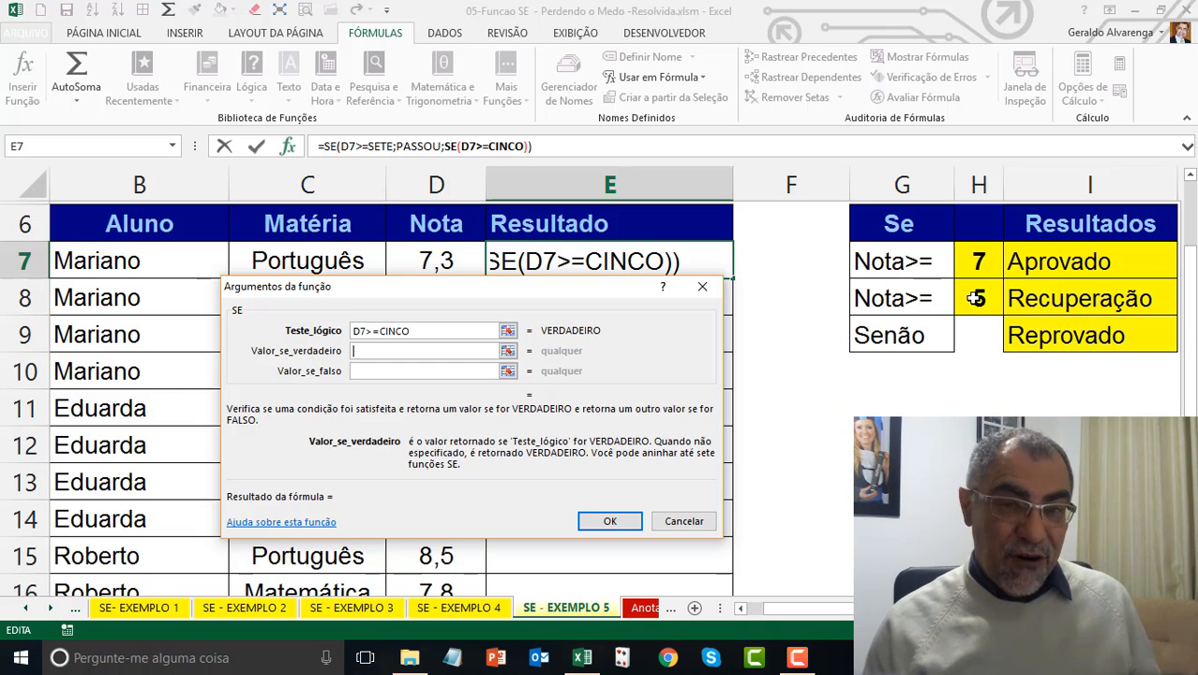
left_click(1142, 296)
left_click(430, 371)
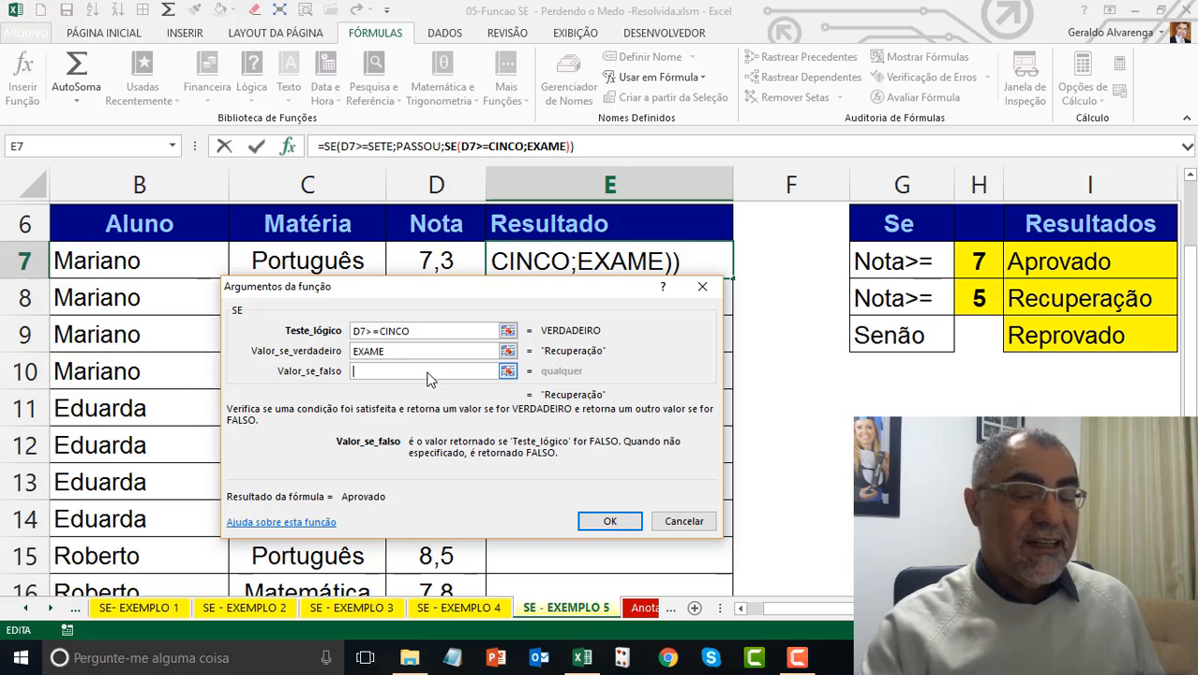
left_click(1062, 337)
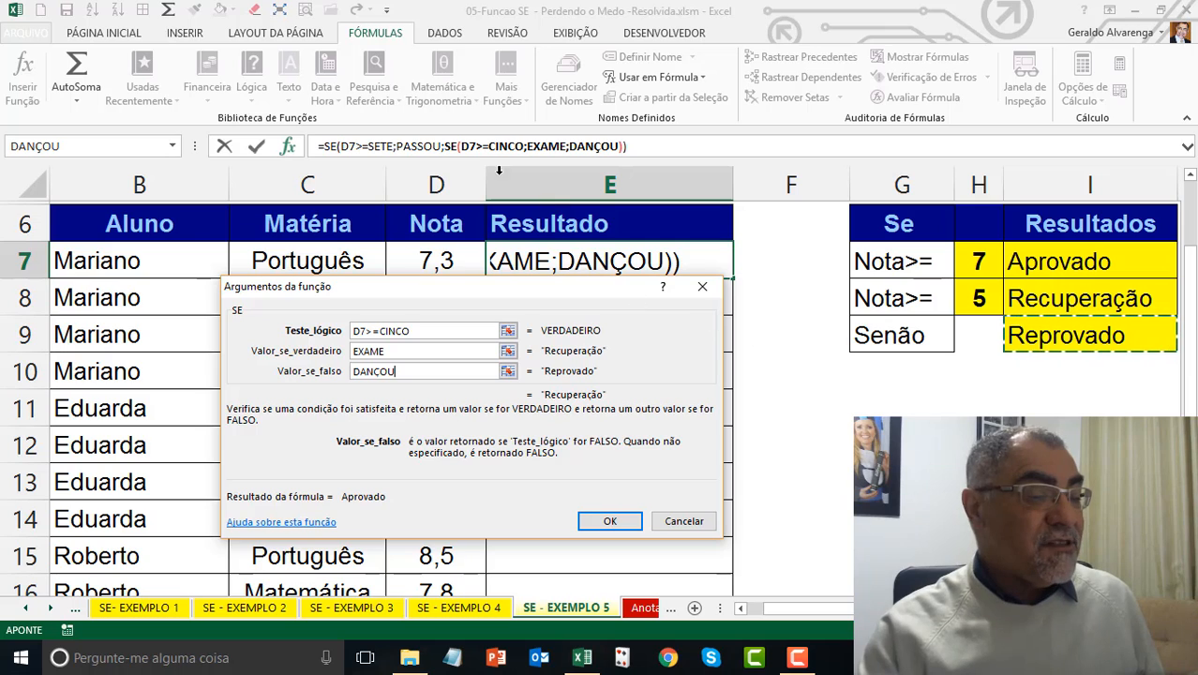
left_click_drag(418, 293, 463, 218)
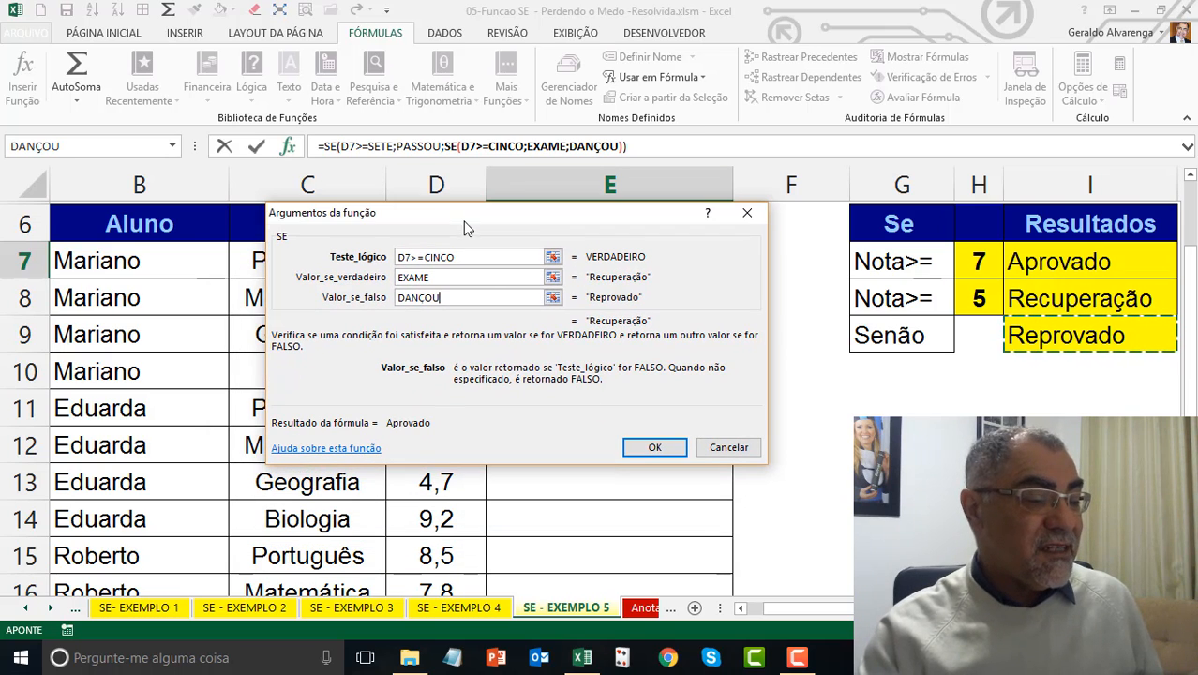
left_click(665, 449)
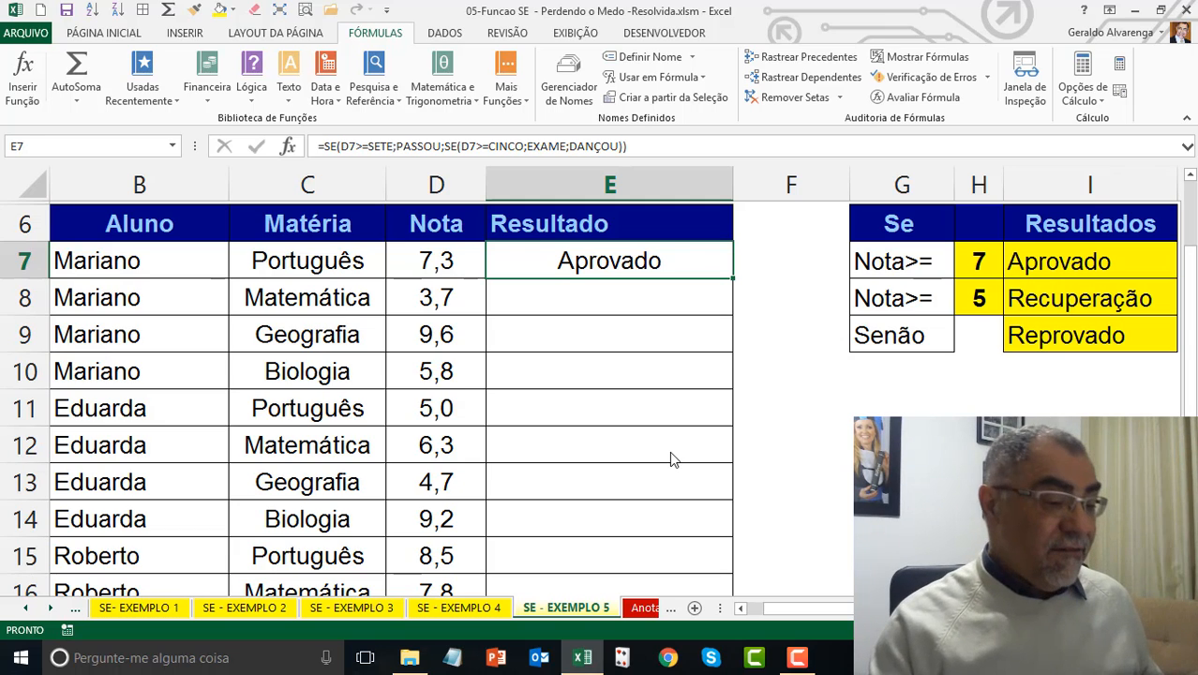
- Check the nested SE formula in E7 and fill it down the Resultado column for all the listed grades
key("F2")
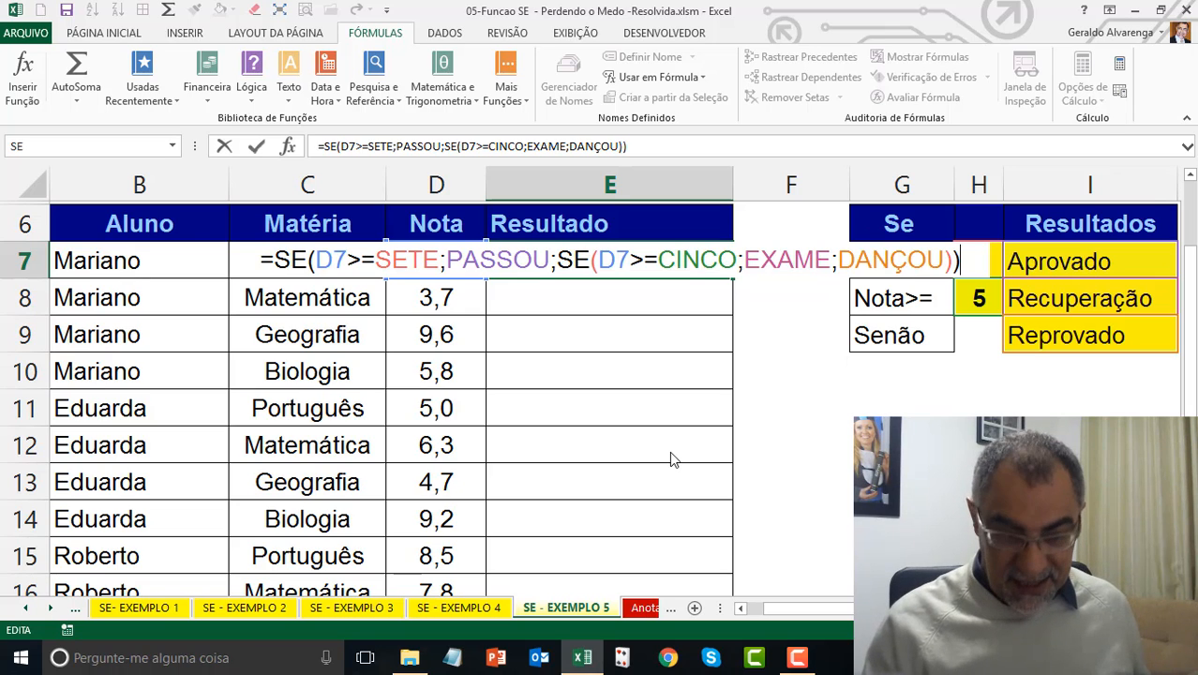
key("Return")
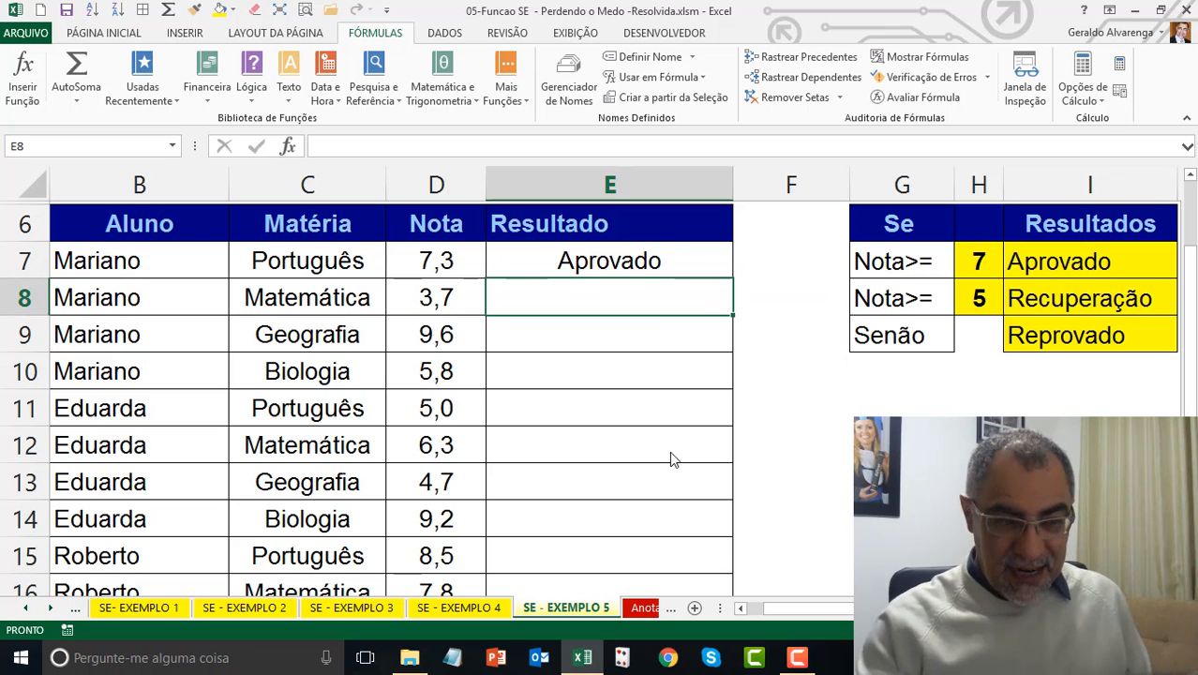
left_click(660, 264)
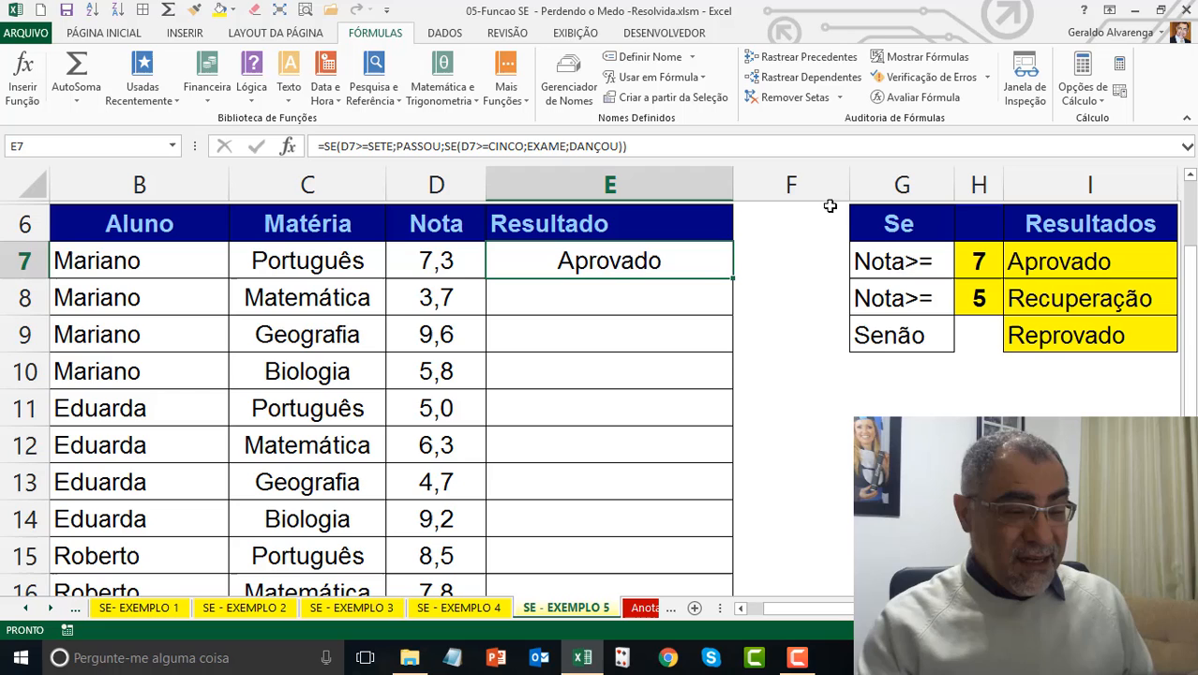
double_click(731, 278)
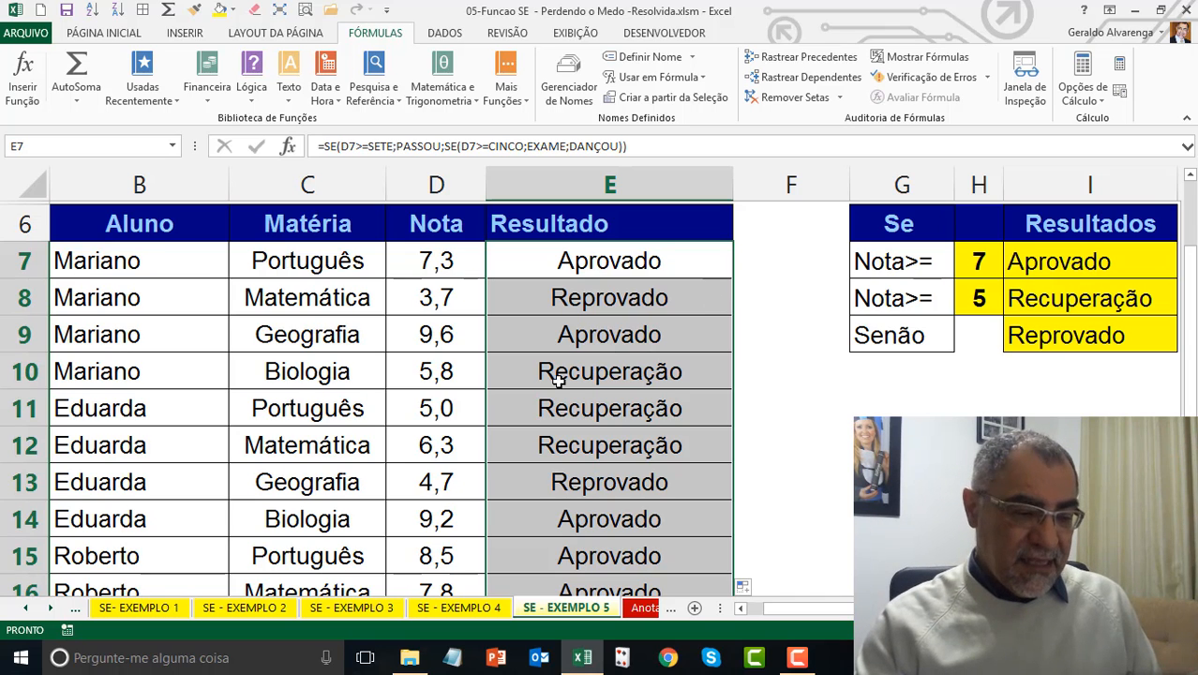
- Review the SE function notes on the Anotações sheet, from the introduction through the combined SE explanation for Exemplo 05
left_click(645, 609)
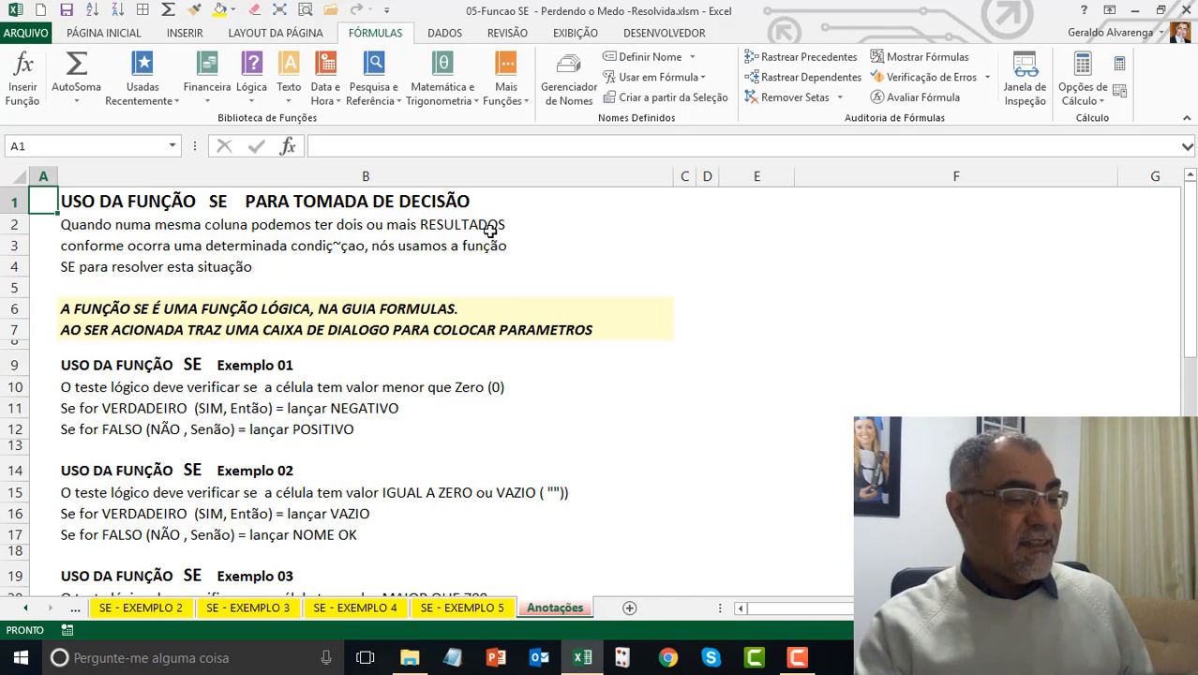
left_click(474, 203)
left_click_drag(245, 308, 246, 319)
left_click(315, 315)
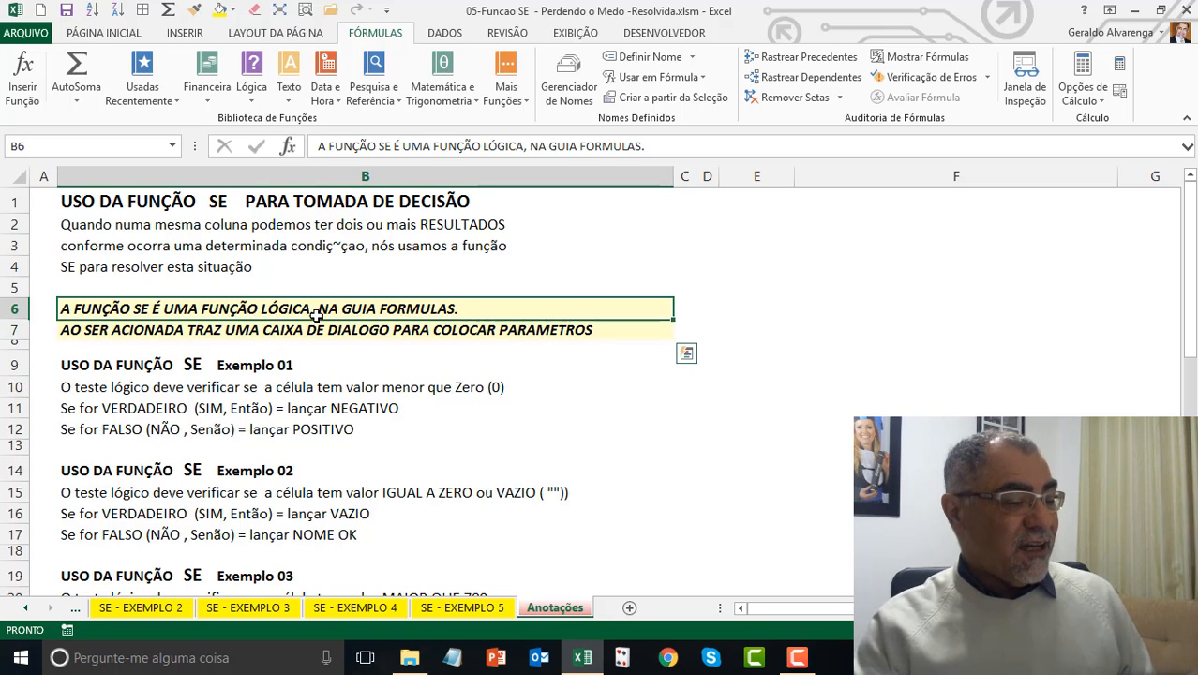
left_click(194, 332)
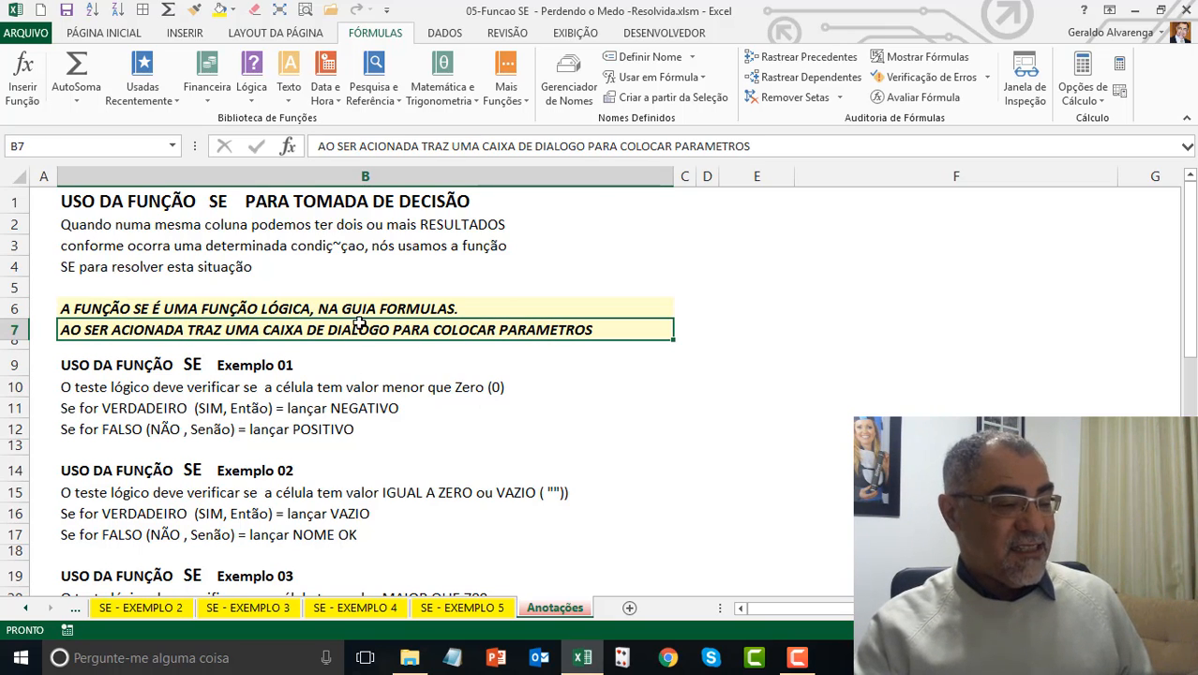
left_click_drag(325, 364, 314, 547)
left_click_drag(247, 377, 727, 574)
scroll(548, 252, "down", 2)
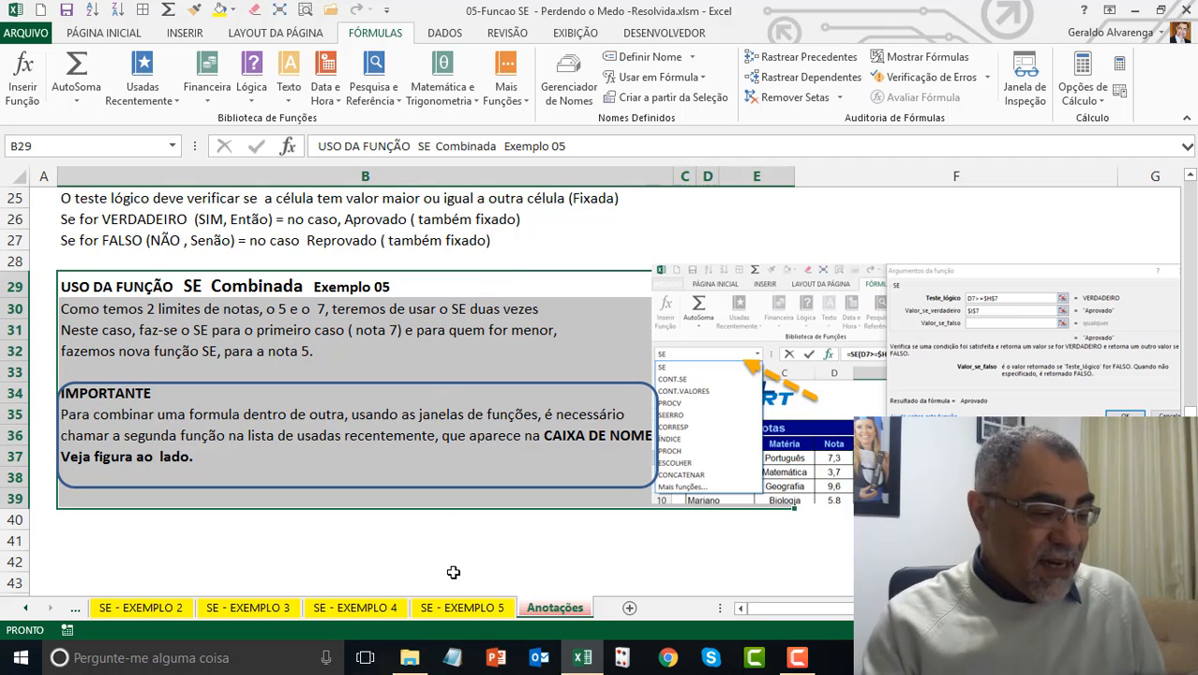
- Return to the SE - EXEMPLO 5 sheet and examine the outer SE function's arguments for the formula in E7
left_click(464, 609)
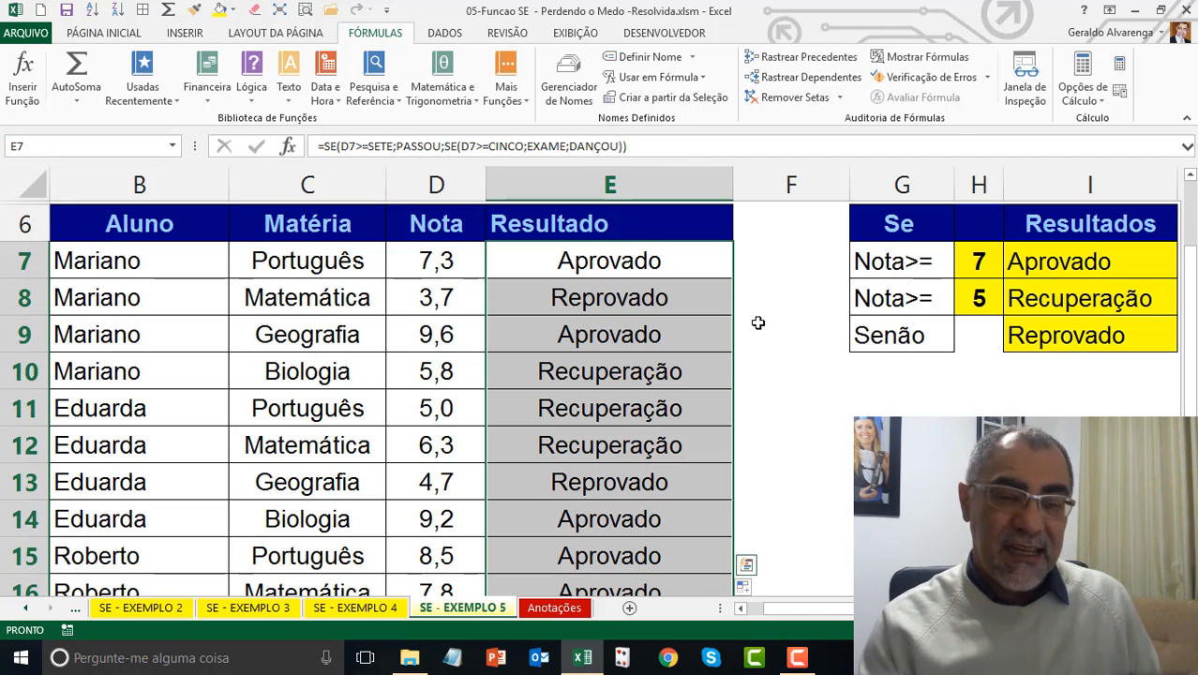
left_click(692, 260)
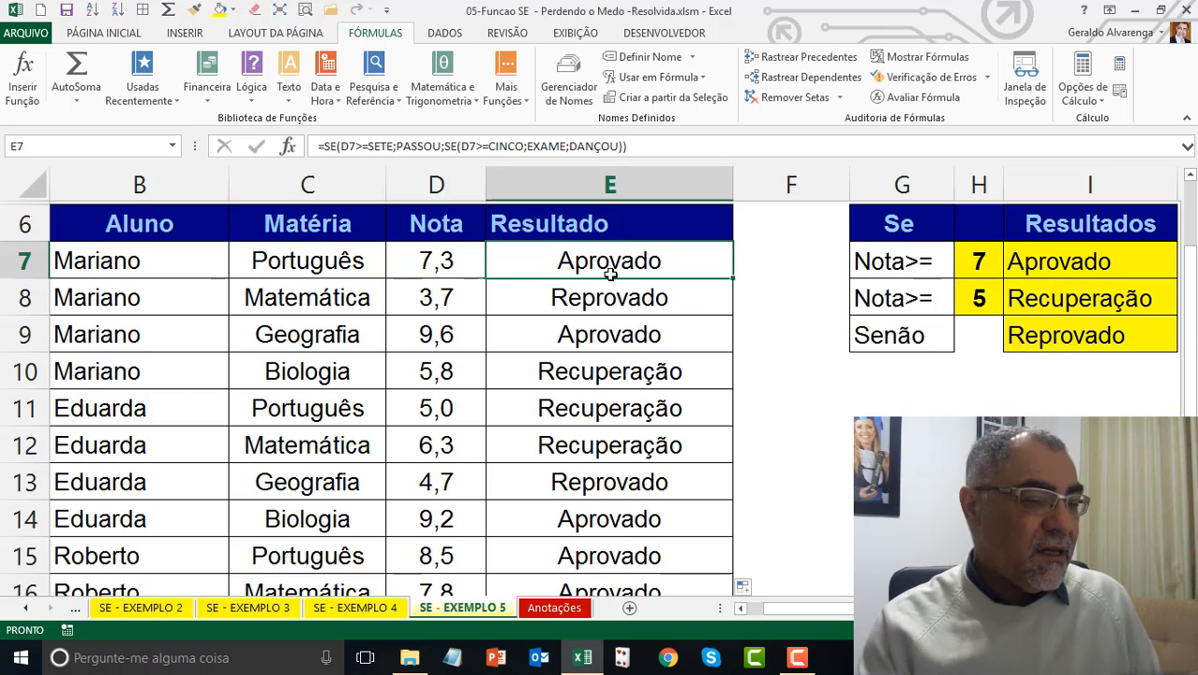
left_click(23, 75)
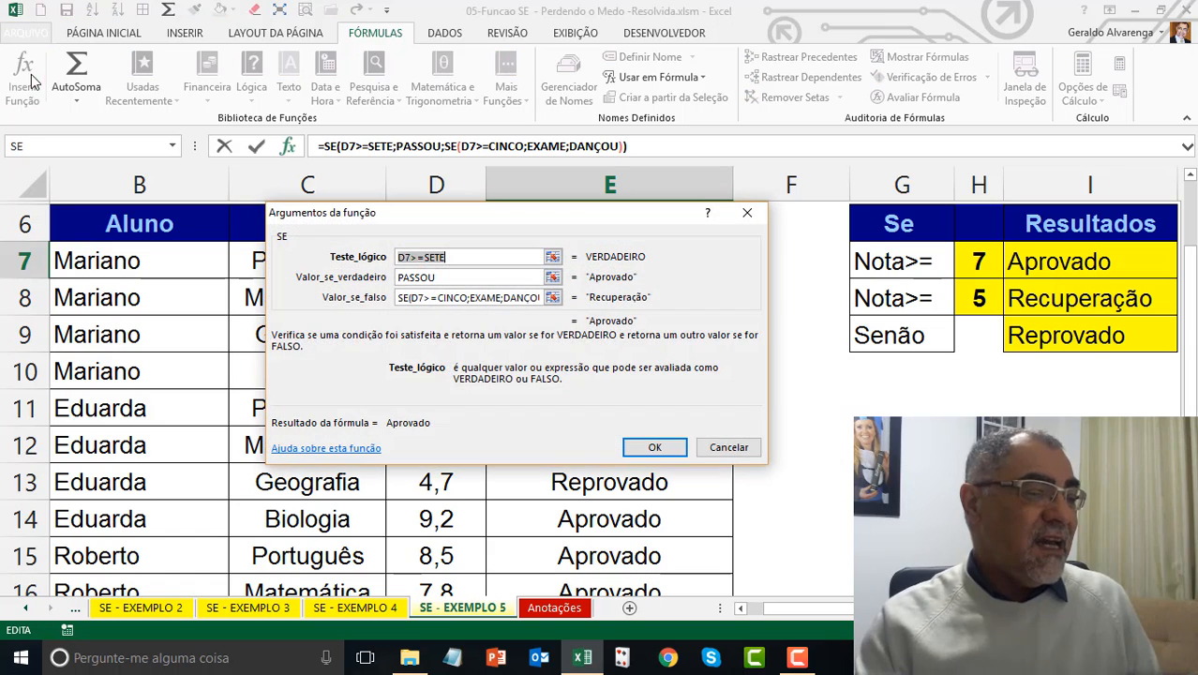
left_click_drag(512, 222, 465, 184)
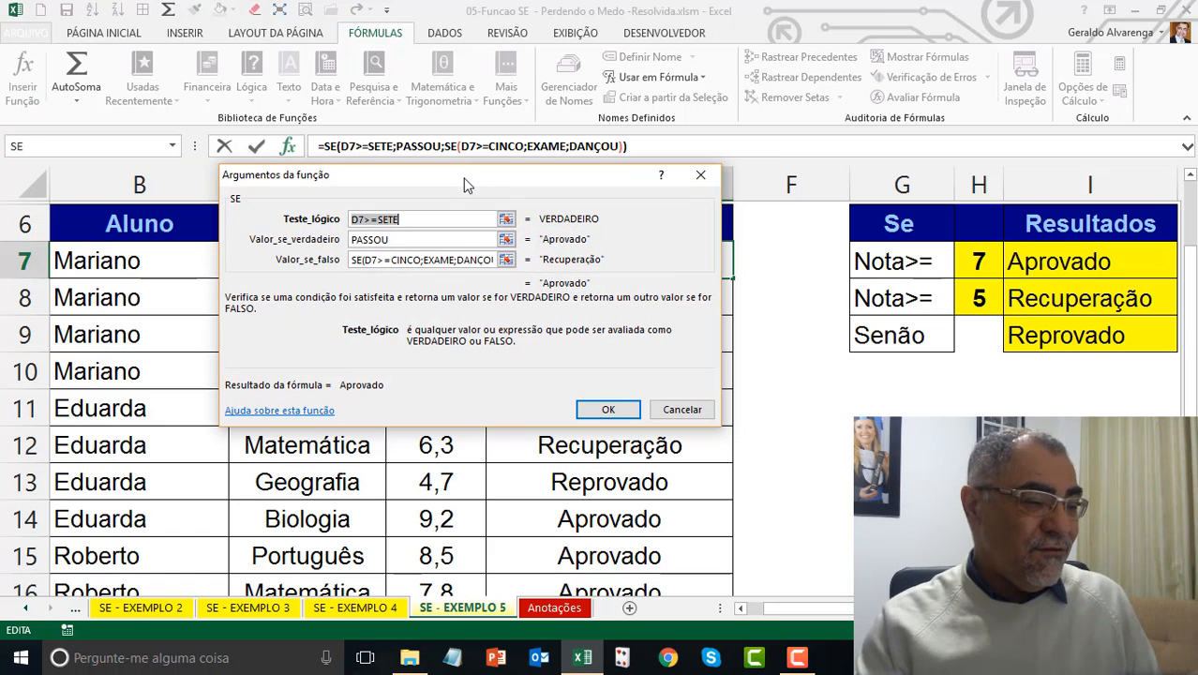
left_click(446, 219)
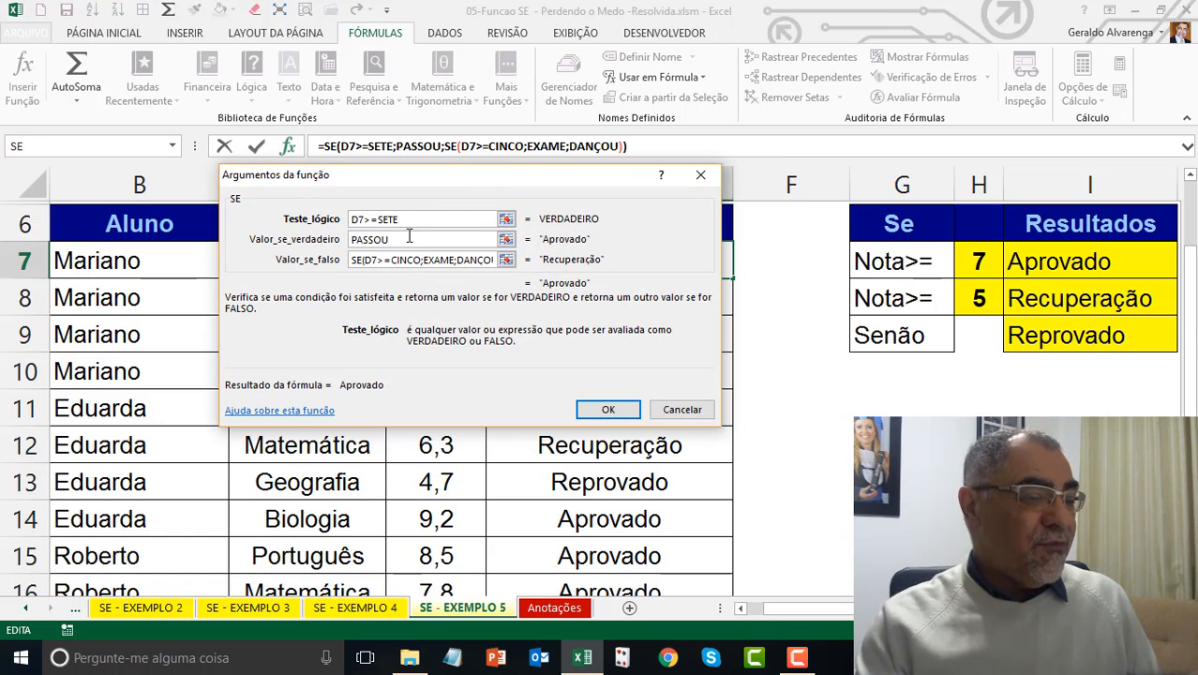
key("Tab")
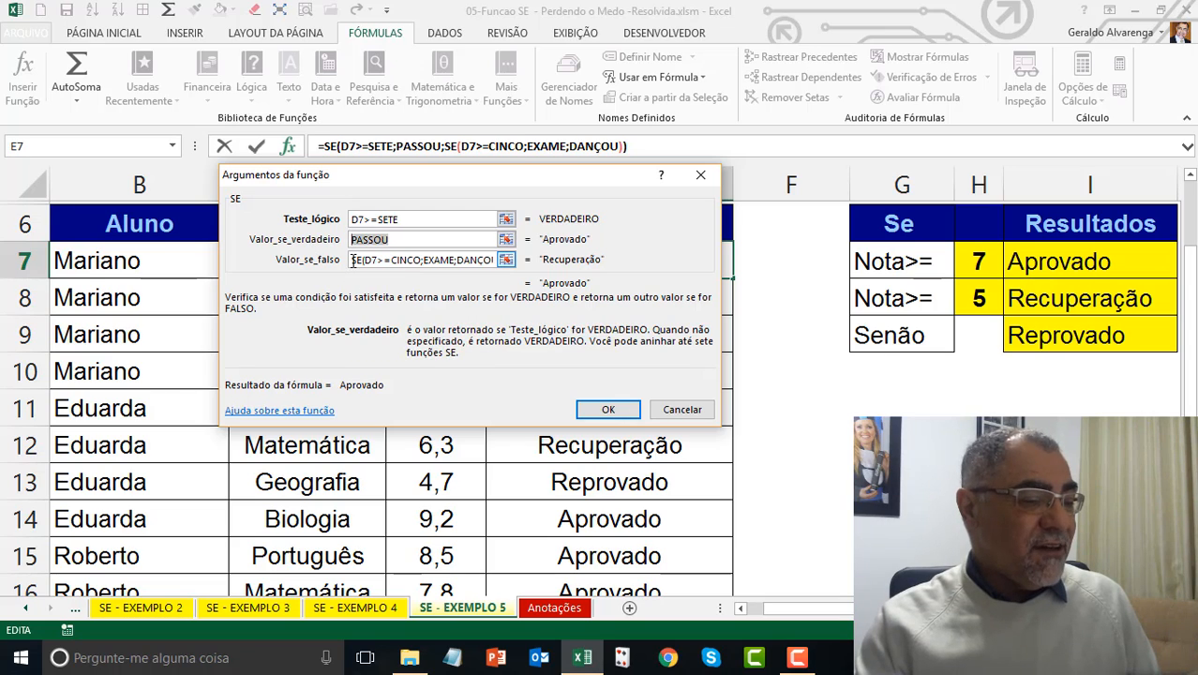
key("Tab")
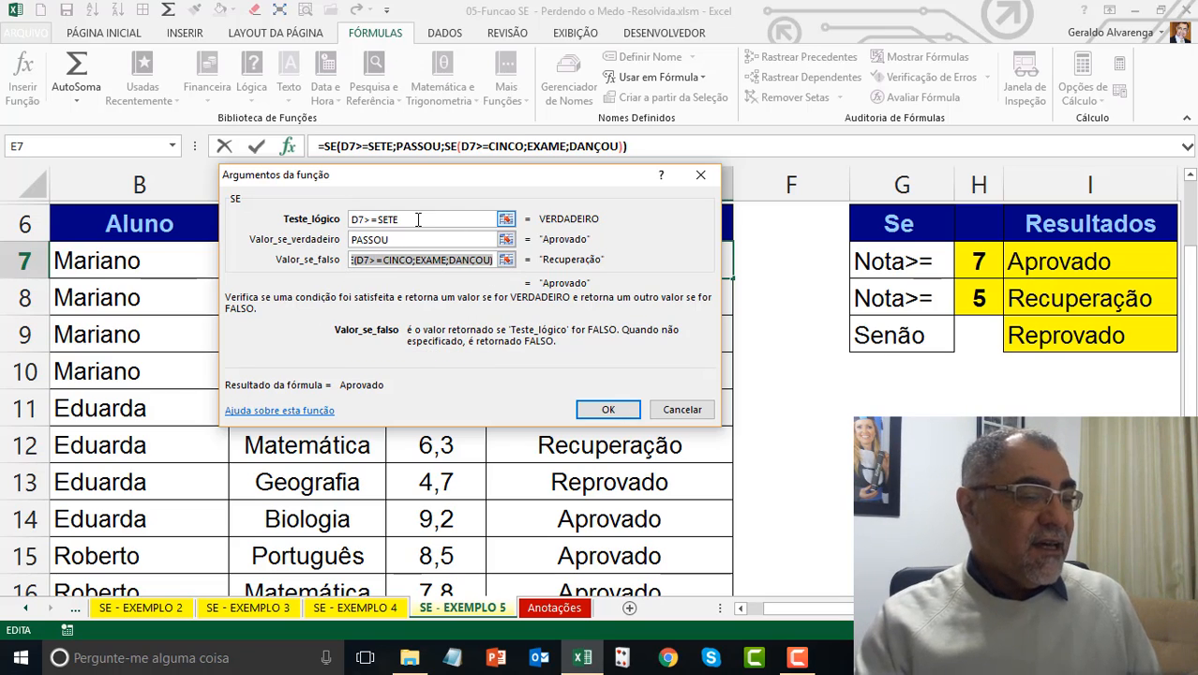
left_click(414, 219)
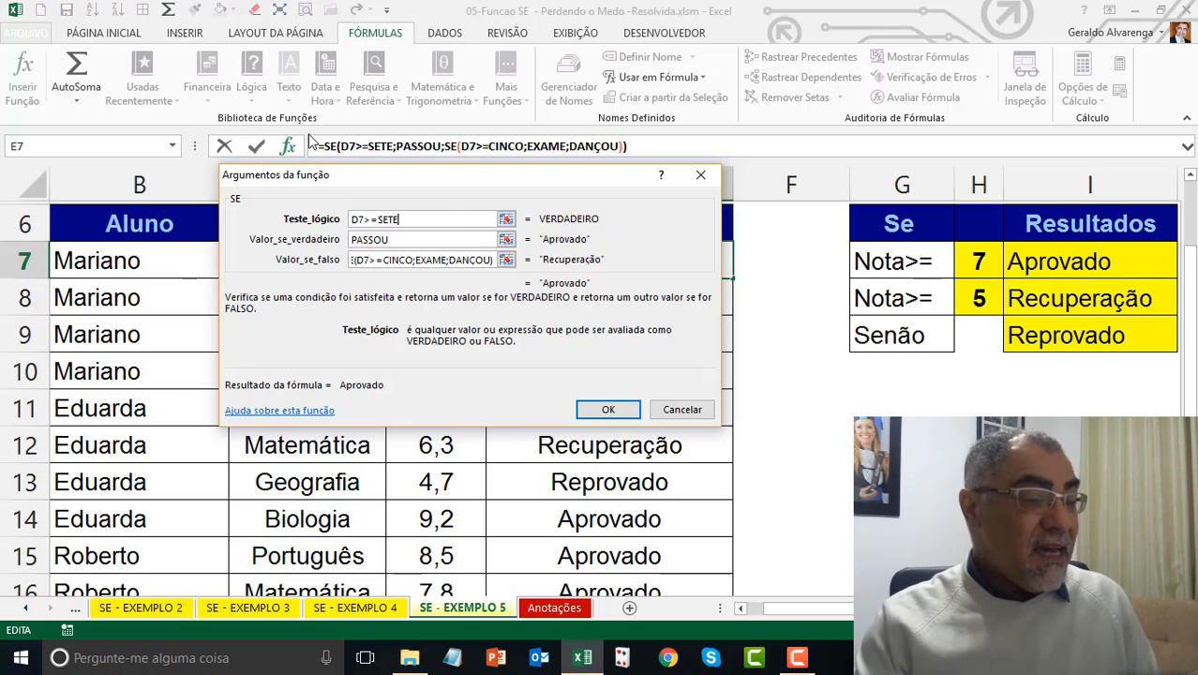
- Compare the arguments of the outer and nested SE functions in E7's formula, then close them without making changes
left_click(379, 146)
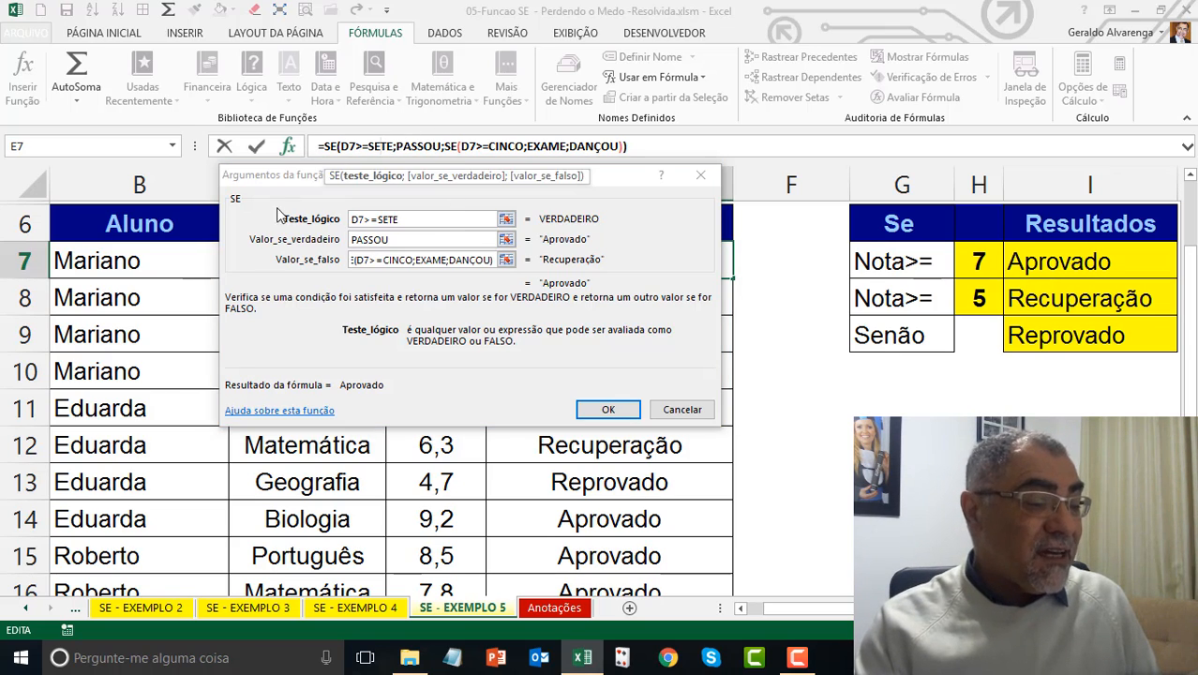
left_click(560, 146)
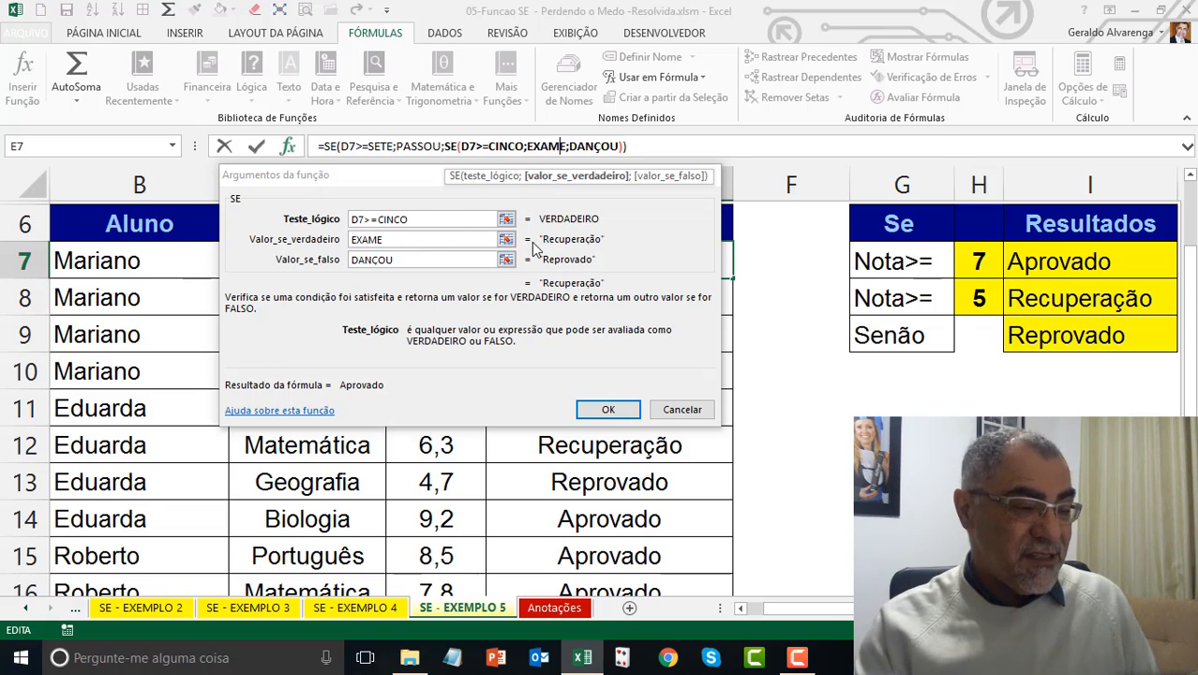
left_click(370, 145)
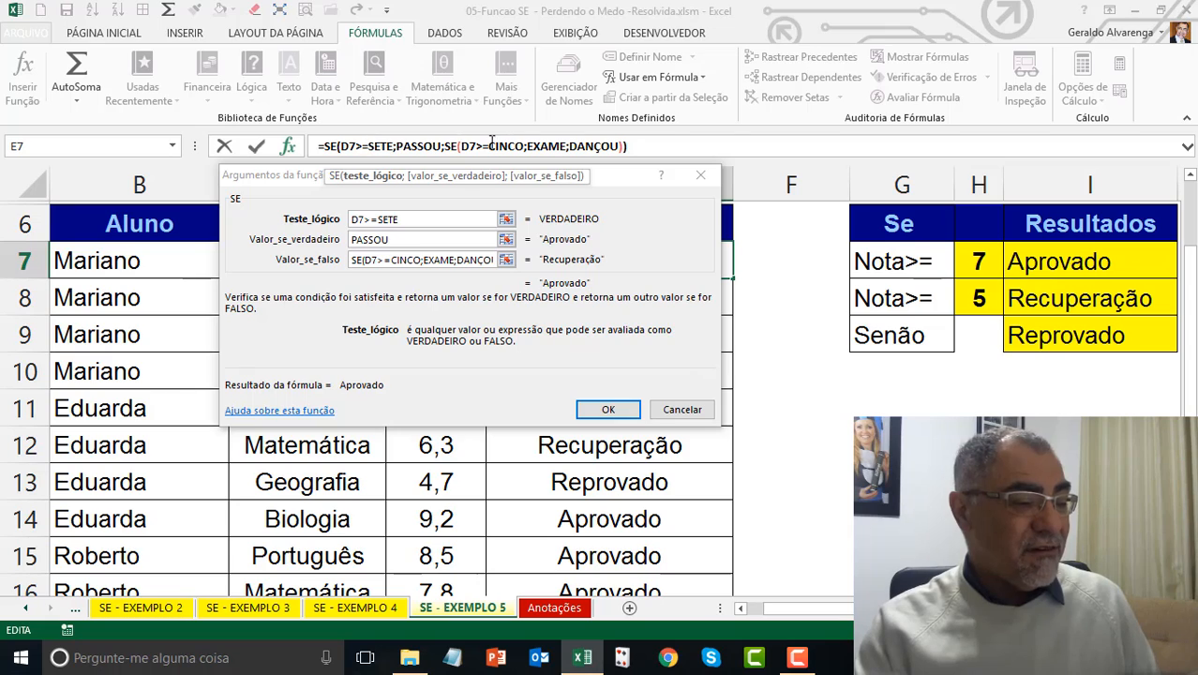
left_click(509, 145)
left_click(370, 147)
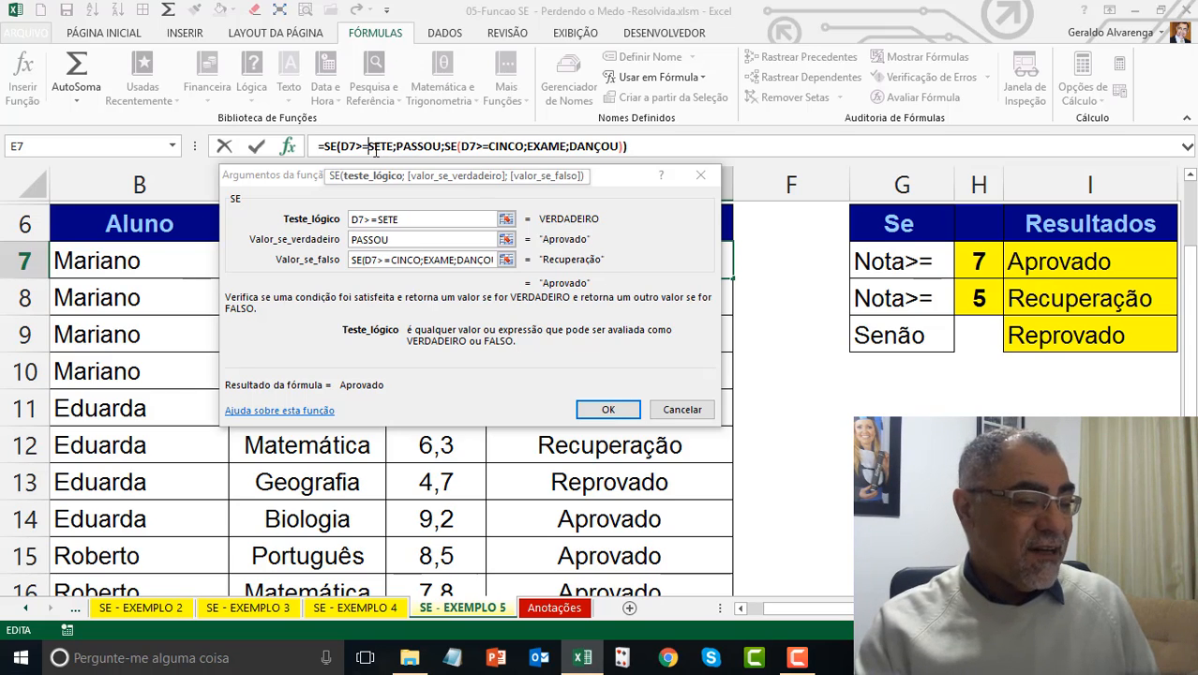
left_click(578, 148)
left_click(373, 148)
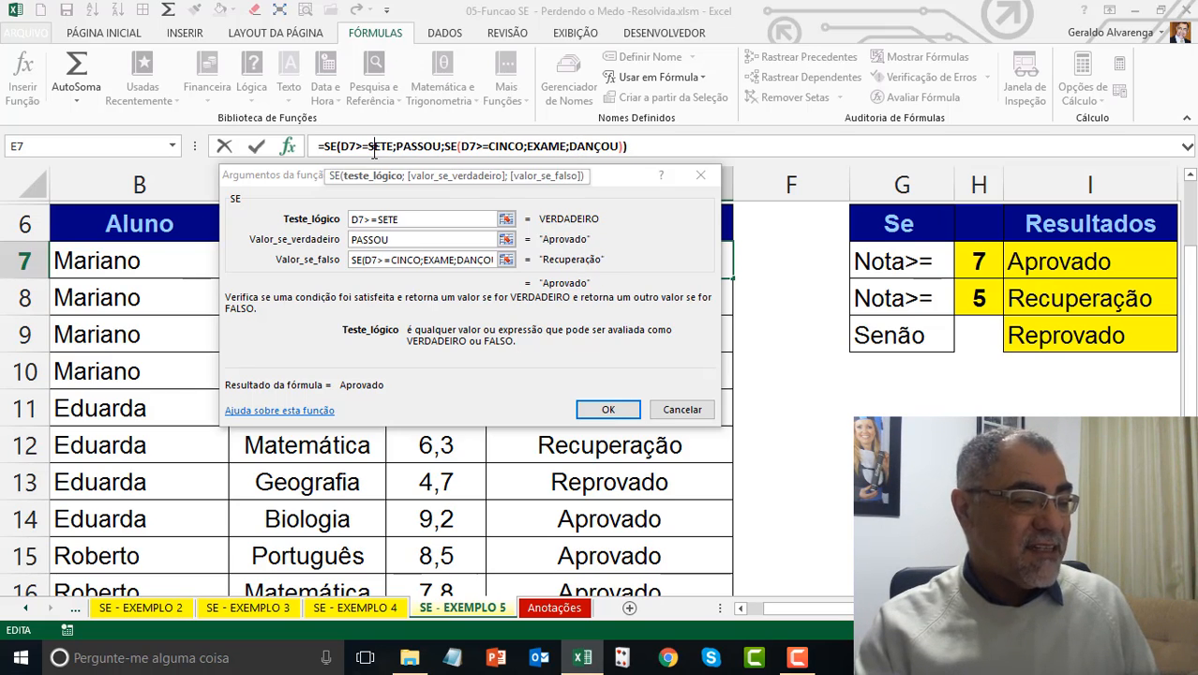
left_click(484, 147)
left_click(548, 147)
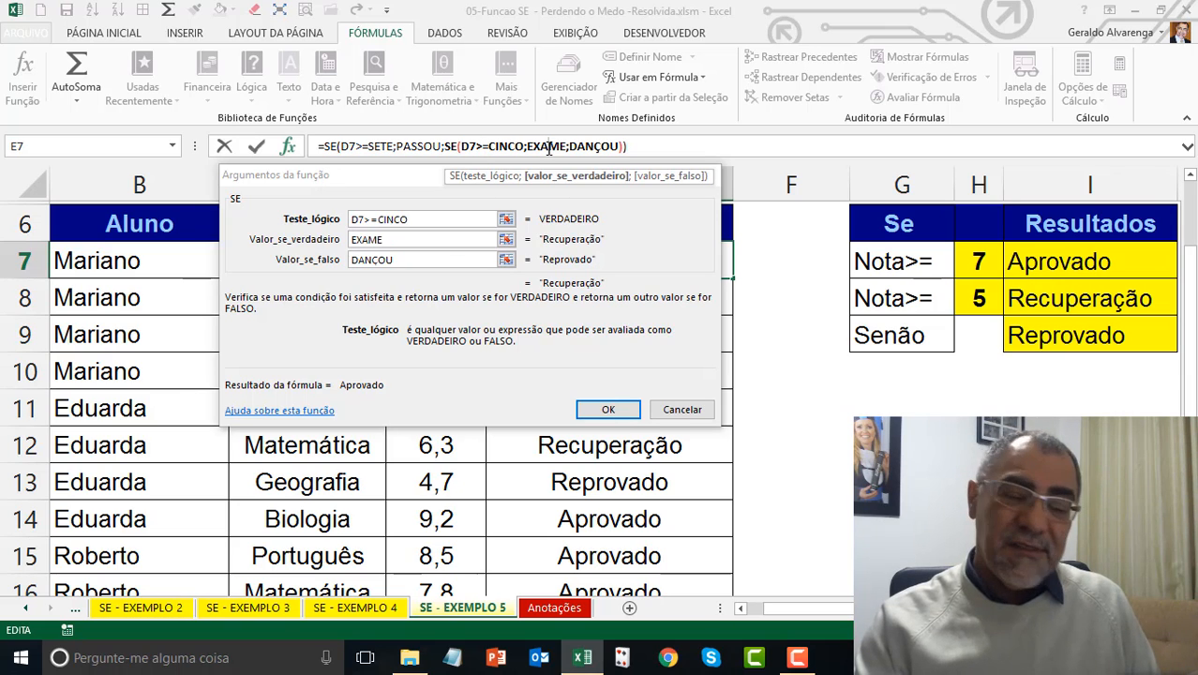
left_click(690, 414)
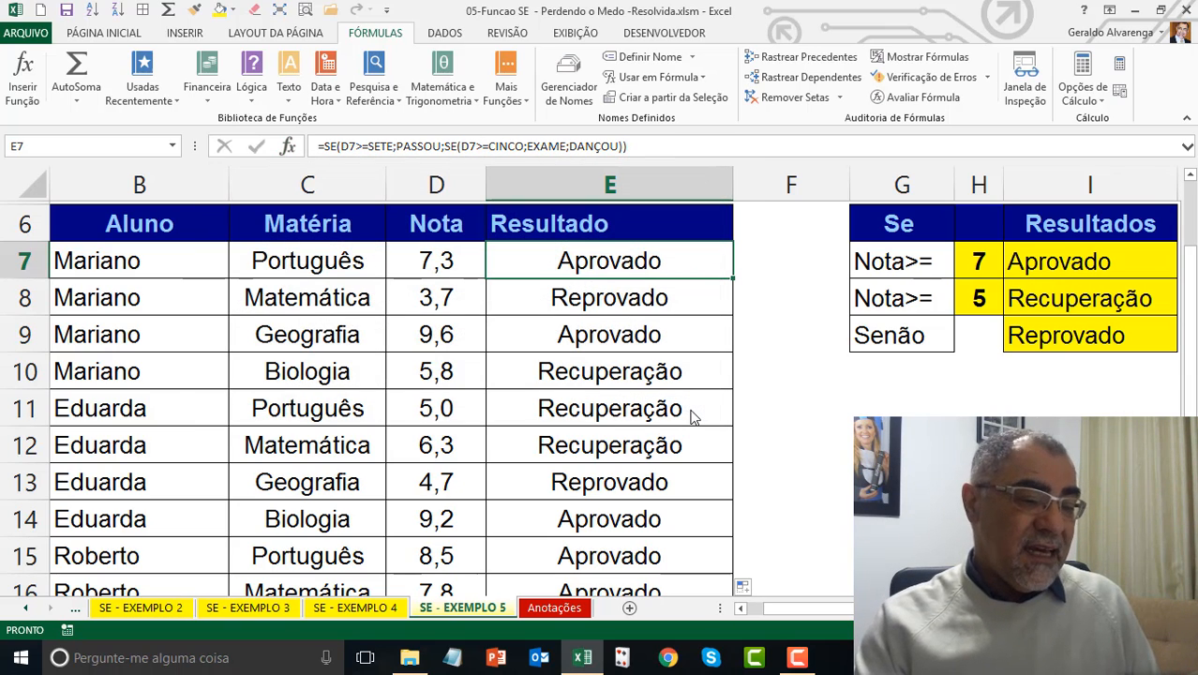
- Inspect the copied SE formulas in E13 and E11 without editing them, then return to cell A1
left_click(657, 466)
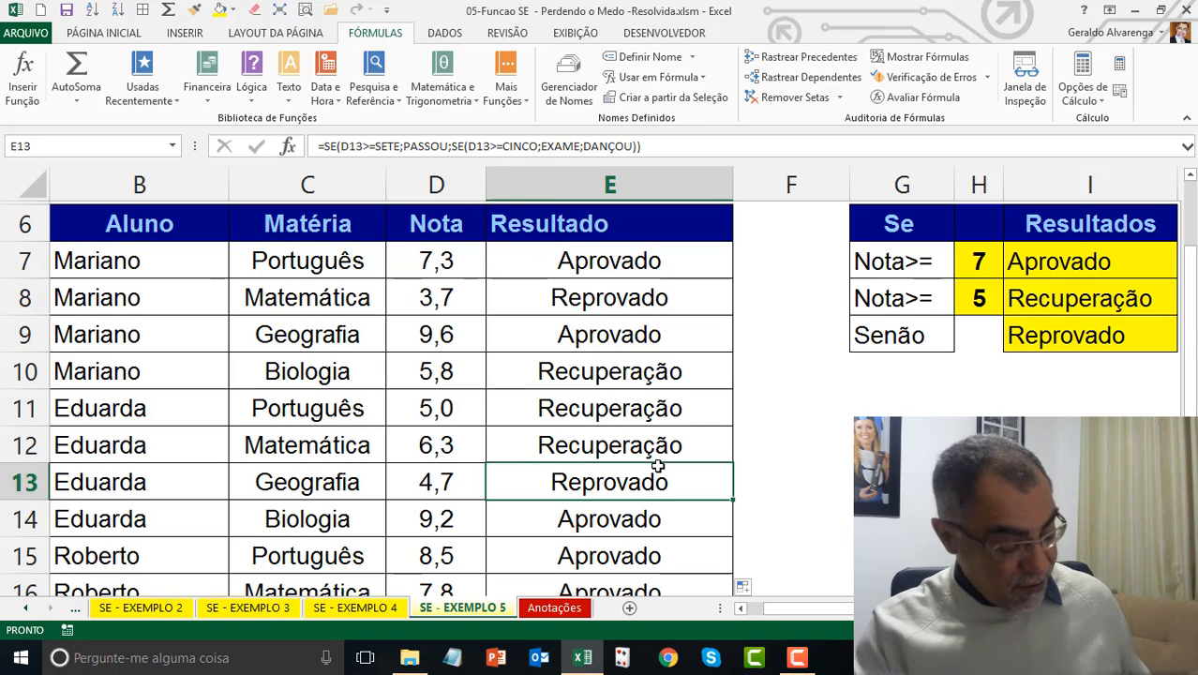
double_click(657, 466)
key("Escape")
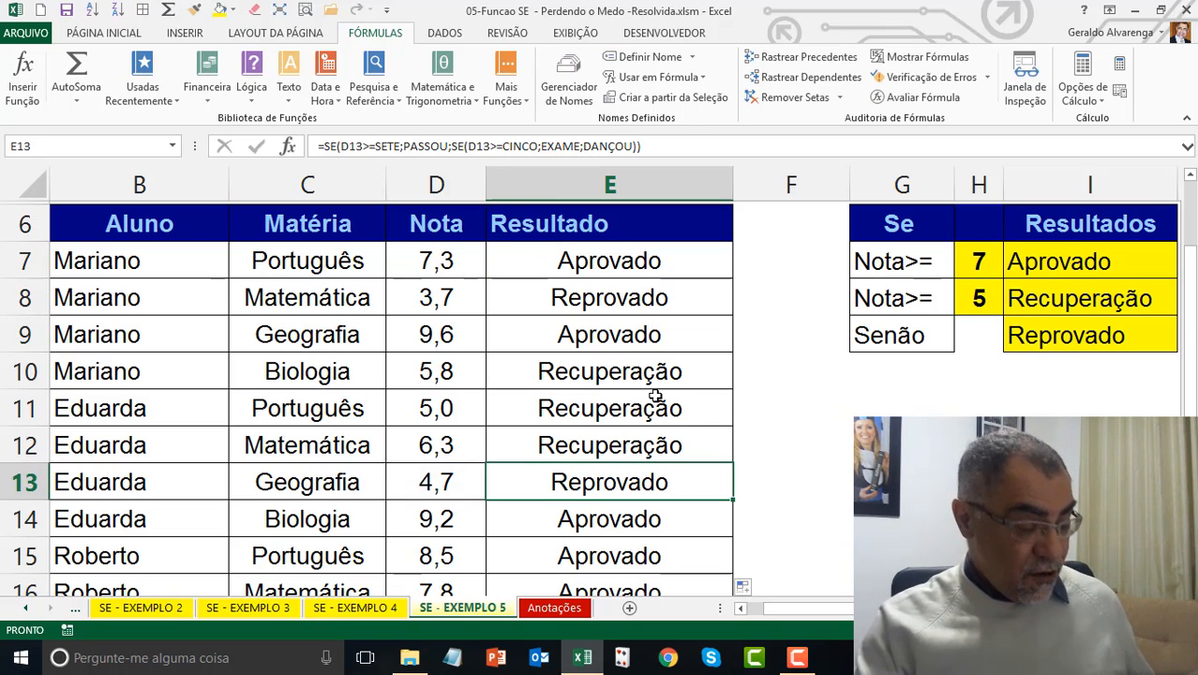
double_click(657, 407)
key("Escape")
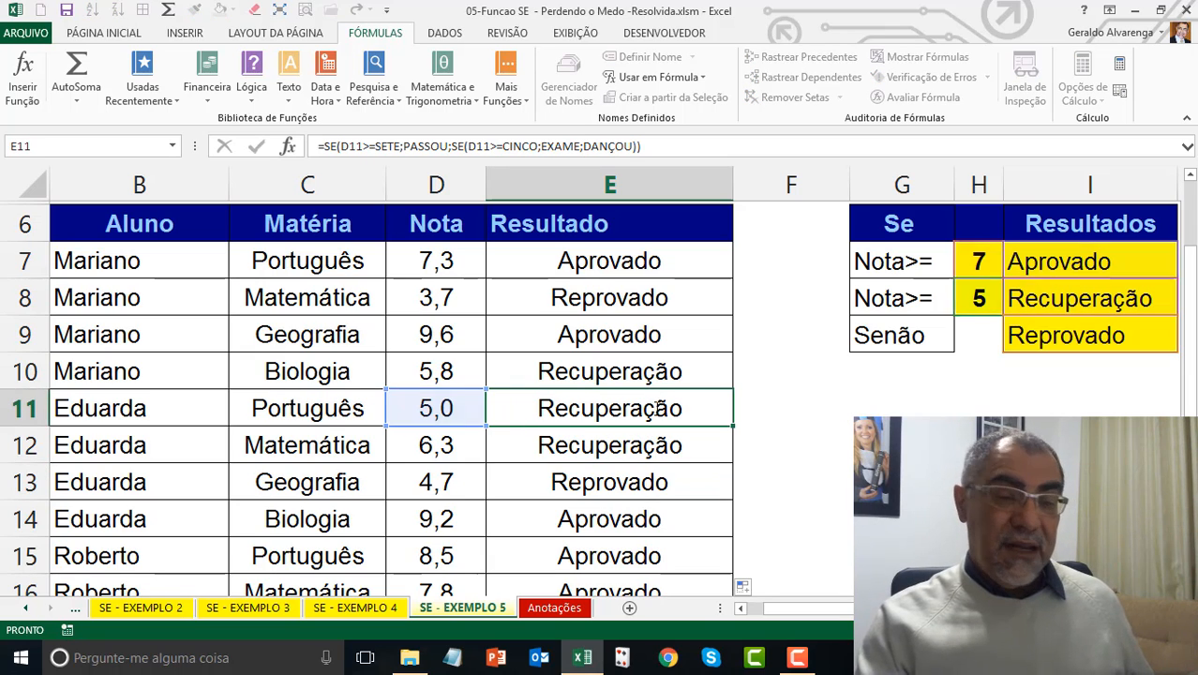
key("ctrl+Home")
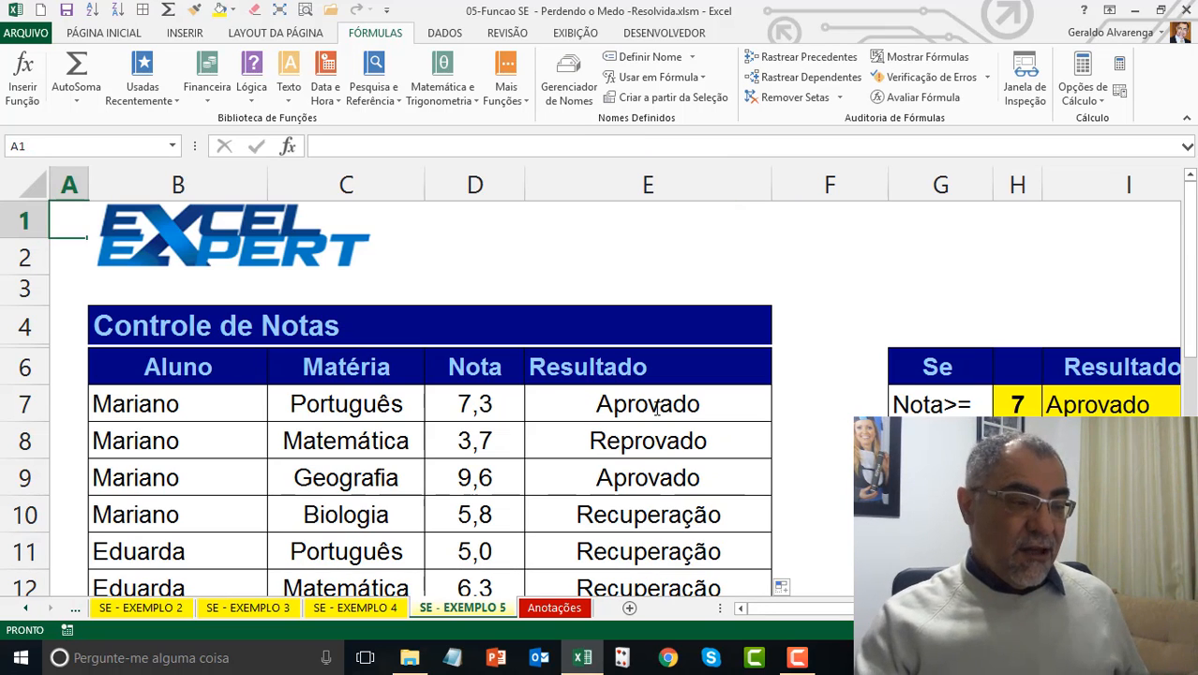